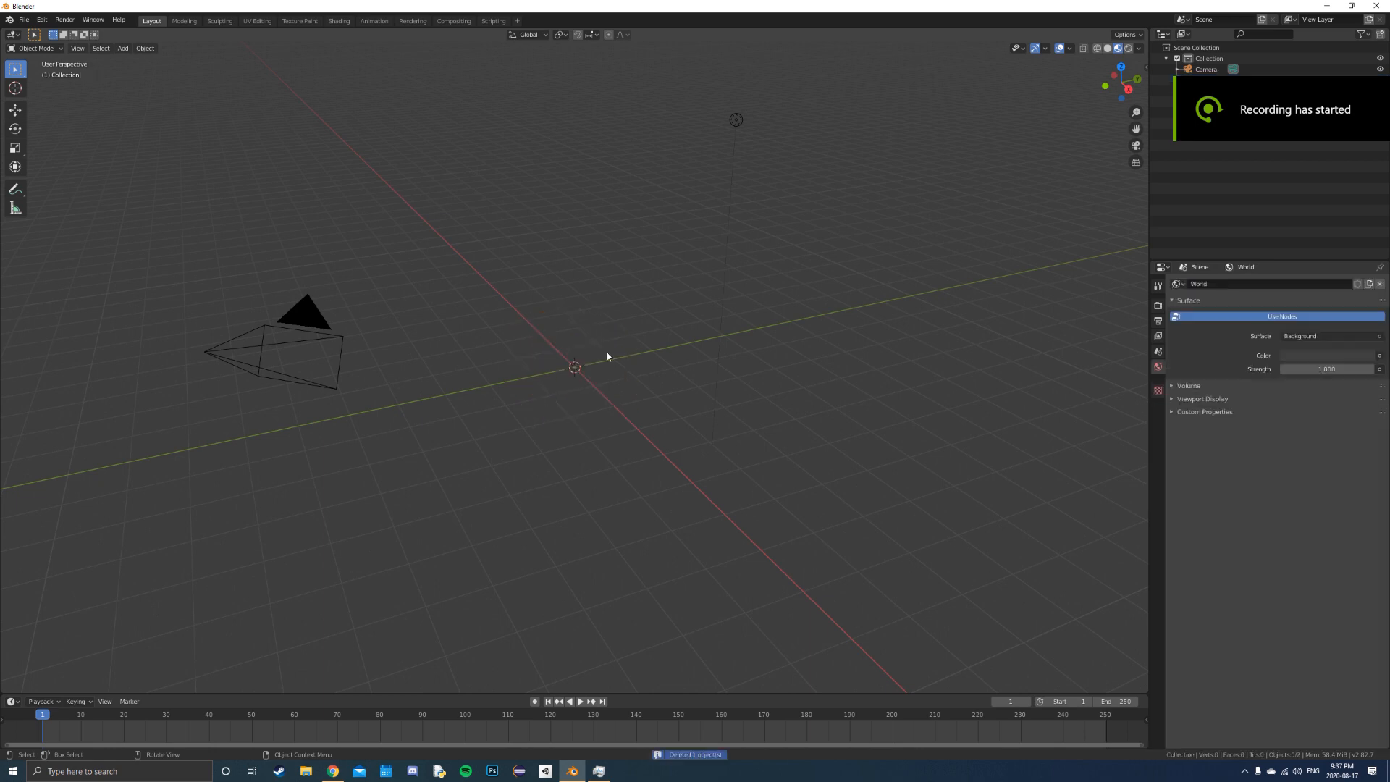
# Delete the camera and the light from the scene.
pyautogui.moveTo(668, 331); pyautogui.dragTo(650, 324, button='middle')
pyautogui.moveTo(137, 96); pyautogui.dragTo(760, 362)
pyautogui.press('x')
pyautogui.click(540, 332)
# Add a cube, scale it by 5 and flatten it along Z into a thin floor slab.
pyautogui.hotkey('shift', 'a')
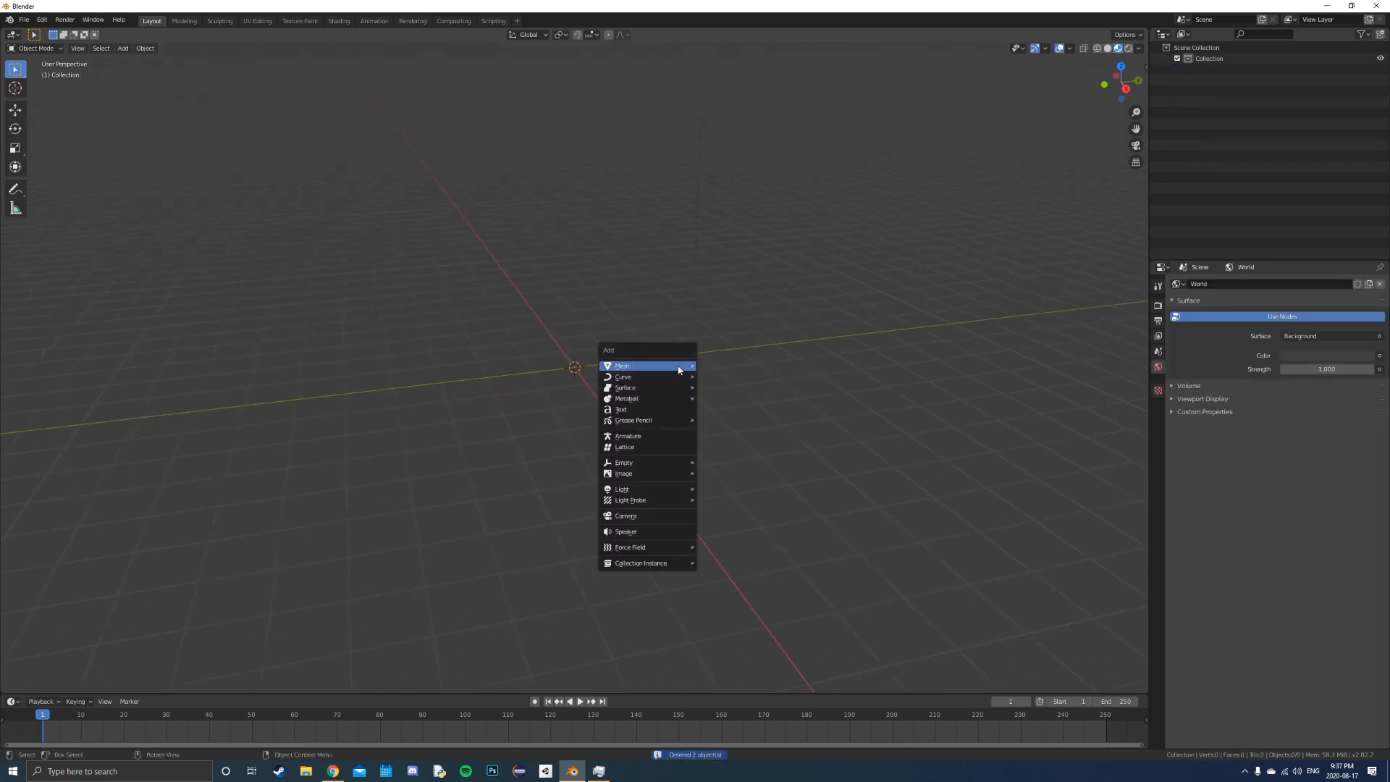
pyautogui.moveTo(681, 366)
pyautogui.click(739, 377)
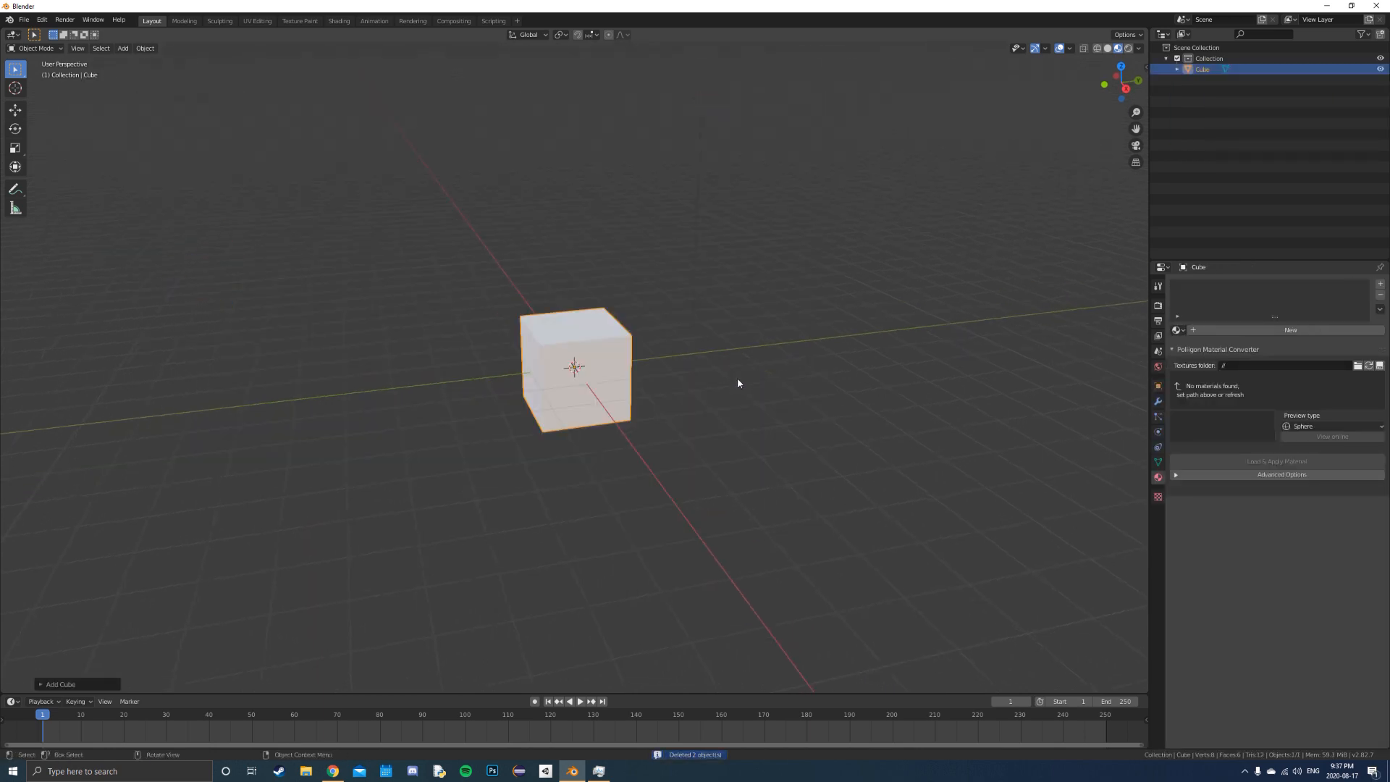
pyautogui.write('s5')
pyautogui.press('Return')
pyautogui.press('s')
pyautogui.press('z')
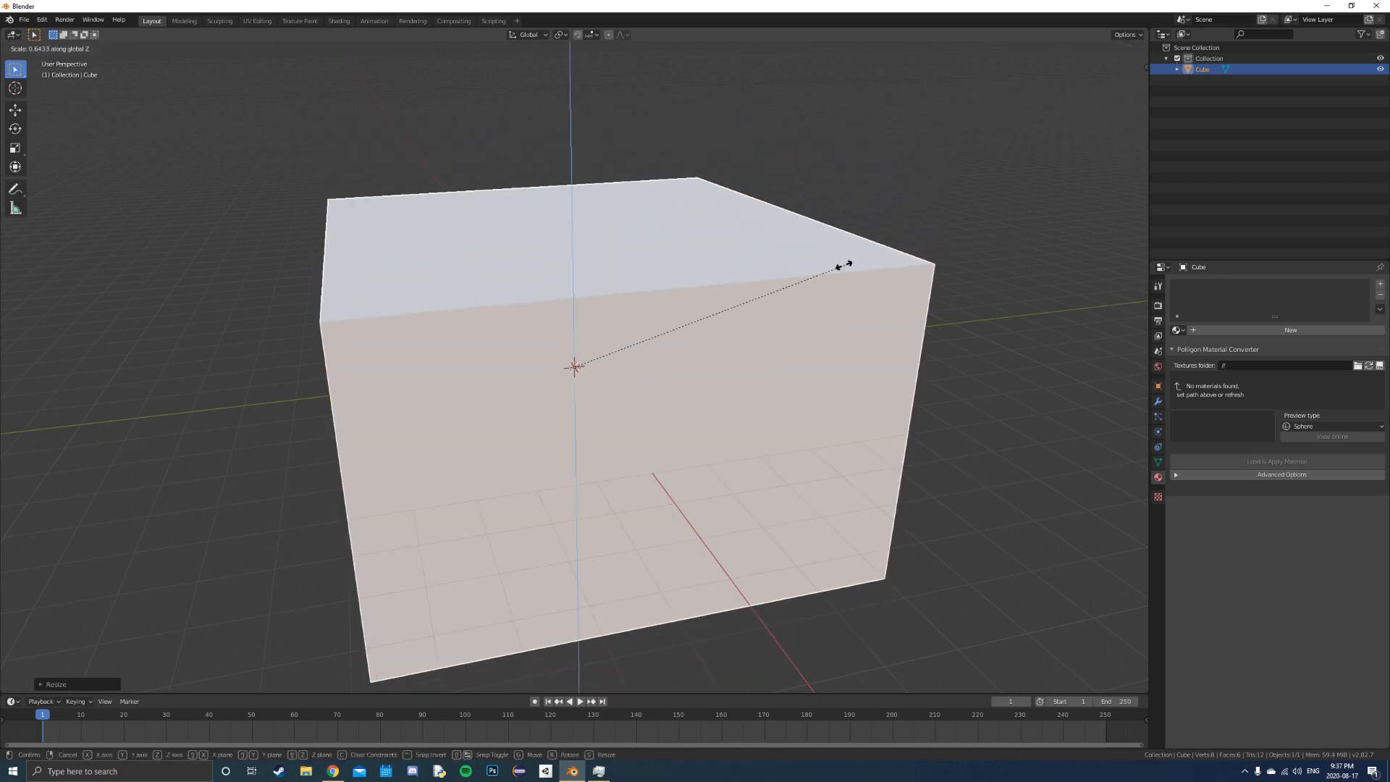
pyautogui.click(574, 372)
# Add a second cube scaled by 5 and raise it along Z above the slab, working in wireframe front view.
pyautogui.hotkey('shift', 'a')
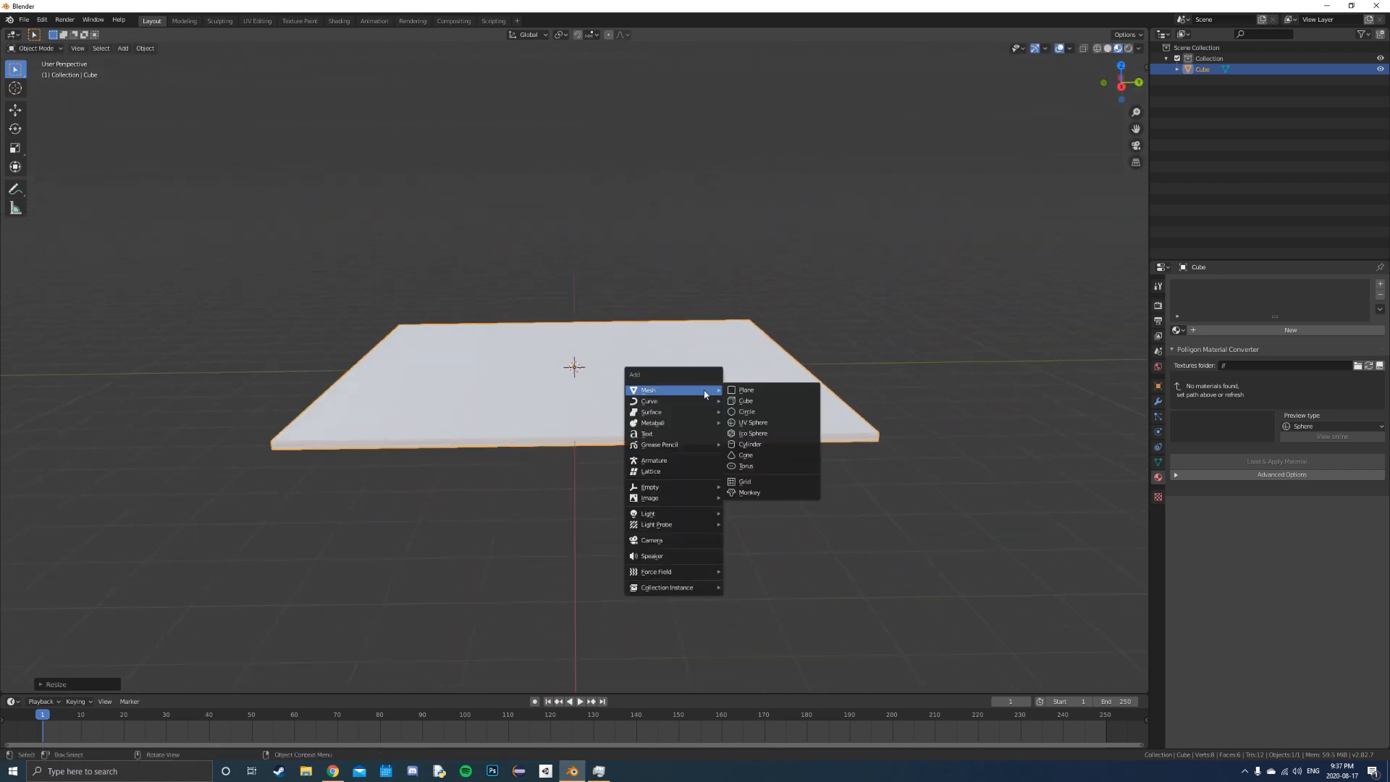
pyautogui.click(753, 402)
pyautogui.write('s5')
pyautogui.press('Return')
pyautogui.hotkey('shift', 'z')
pyautogui.press('KP_1')
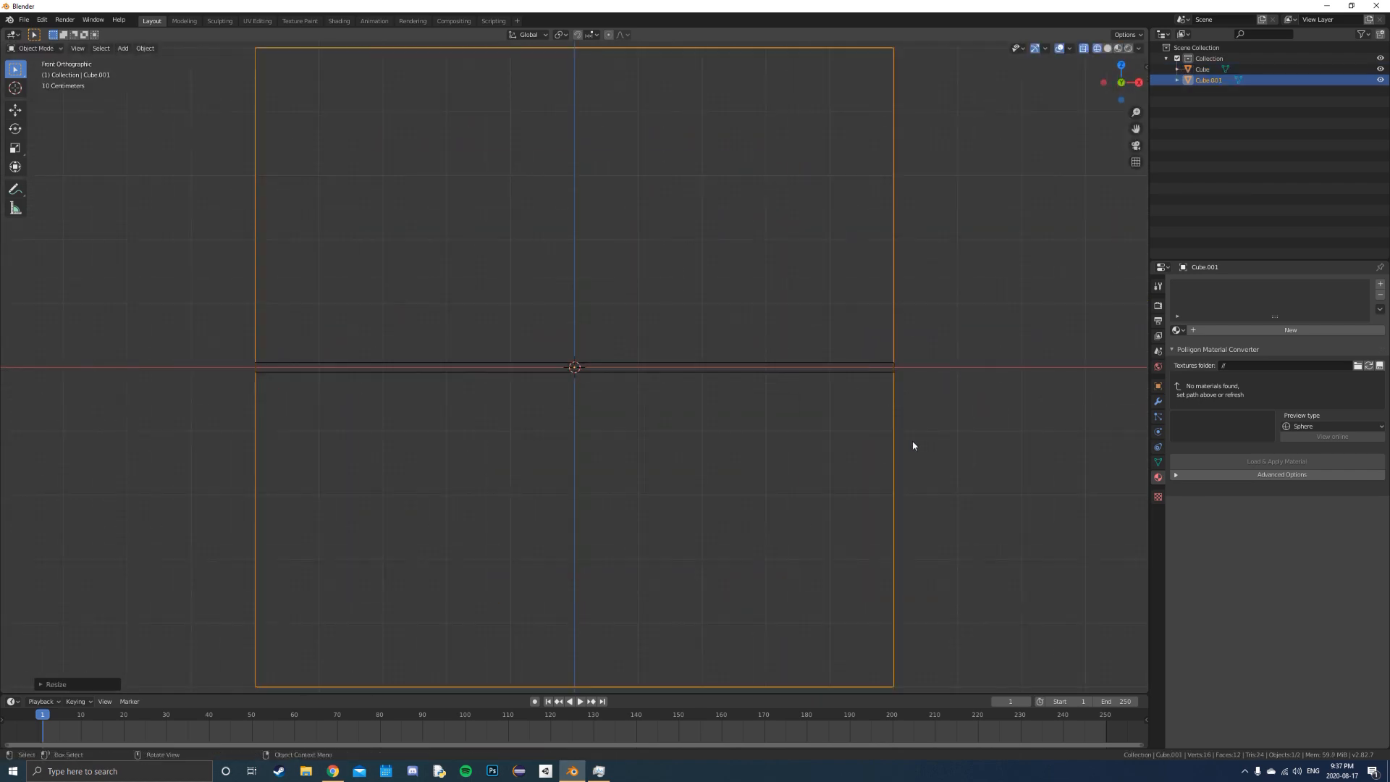
pyautogui.press('g')
pyautogui.press('z')
pyautogui.click(836, 386)
# Reduce the second cube's height along Z and lower it close to the slab.
pyautogui.scroll(-12, 832, 318)
pyautogui.moveTo(832, 216); pyautogui.dragTo(829, 248, button='middle')
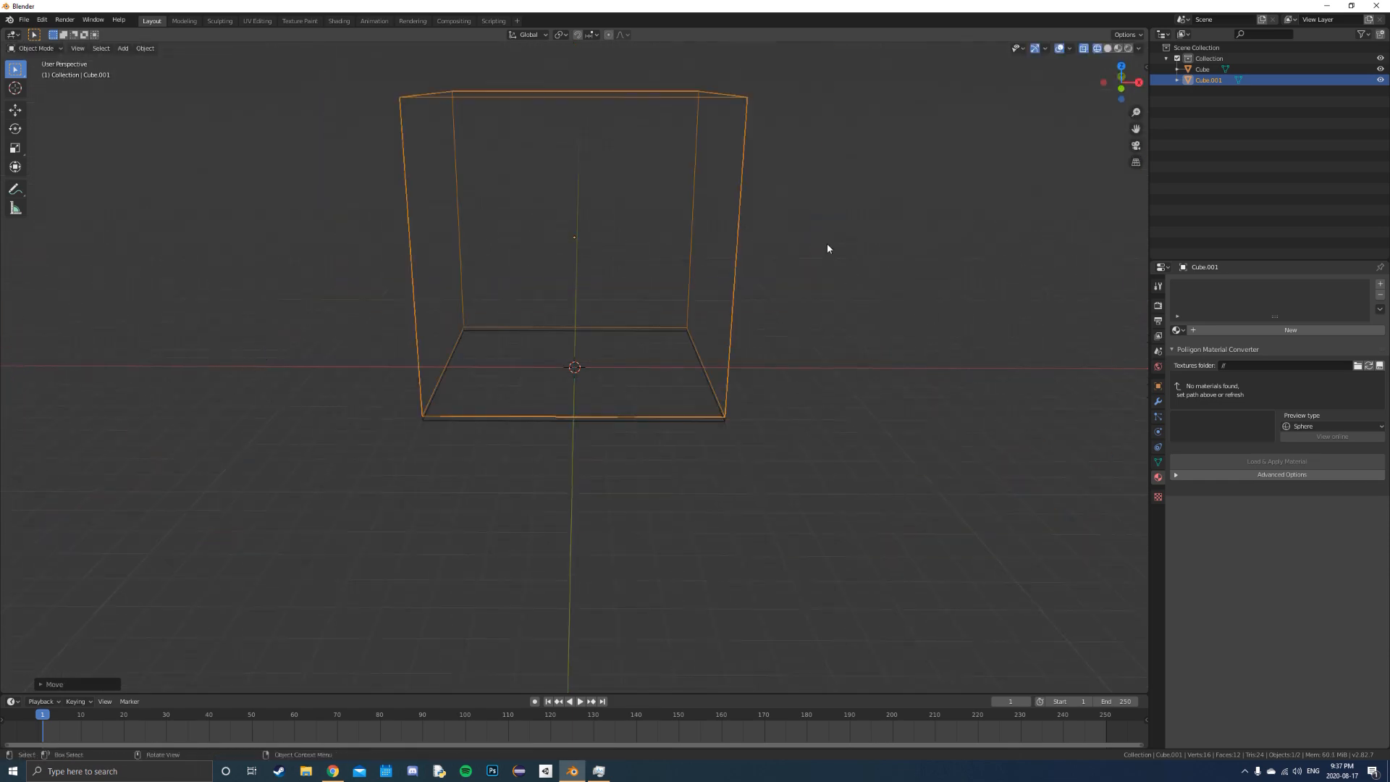
pyautogui.scroll(3, 828, 248)
pyautogui.keyDown('shift'); pyautogui.moveTo(830, 186); pyautogui.dragTo(832, 316, button='middle'); pyautogui.keyUp('shift')
pyautogui.press('s')
pyautogui.press('z')
pyautogui.click(772, 289)
pyautogui.press('KP_1')
pyautogui.press('g')
pyautogui.press('z')
pyautogui.click(814, 581)
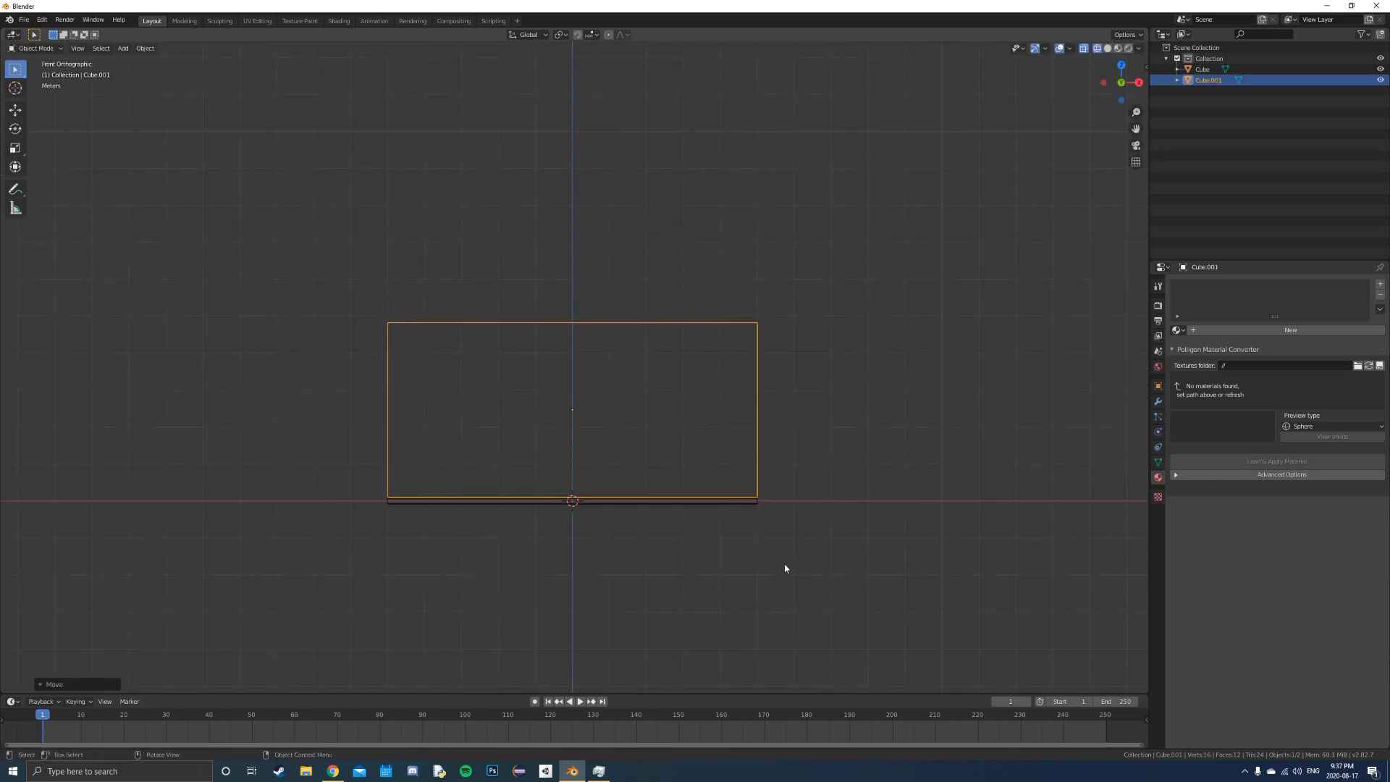
# Fine-tune the second cube's height so its base sits on the slab, and open its physics properties.
pyautogui.keyDown('shift'); pyautogui.moveTo(784, 564); pyautogui.dragTo(753, 443, button='middle'); pyautogui.keyUp('shift')
pyautogui.scroll(9, 756, 441)
pyautogui.press('g')
pyautogui.press('z')
pyautogui.click(770, 428)
pyautogui.scroll(-6, 756, 391)
pyautogui.press('Tab')
pyautogui.press('Tab')
pyautogui.moveTo(741, 357); pyautogui.dragTo(829, 354, button='middle')
pyautogui.click(1157, 431)
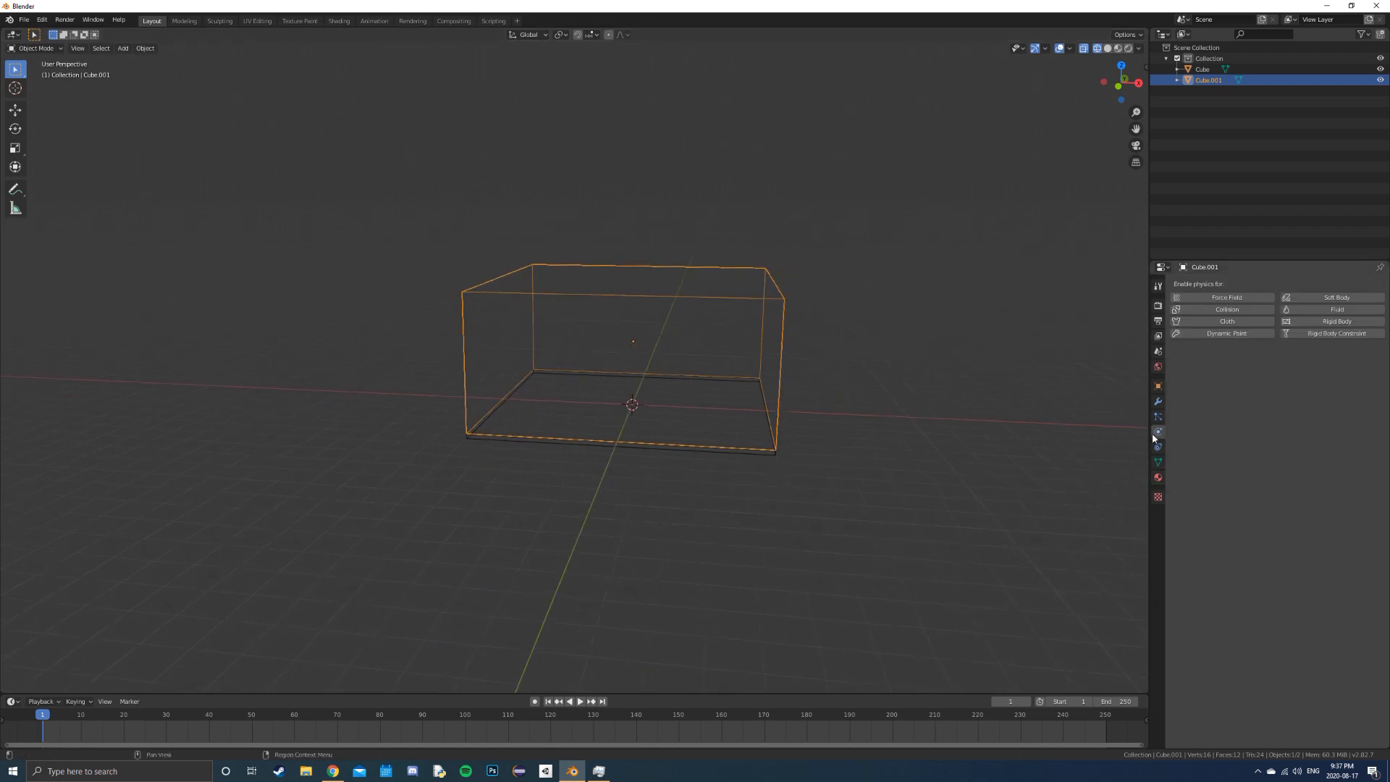
# Add a UV sphere, scale it down and raise it along Z so it hangs centered inside the box.
pyautogui.hotkey('shift', 'a')
pyautogui.moveTo(663, 400)
pyautogui.click(749, 433)
pyautogui.moveTo(713, 432); pyautogui.dragTo(723, 432, button='middle')
pyautogui.press('g')
pyautogui.press('z')
pyautogui.click(863, 350)
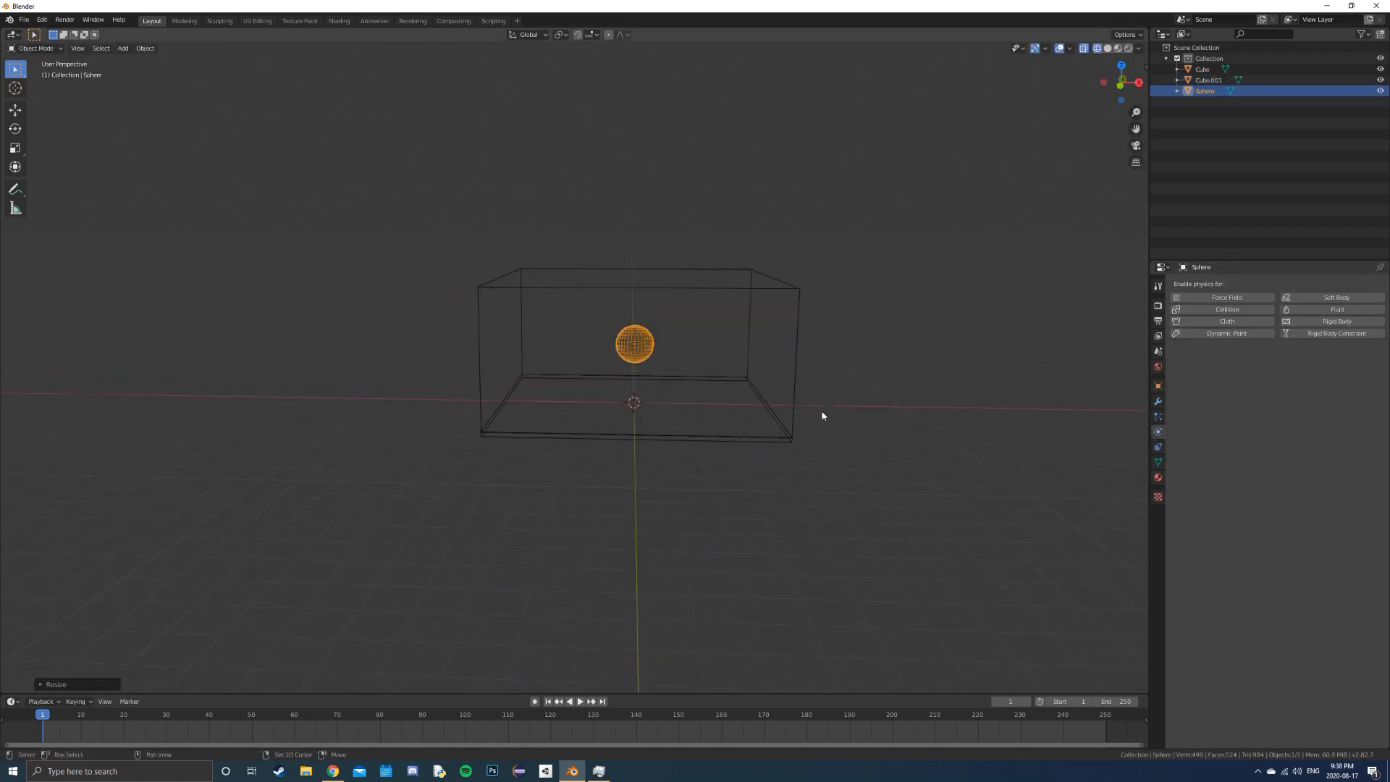
pyautogui.keyDown('shift'); pyautogui.moveTo(821, 416); pyautogui.dragTo(735, 419, button='middle'); pyautogui.keyUp('shift')
pyautogui.scroll(5, 738, 420)
pyautogui.press('g')
pyautogui.press('z')
pyautogui.click(758, 439)
# Flatten the outer box further along Z and move it down toward the slab.
pyautogui.click(759, 186)
pyautogui.press('s')
pyautogui.press('z')
pyautogui.click(678, 238)
pyautogui.press('g')
pyautogui.press('z')
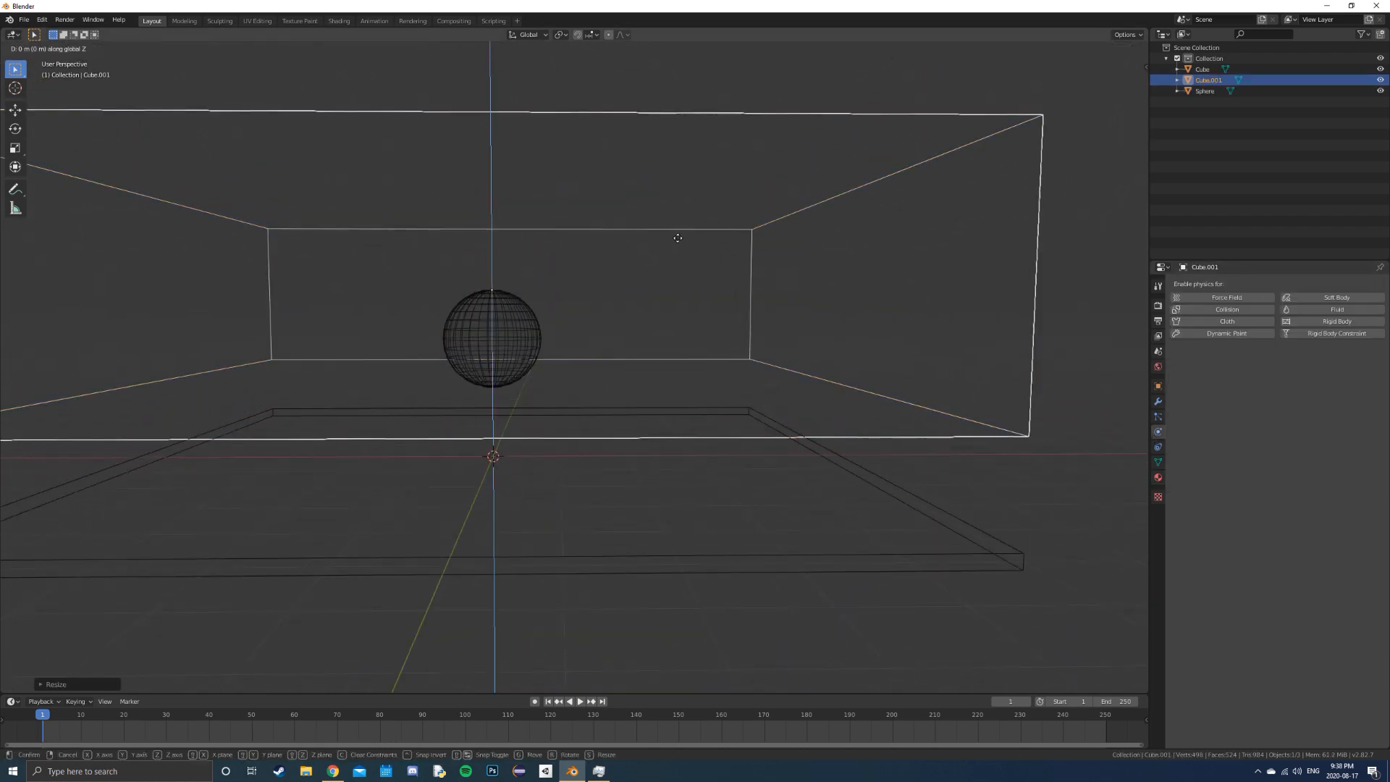
pyautogui.click(722, 357)
# Align the flattened box's bottom face precisely with the slab's top surface in front view.
pyautogui.press('KP_1')
pyautogui.scroll(10, 717, 406)
pyautogui.keyDown('shift'); pyautogui.moveTo(710, 472); pyautogui.dragTo(656, 304, button='middle'); pyautogui.keyUp('shift')
pyautogui.press('g')
pyautogui.press('z')
pyautogui.keyDown('shift'); pyautogui.click(718, 257); pyautogui.keyUp('shift')
pyautogui.scroll(-8, 706, 259)
pyautogui.scroll(-1, 670, 262)
# Rescale the sphere to fit inside the flattened box.
pyautogui.click(532, 290)
pyautogui.press('s')
pyautogui.click(653, 289)
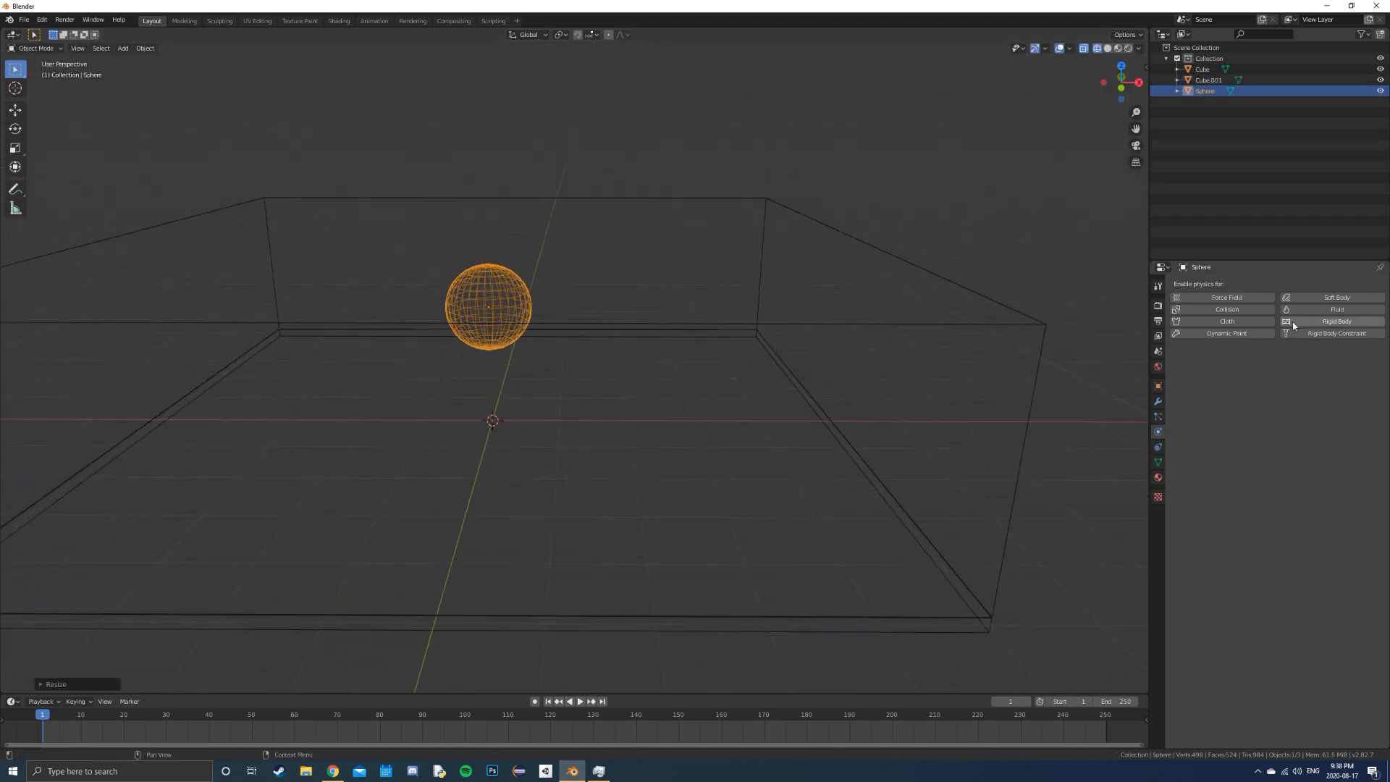
# Enable fluid physics on the sphere as a Flow with the Liquid flow type.
pyautogui.click(1296, 402)
pyautogui.click(1297, 398)
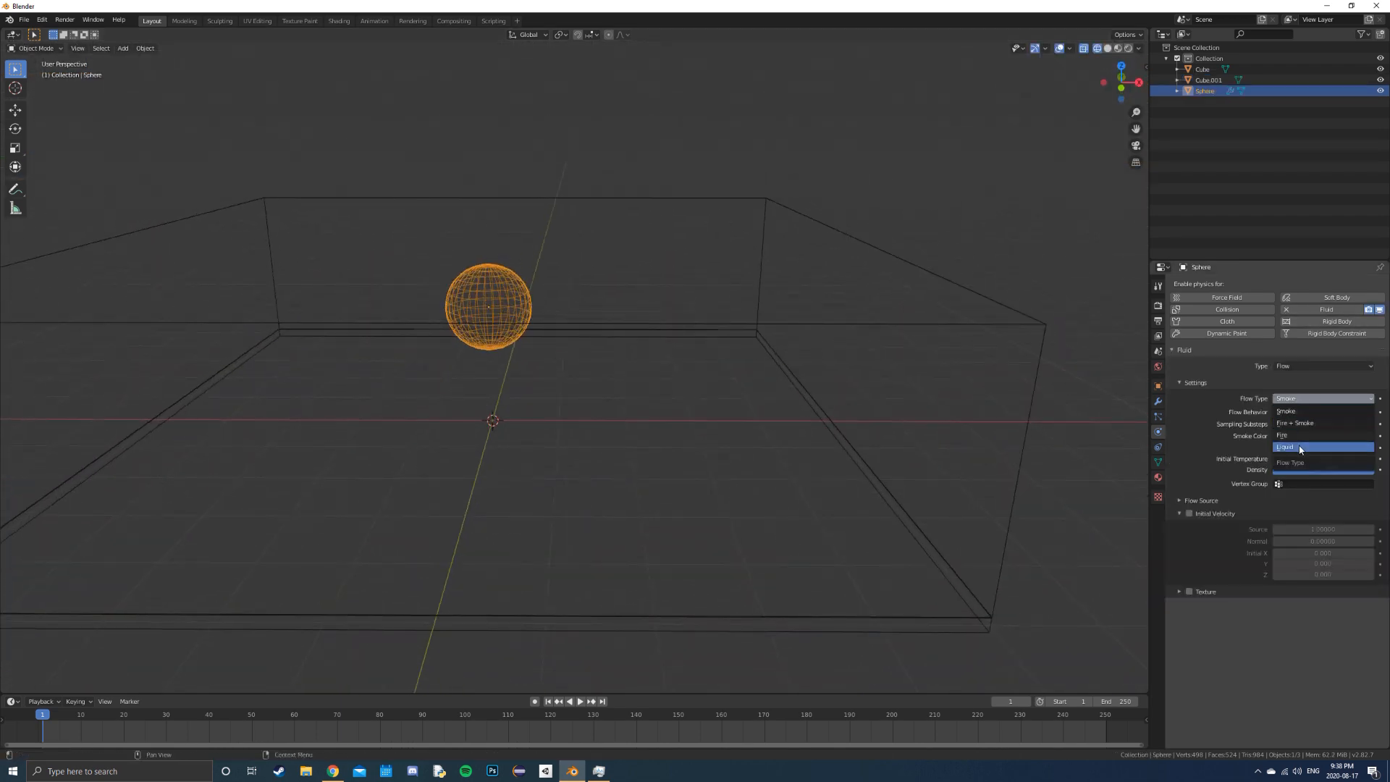
pyautogui.click(1299, 449)
# Set the sphere's flow behavior to Inflow and keyframe it at frames 1 and 10.
pyautogui.click(1372, 412)
pyautogui.click(1302, 426)
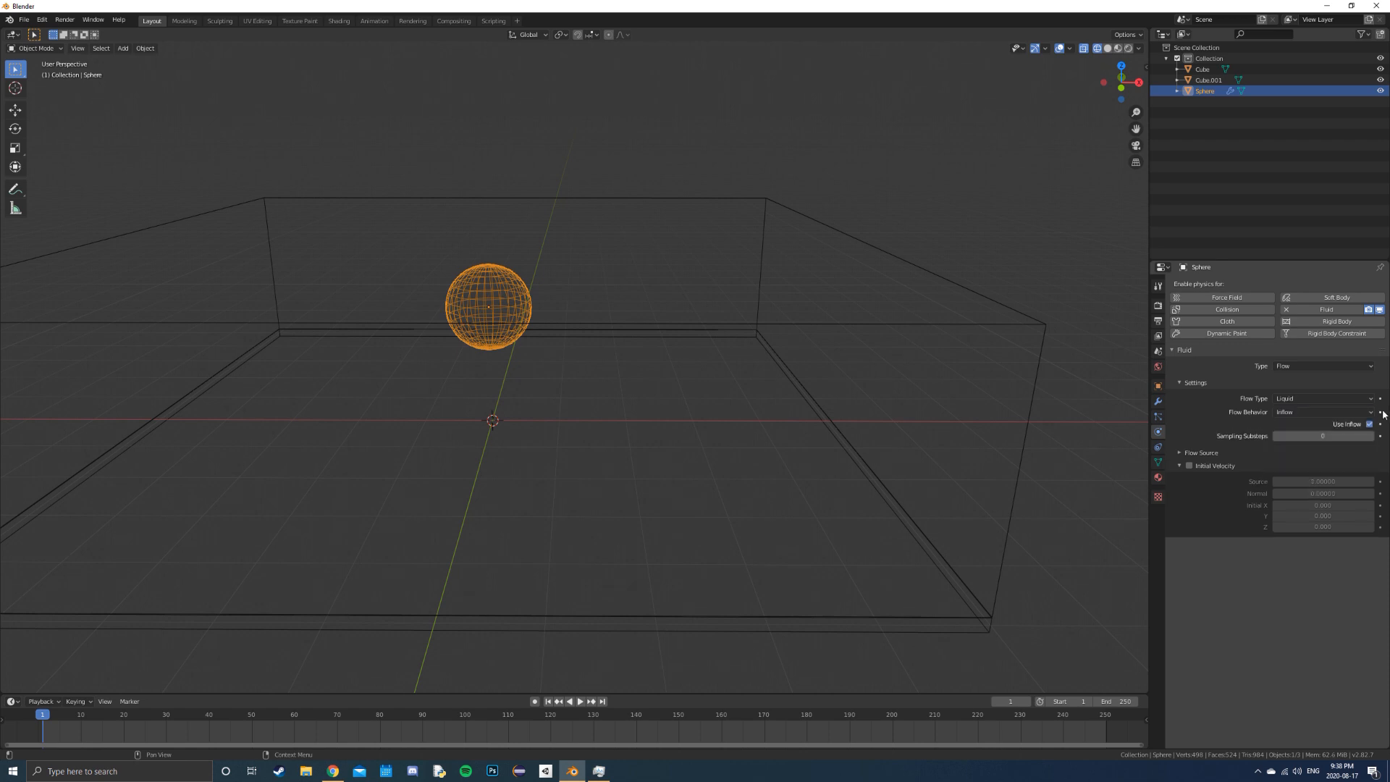
pyautogui.keyDown('alt'); pyautogui.scroll(-9, 858, 414); pyautogui.keyUp('alt')
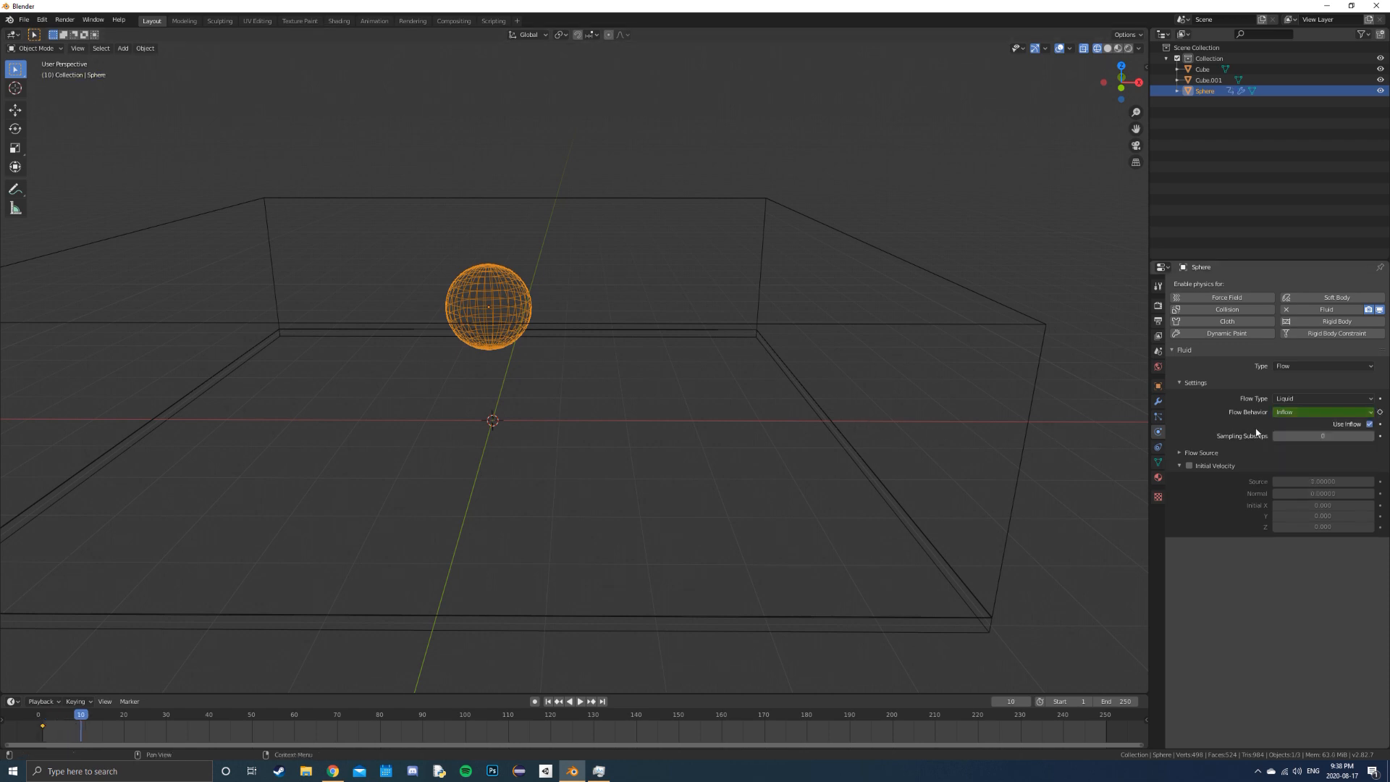
# Set the scene's output frame rate to 30 fps.
pyautogui.click(1157, 320)
pyautogui.click(1331, 416)
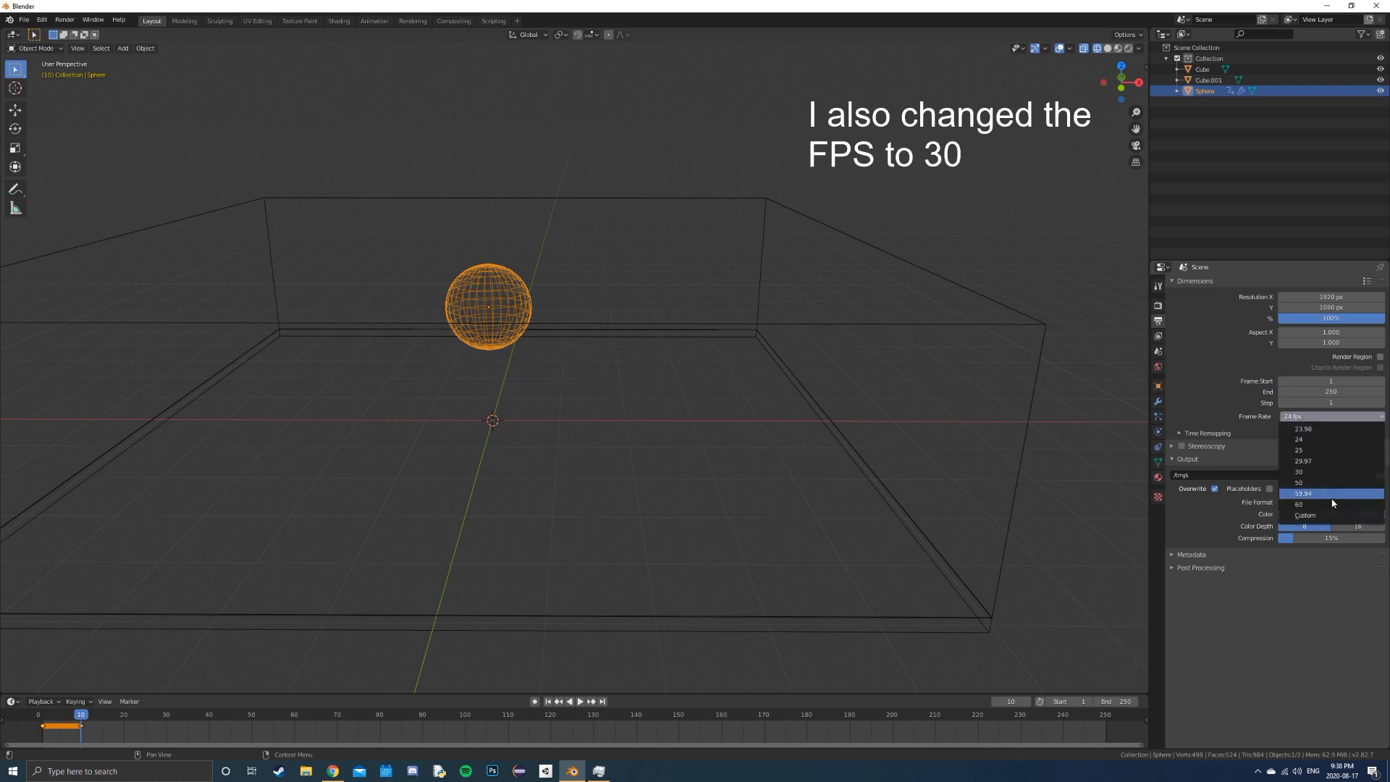
pyautogui.click(1301, 472)
# Change the sphere's flow behavior to Geometry at frame 11 and keyframe it.
pyautogui.click(1157, 432)
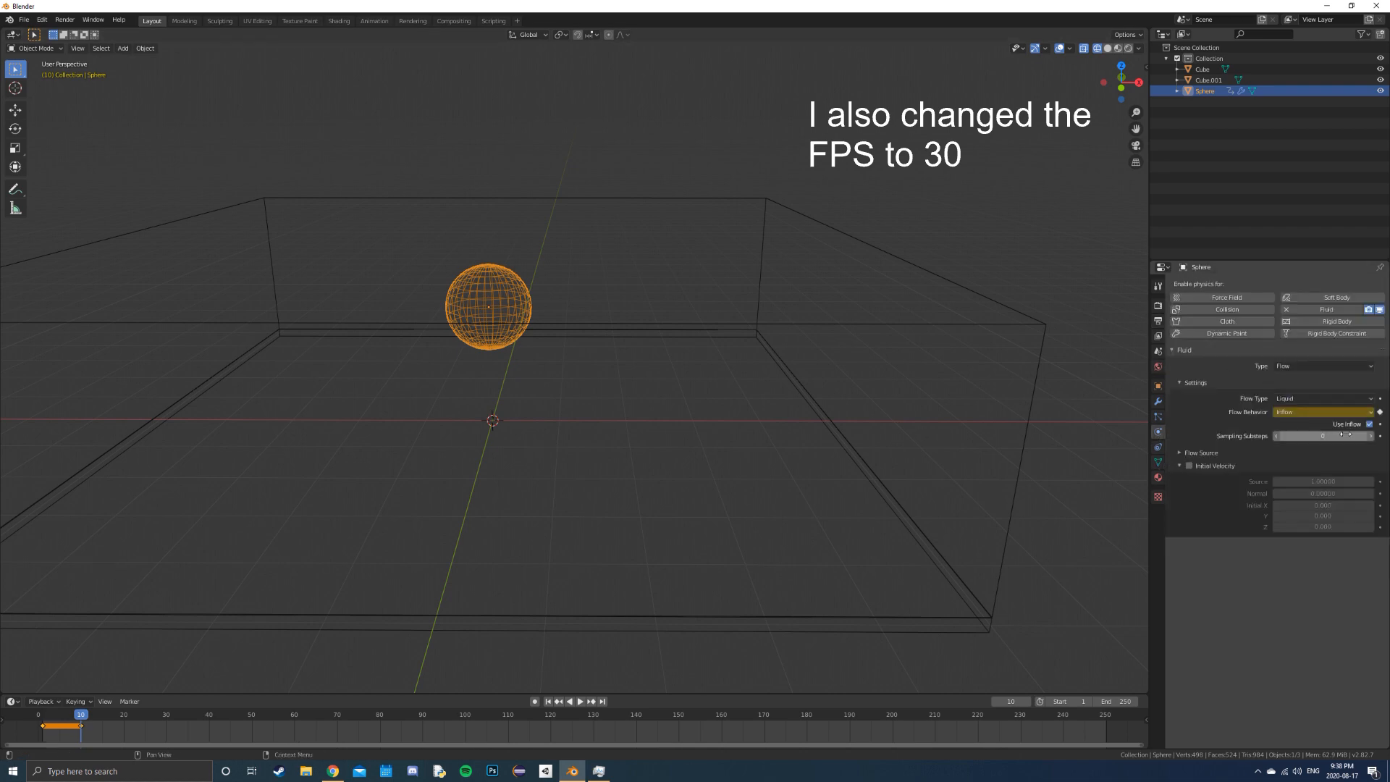
pyautogui.press('Right')
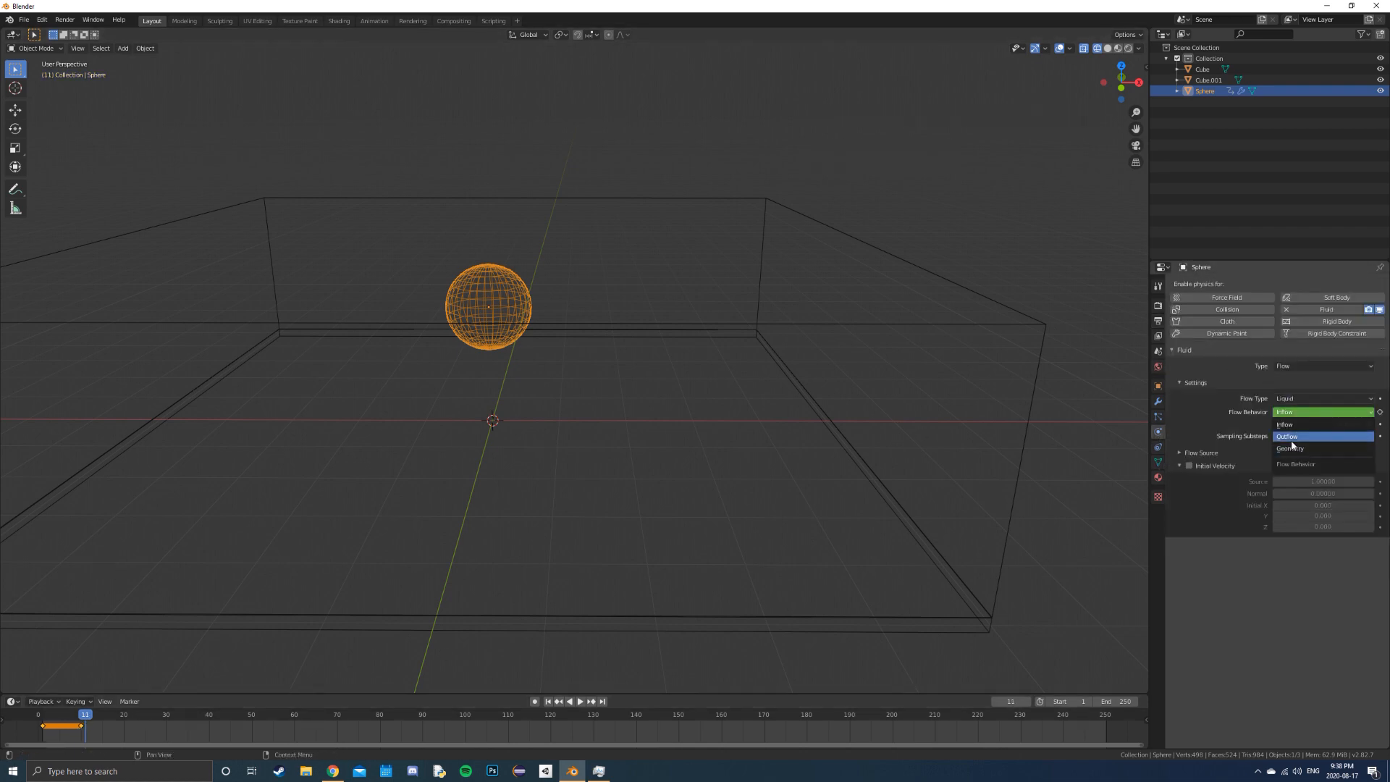
pyautogui.click(1291, 448)
pyautogui.press('i')
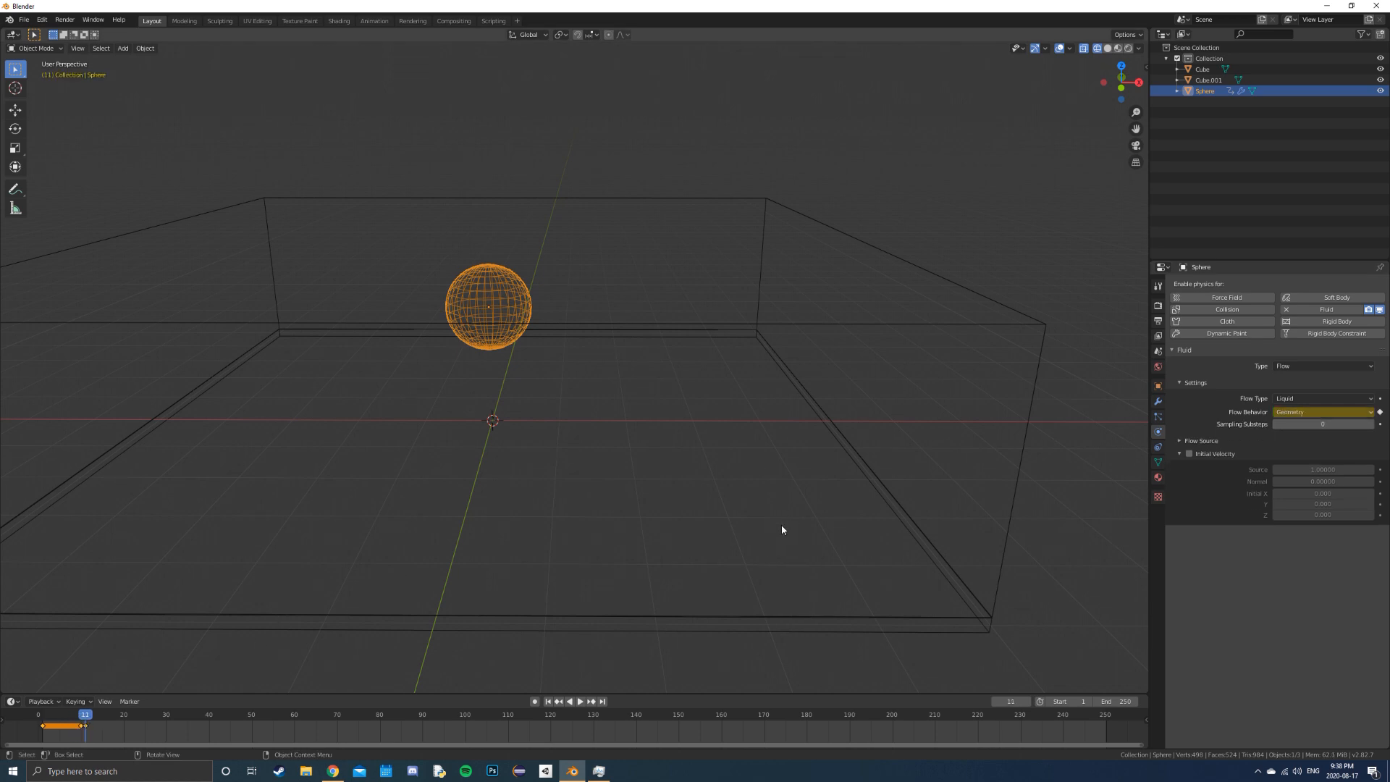
pyautogui.press('Right')
# Make the outer box a fluid Domain of the Liquid type and review its mesh, diffusion and cache settings.
pyautogui.click(1040, 350)
pyautogui.moveTo(977, 409); pyautogui.dragTo(978, 389, button='middle')
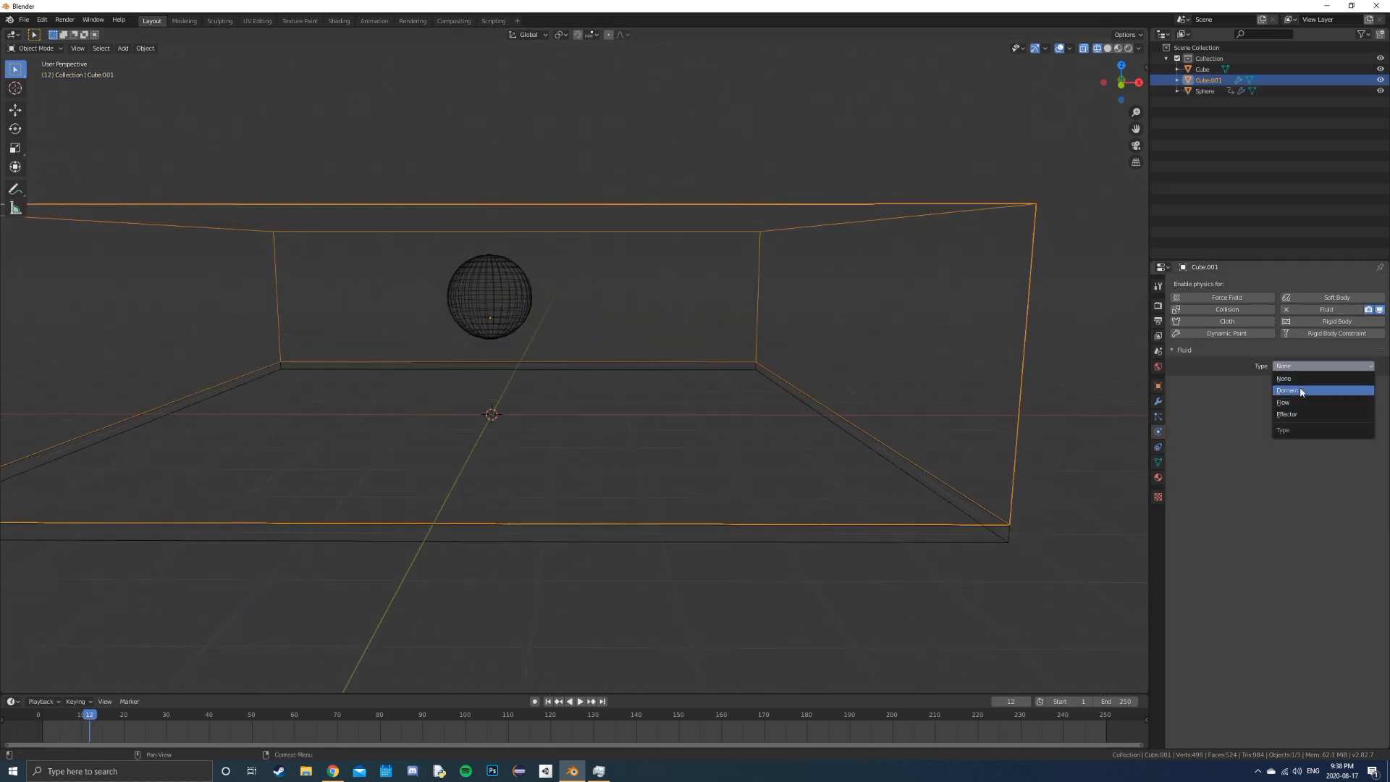
pyautogui.click(1301, 392)
pyautogui.click(1295, 423)
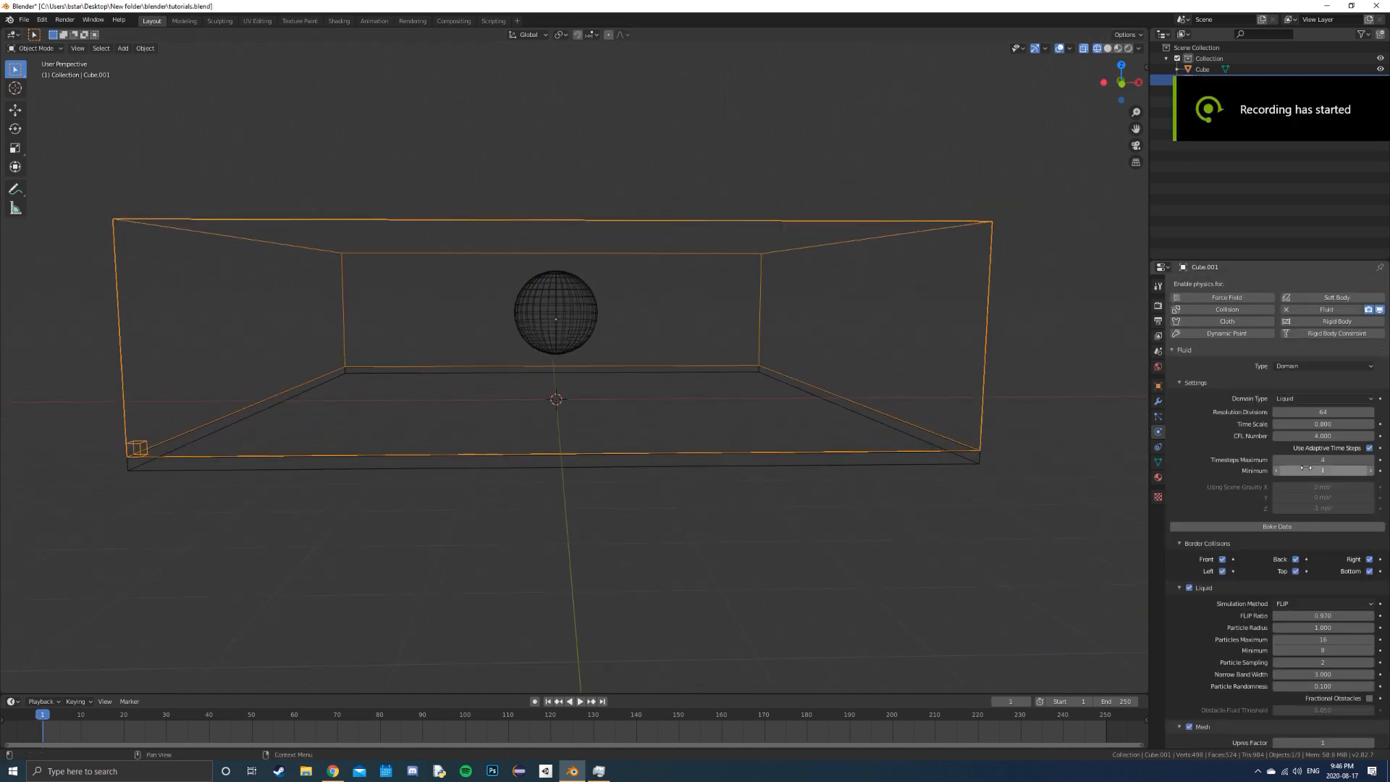
pyautogui.scroll(-12, 1254, 490)
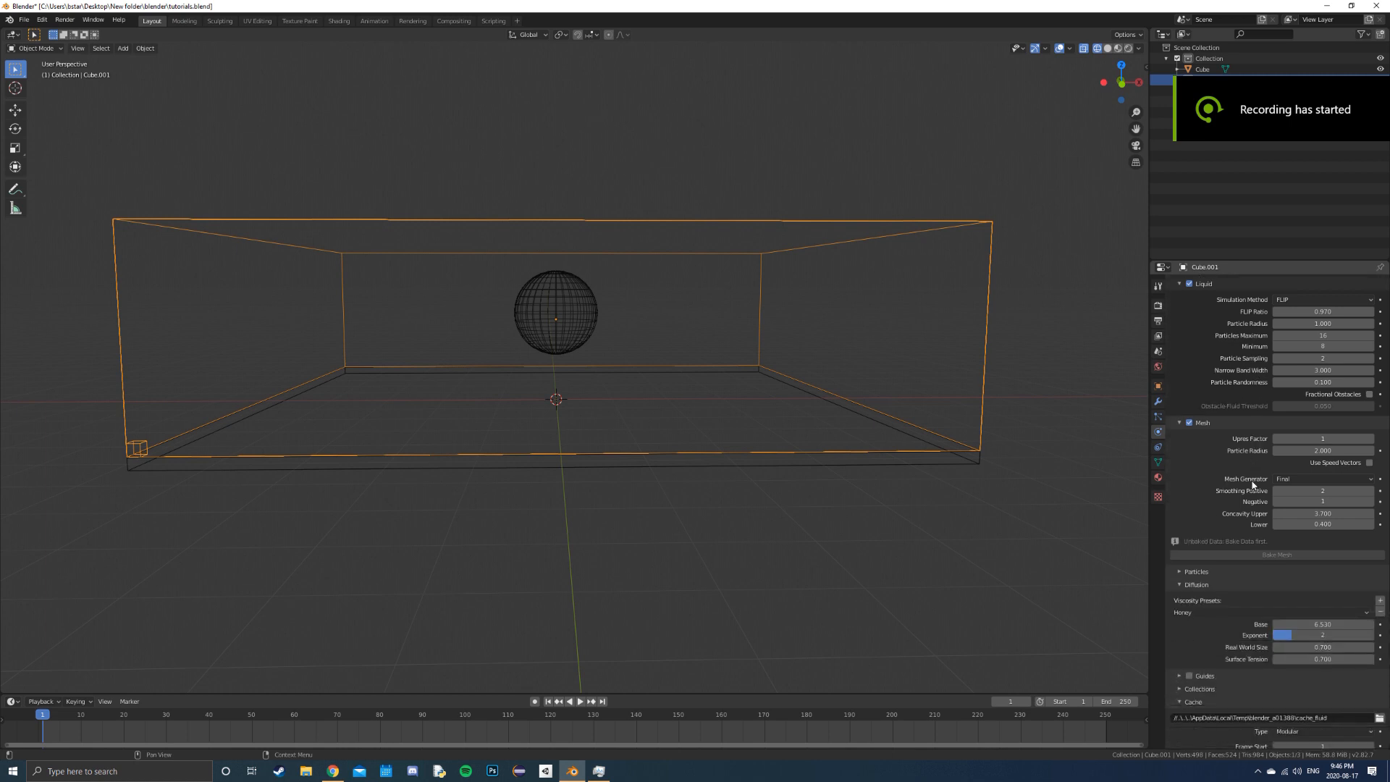
pyautogui.moveTo(1317, 540); pyautogui.dragTo(1339, 540)
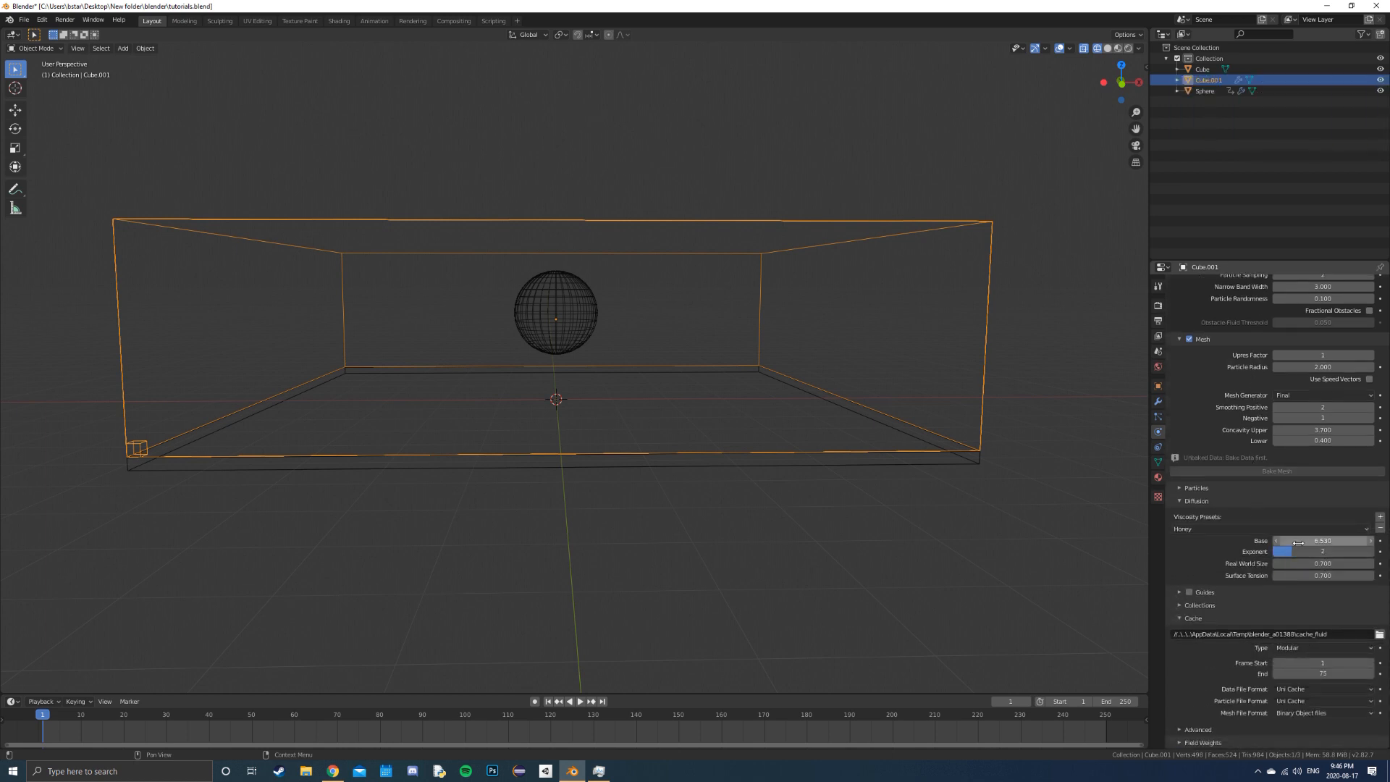
# Enlarge the sphere slightly, by about 1.05, and lower it a little along Z inside the domain.
pyautogui.click(568, 293)
pyautogui.press('g')
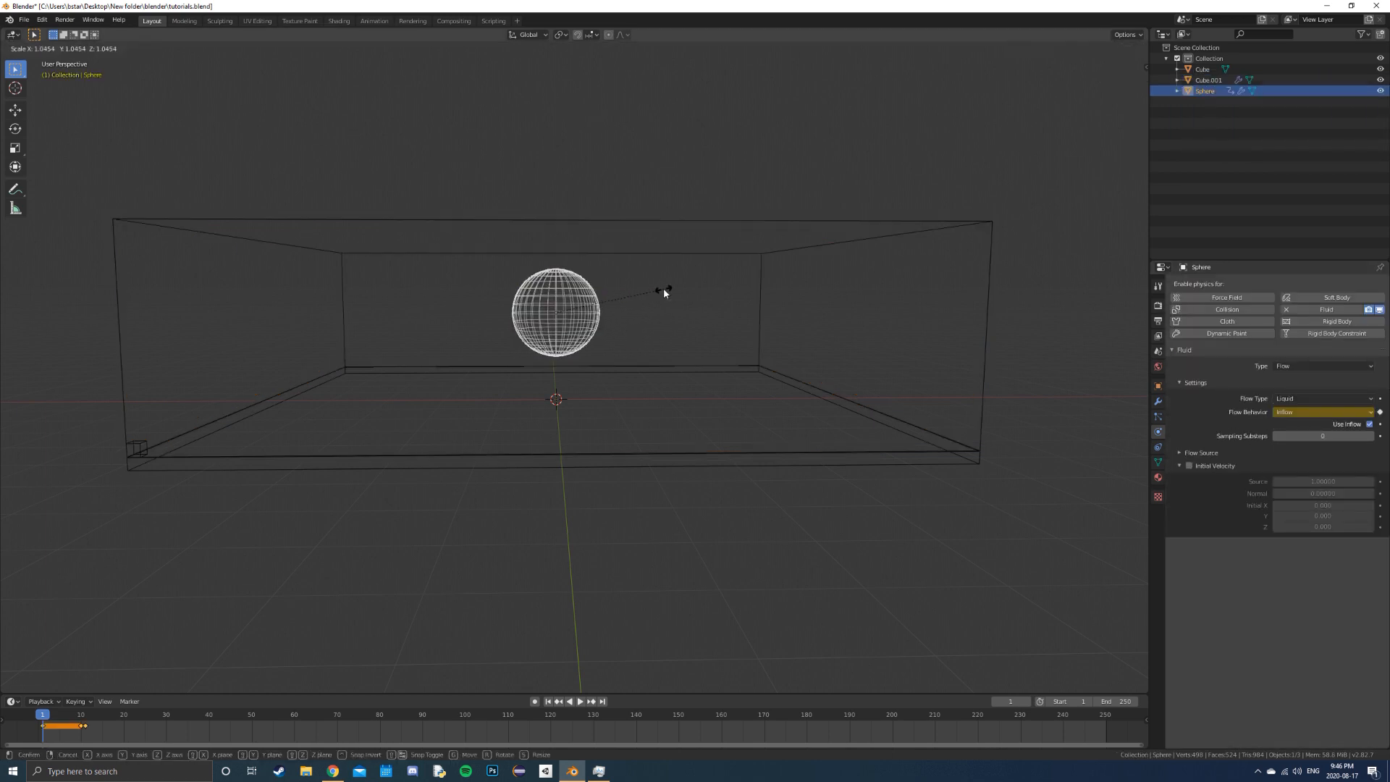
pyautogui.press('z')
pyautogui.rightClick(663, 290)
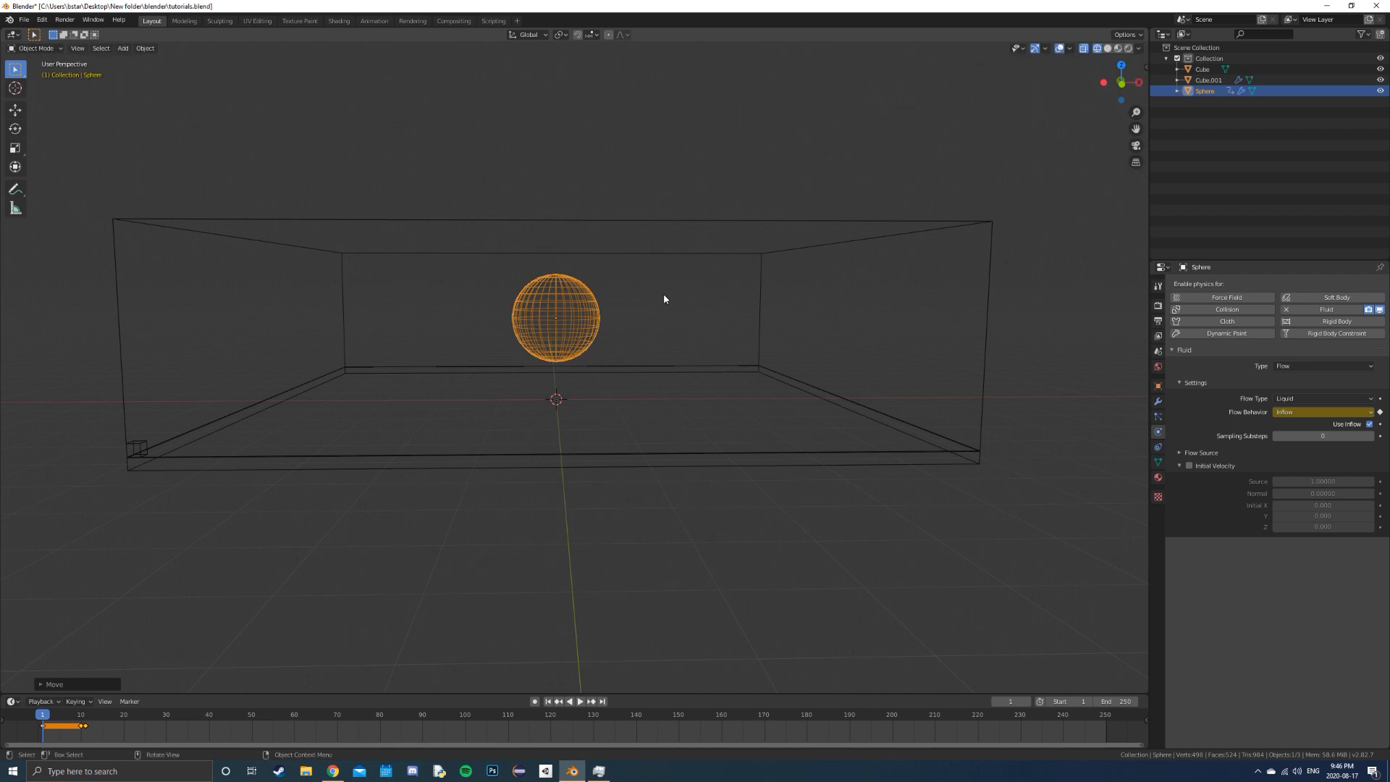
# Bake the domain's fluid data and its liquid mesh.
pyautogui.click(989, 284)
pyautogui.click(1260, 526)
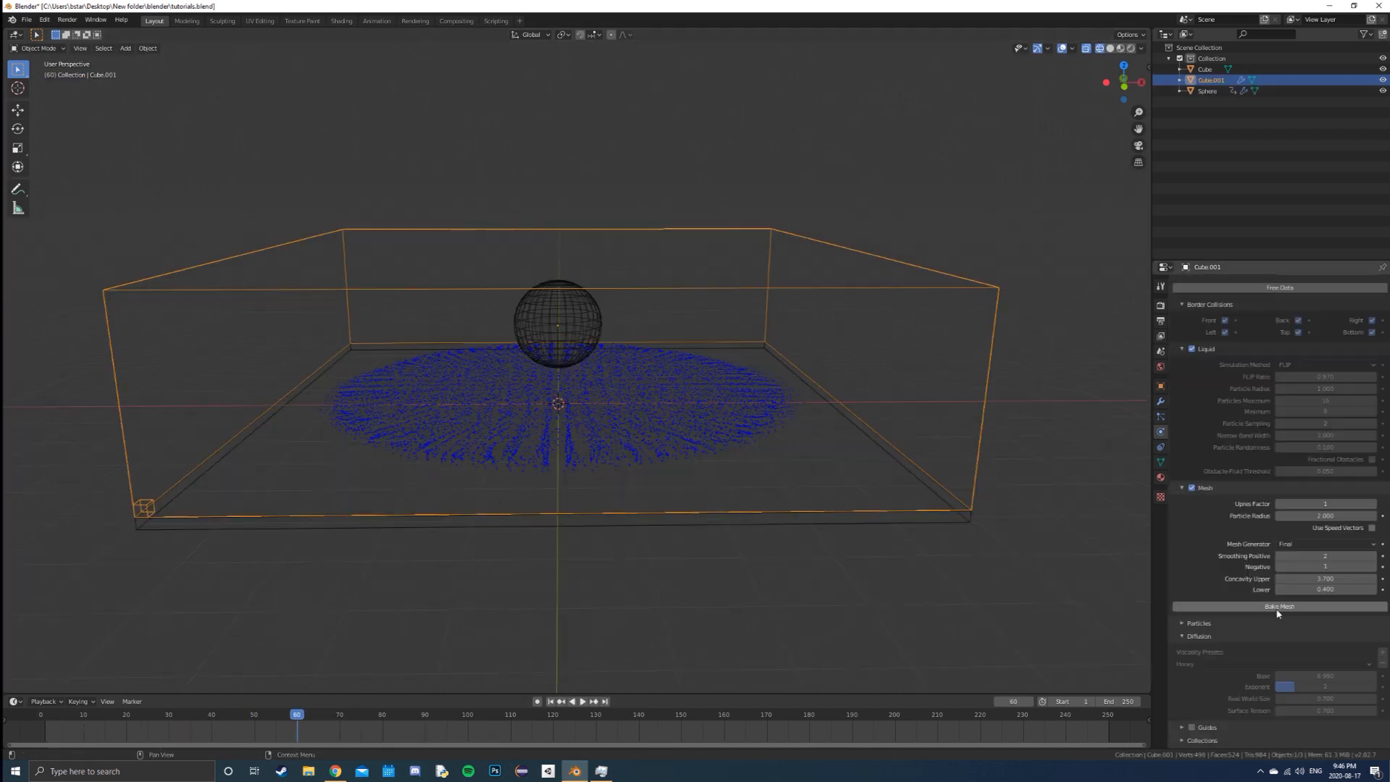
pyautogui.click(1276, 607)
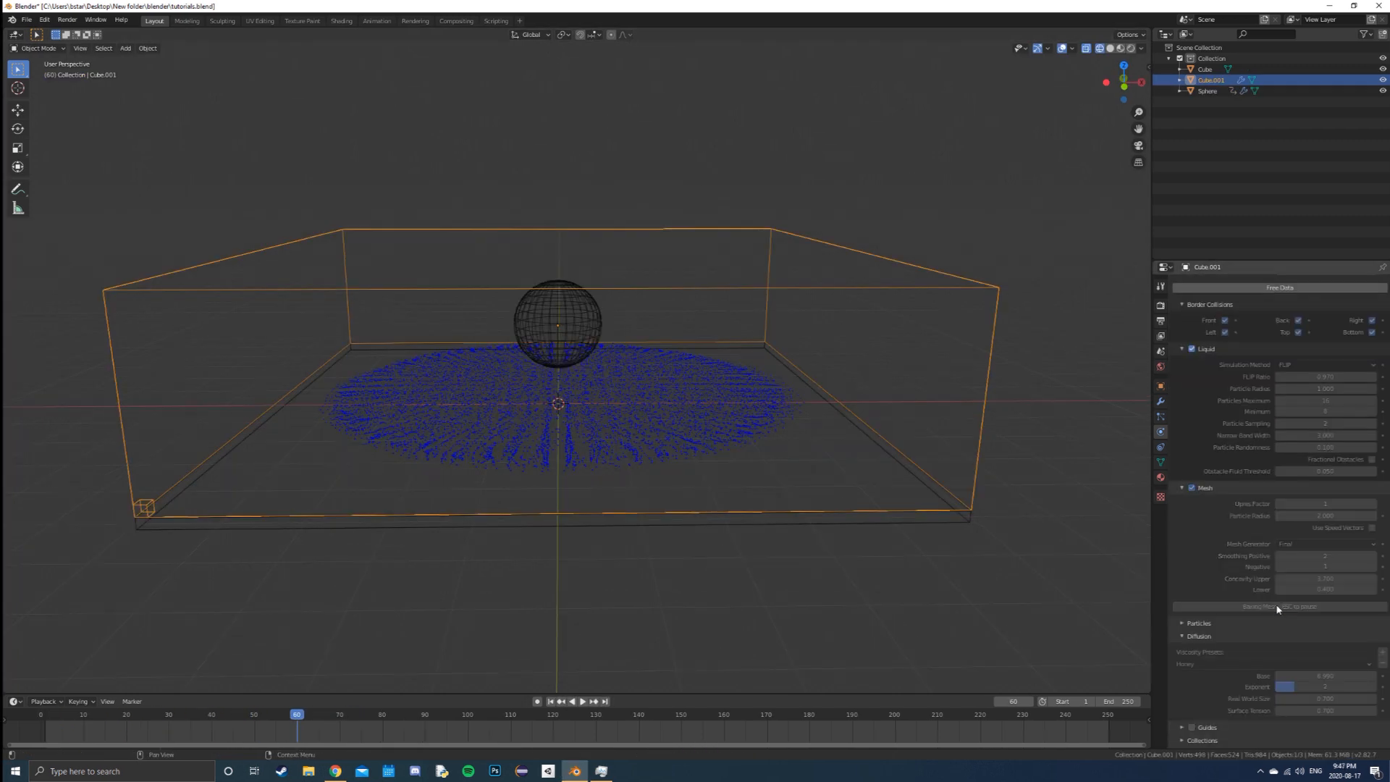
# Play back the baked fluid simulation and stop on frame 75.
pyautogui.press('space')
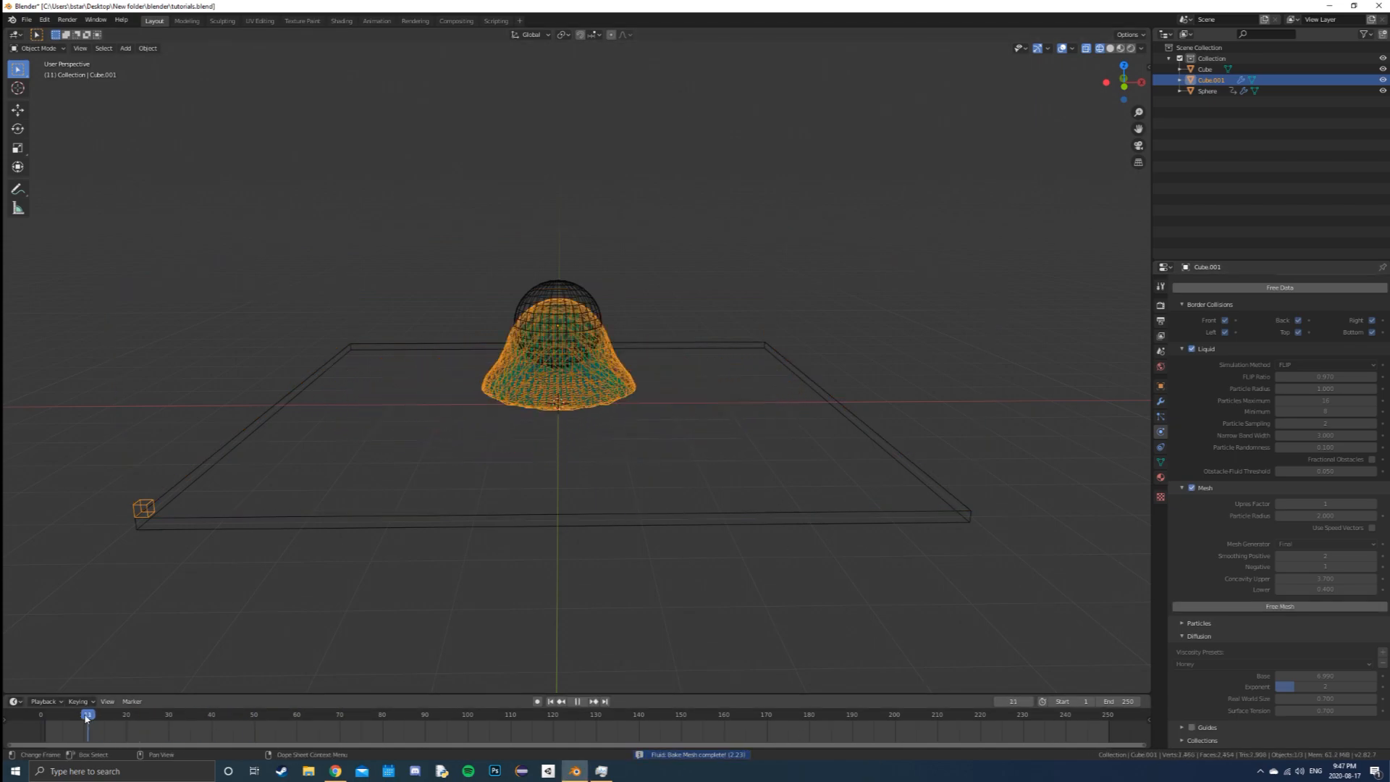
pyautogui.press('space')
pyautogui.moveTo(550, 449); pyautogui.dragTo(594, 411, button='middle')
pyautogui.press('space')
pyautogui.press('space')
pyautogui.press('Left')
pyautogui.press('Left')
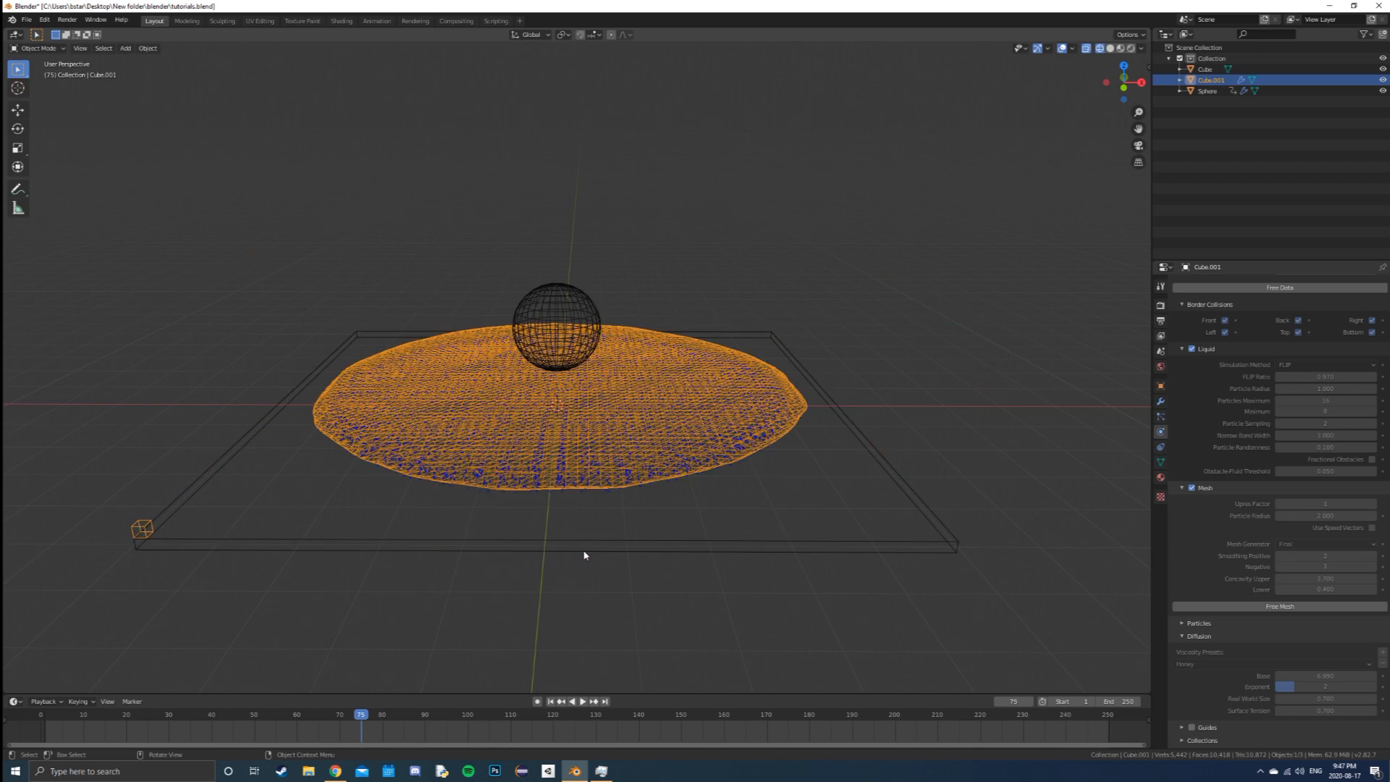
# Duplicate the fluid mesh in place as an object named CLOTH and apply the copy's Fluid modifier.
pyautogui.hotkey('shift', 'd')
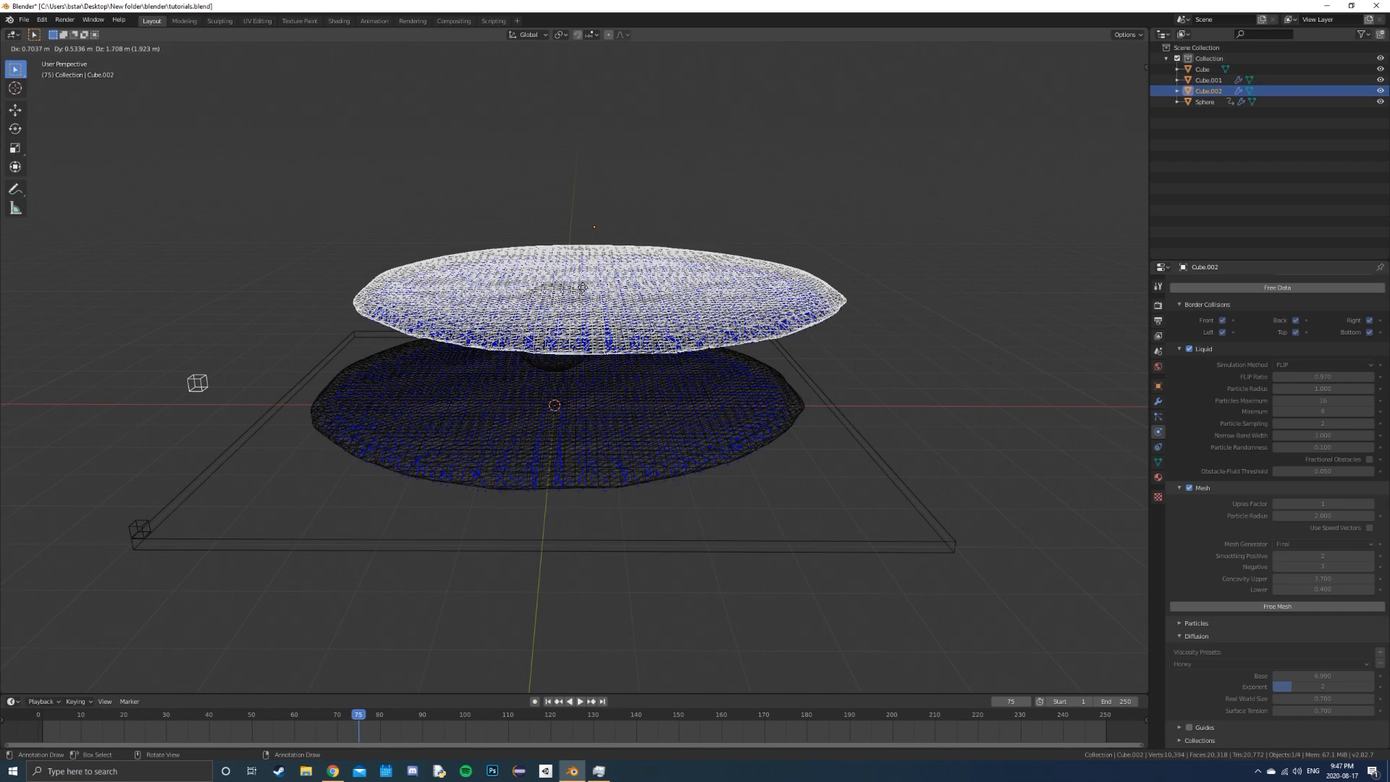
pyautogui.press('Escape')
pyautogui.click(1158, 401)
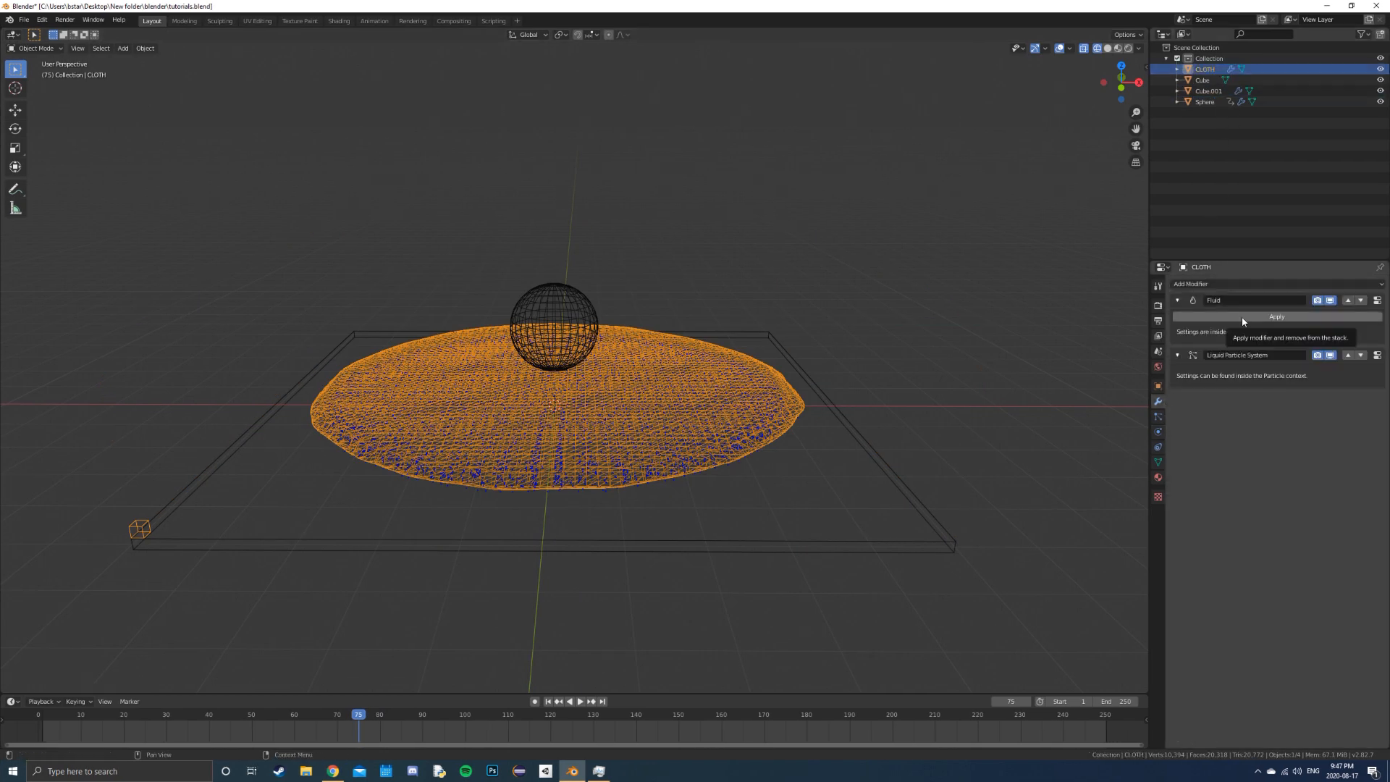
pyautogui.click(1241, 318)
# Keyframe CLOTH's viewport and render visibility so it is hidden through frame 75 and visible from frame 76.
pyautogui.click(1158, 386)
pyautogui.click(1203, 504)
pyautogui.press('Left')
pyautogui.click(963, 652)
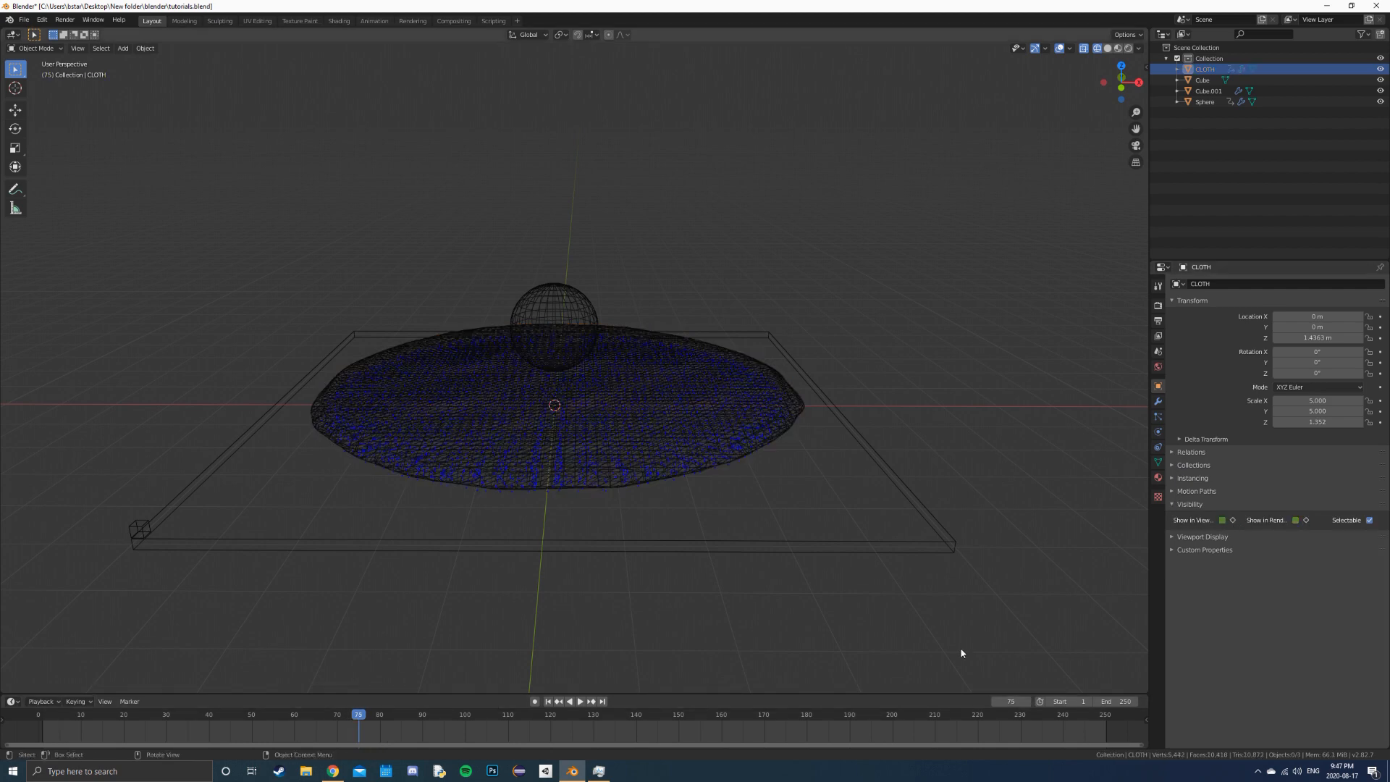
pyautogui.press('Right')
pyautogui.press('Right')
# Rename the fluid domain object to "fluid".
pyautogui.click(1207, 81)
pyautogui.doubleClick(1207, 92)
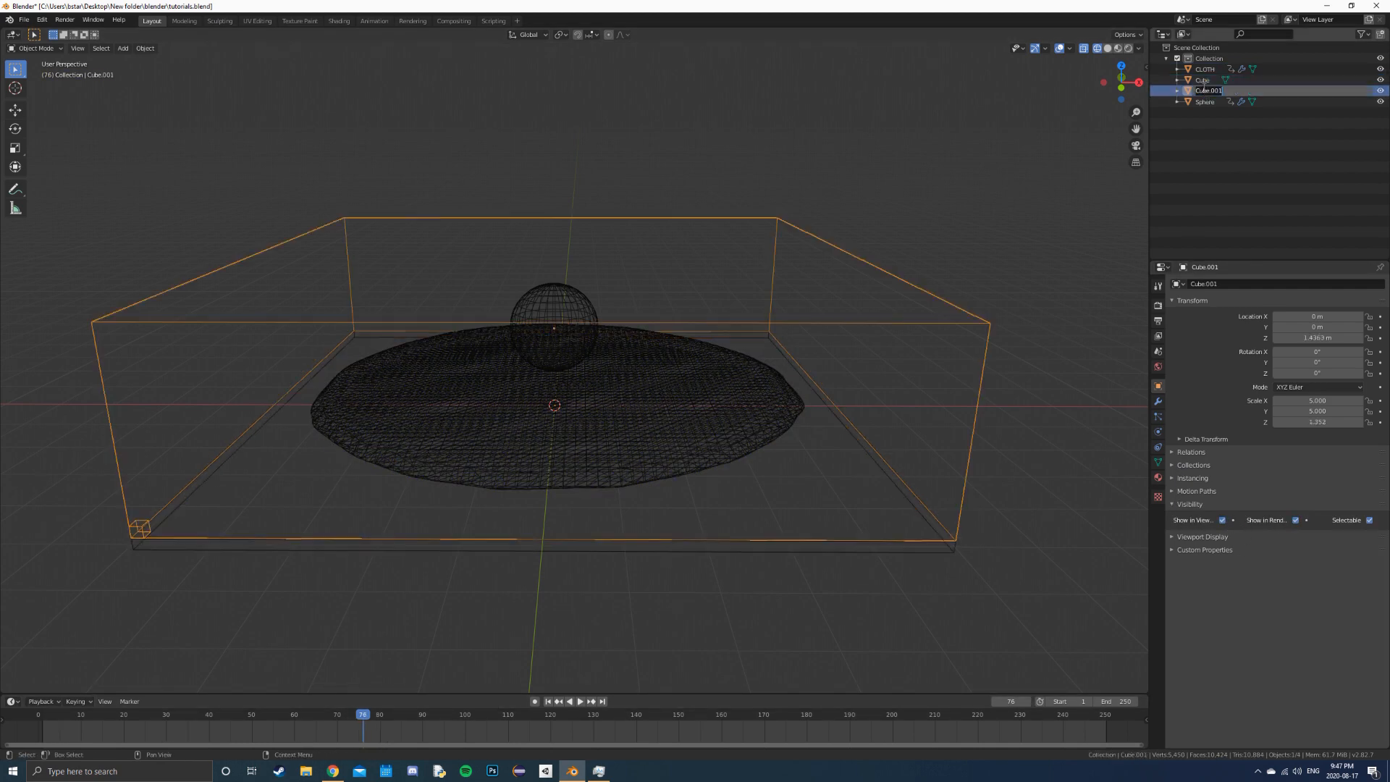
pyautogui.write('fluid')
pyautogui.press('Return')
# Keyframe the fluid object's viewport and render visibility on at frame 74 and off once CLOTH appears, and scrub the timeline across the switch.
pyautogui.keyDown('alt'); pyautogui.scroll(5, 1014, 456); pyautogui.keyUp('alt')
pyautogui.keyDown('alt'); pyautogui.scroll(-4, 891, 538); pyautogui.keyUp('alt')
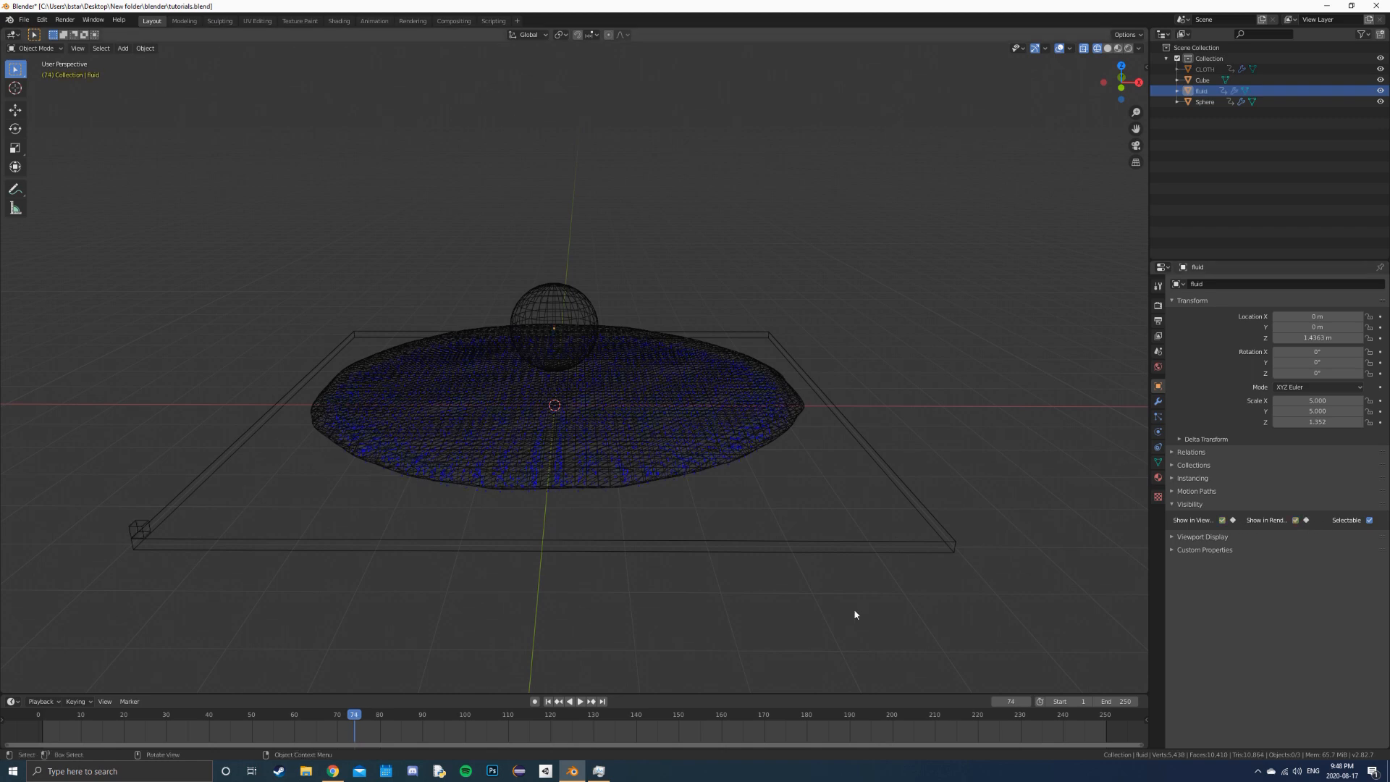
pyautogui.moveTo(354, 718); pyautogui.dragTo(388, 718)
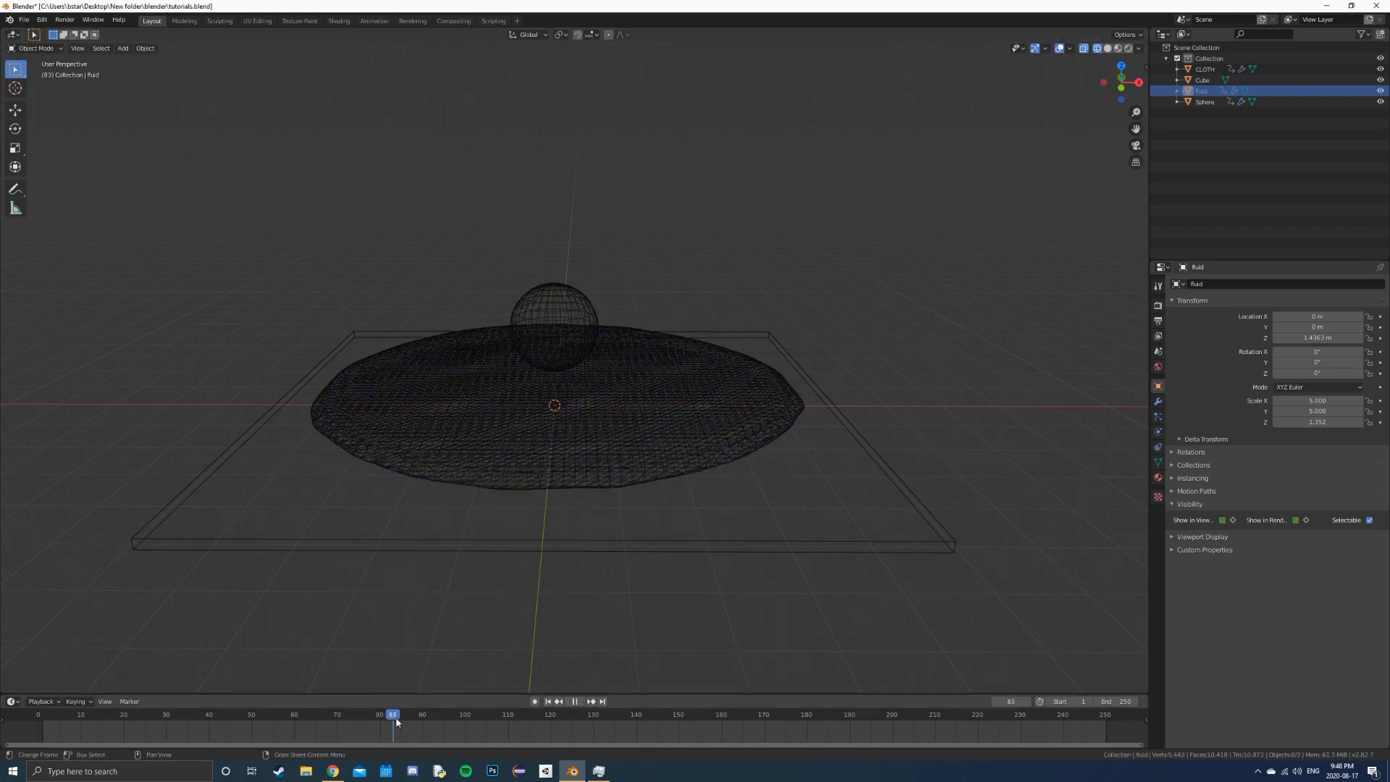
pyautogui.click(246, 717)
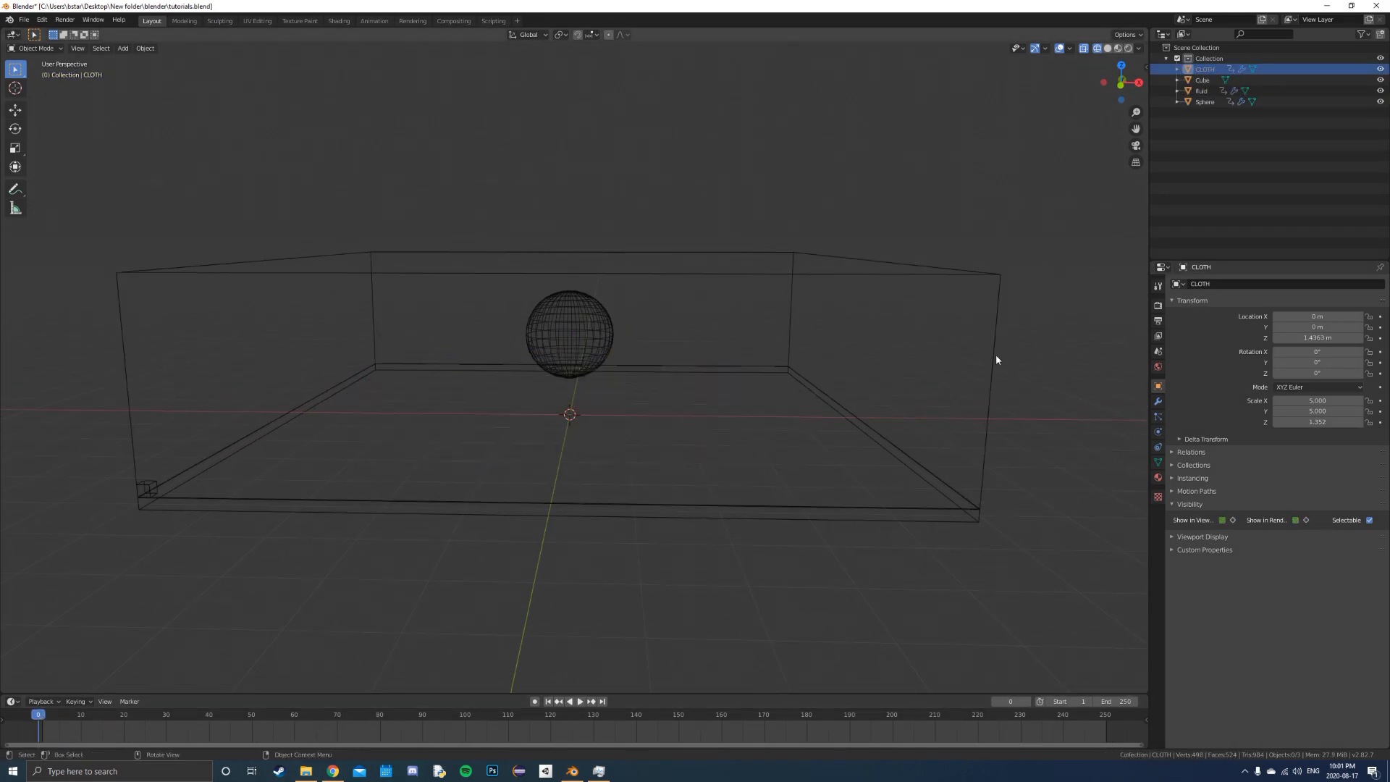
# Free and rebake the fluid domain's data, bake its mesh, and scrub the timeline across the splash.
pyautogui.click(996, 354)
pyautogui.click(1157, 431)
pyautogui.click(1263, 527)
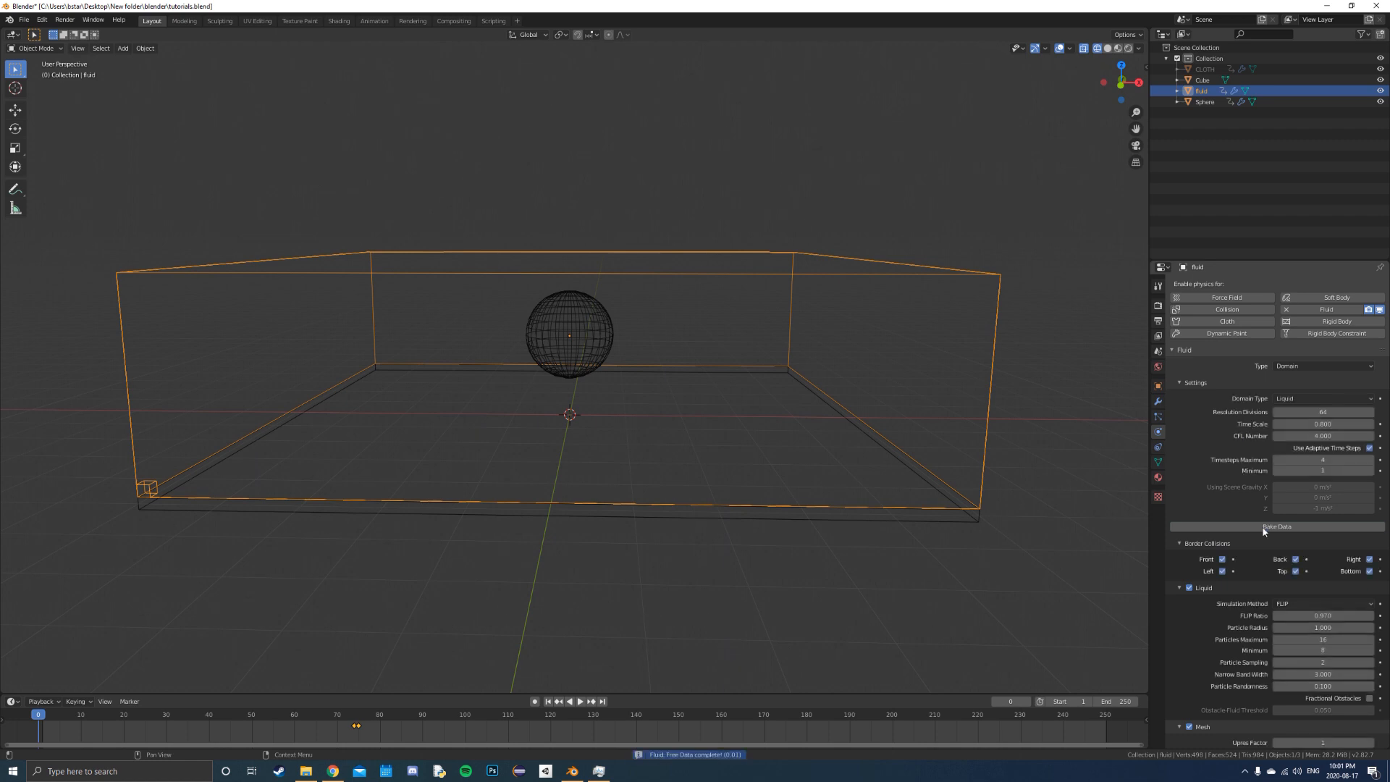
pyautogui.click(1259, 527)
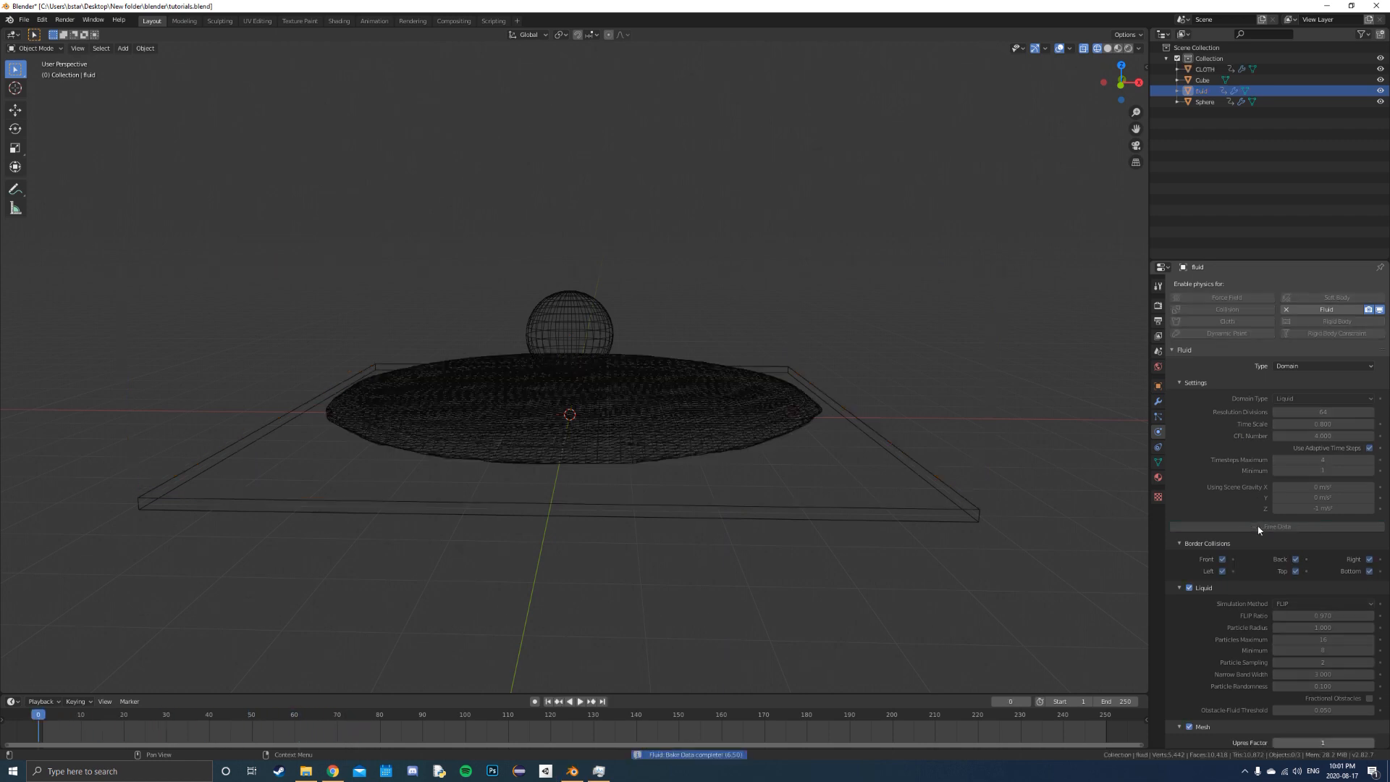
pyautogui.moveTo(257, 722); pyautogui.dragTo(317, 724)
pyautogui.scroll(-5, 1303, 534)
pyautogui.click(1276, 691)
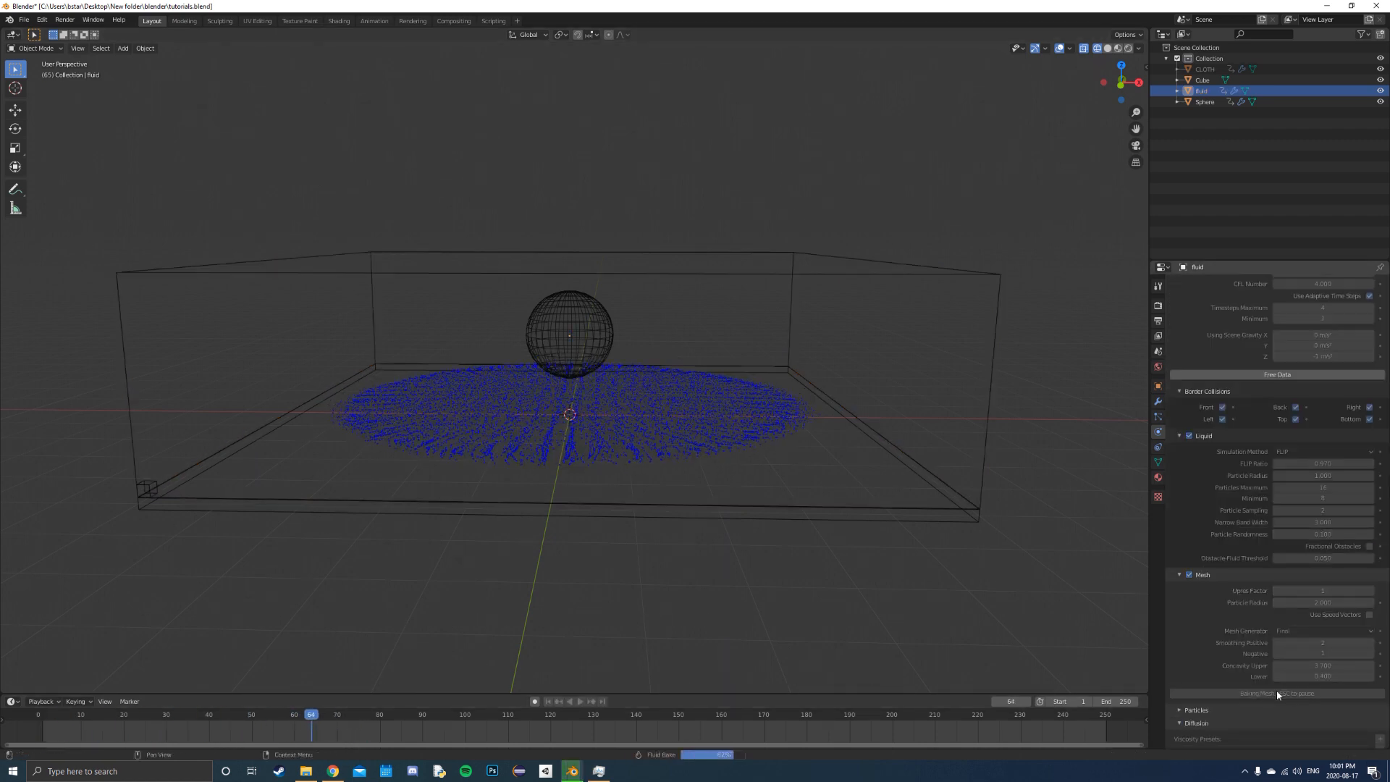
pyautogui.moveTo(316, 717); pyautogui.dragTo(397, 716)
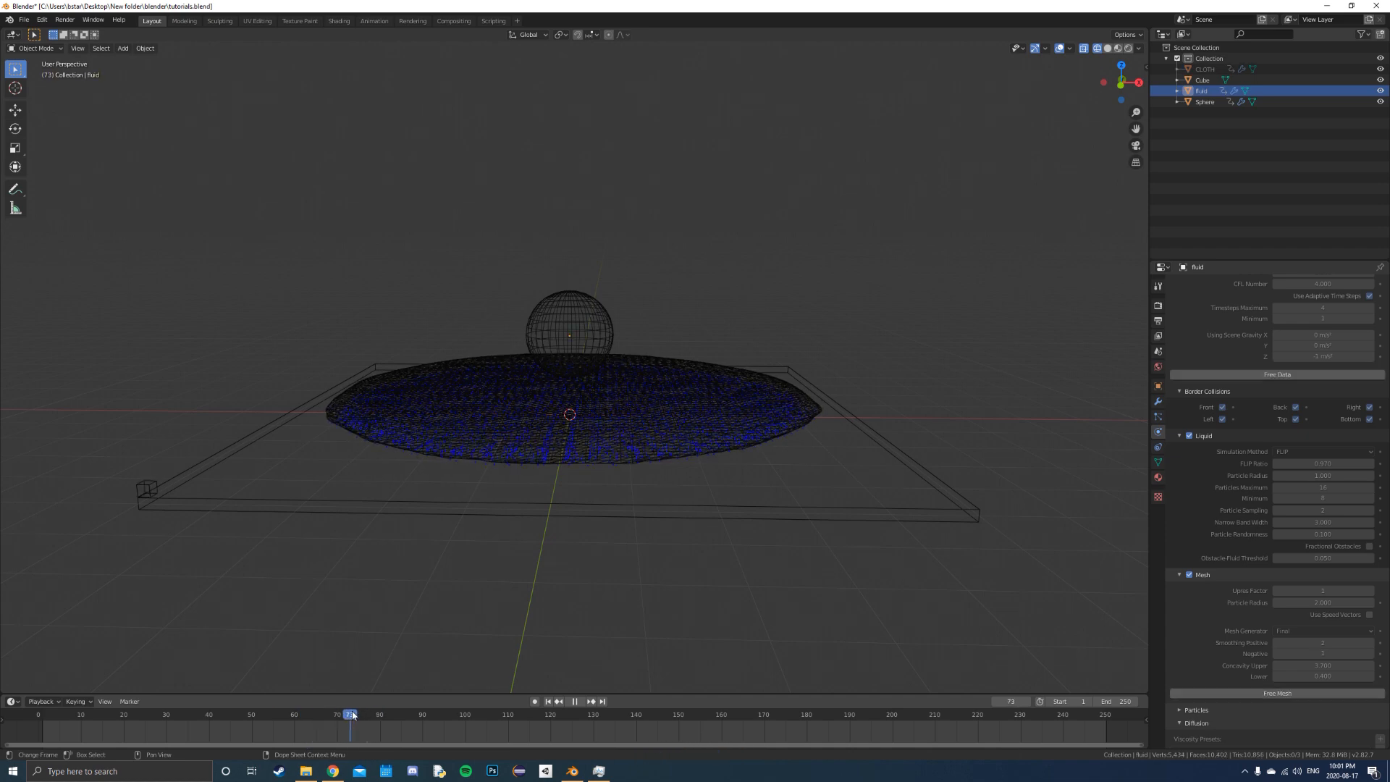
# Add Cloth physics to the CLOTH object and collapse its physical properties settings.
pyautogui.click(815, 409)
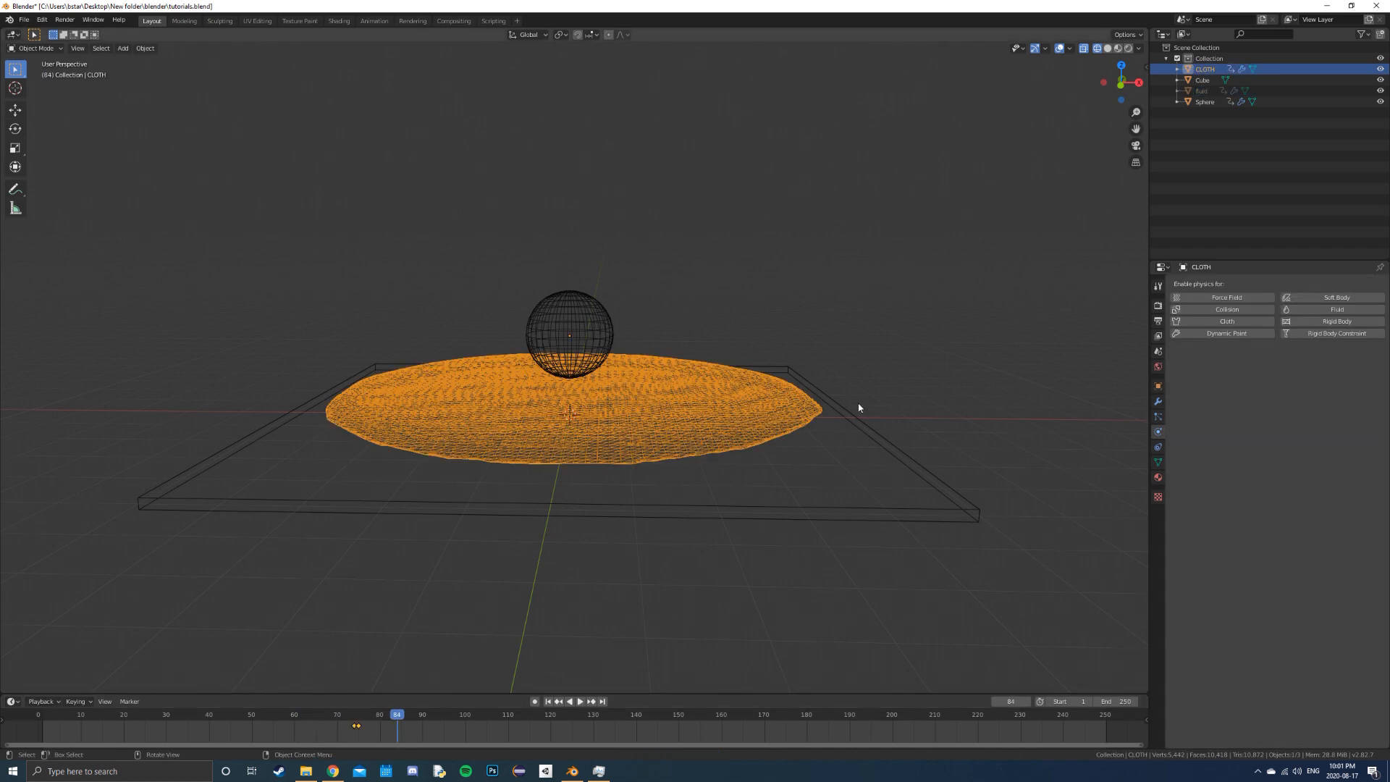
pyautogui.click(1244, 322)
pyautogui.moveTo(1091, 548); pyautogui.dragTo(941, 500, button='middle')
pyautogui.click(1170, 347)
pyautogui.click(1170, 347)
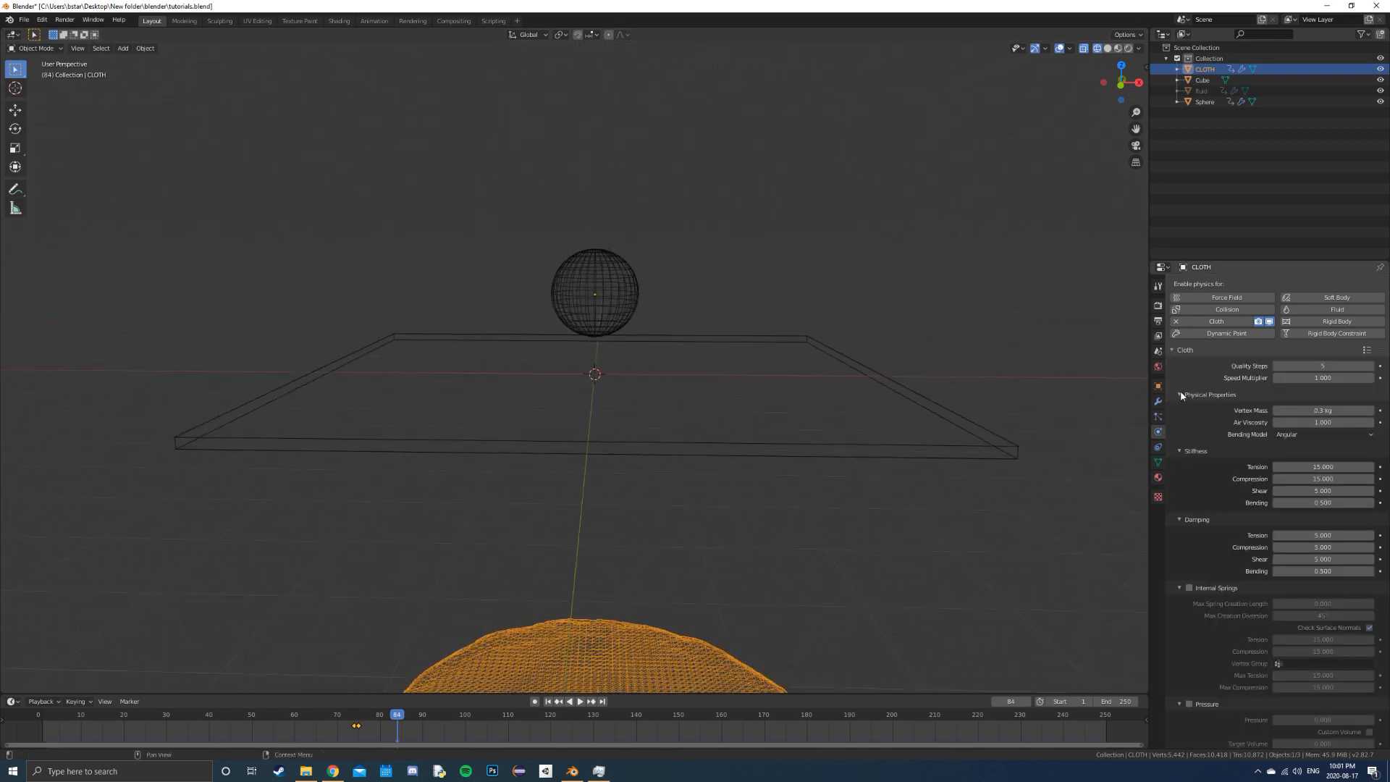
pyautogui.keyDown('ctrl'); pyautogui.click(1194, 396); pyautogui.keyUp('ctrl')
# Set the cloth cache's simulation start to frame 85 and return the timeline to frame 82.
pyautogui.click(1180, 407)
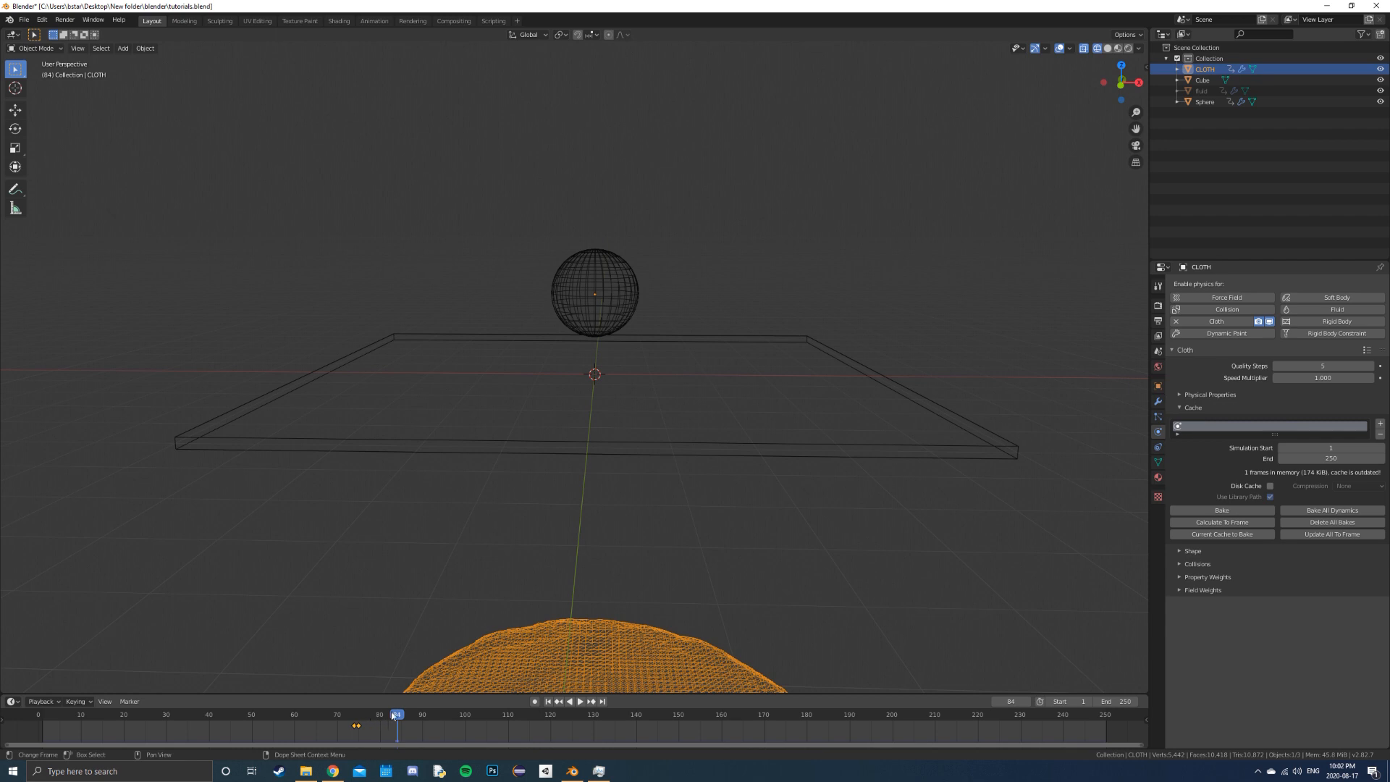
pyautogui.press('space')
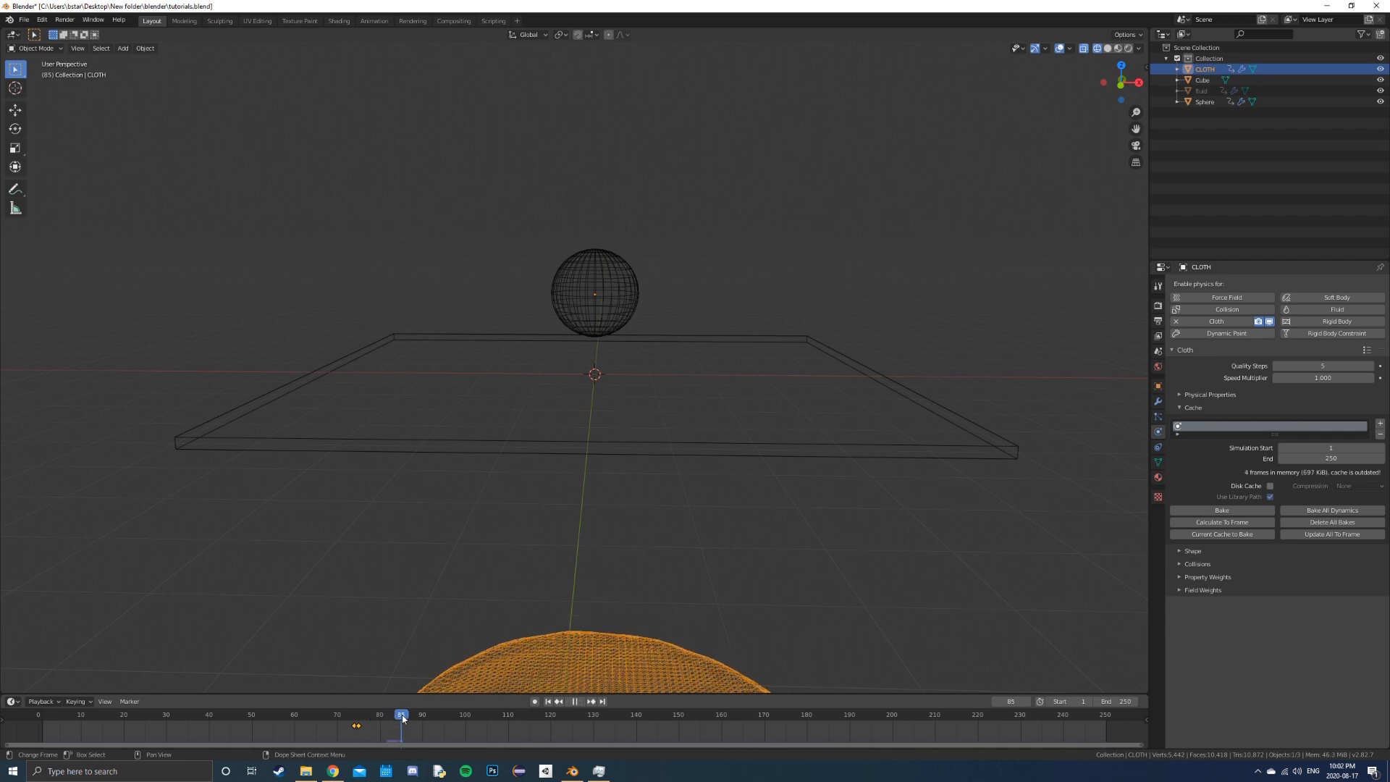
pyautogui.press('space')
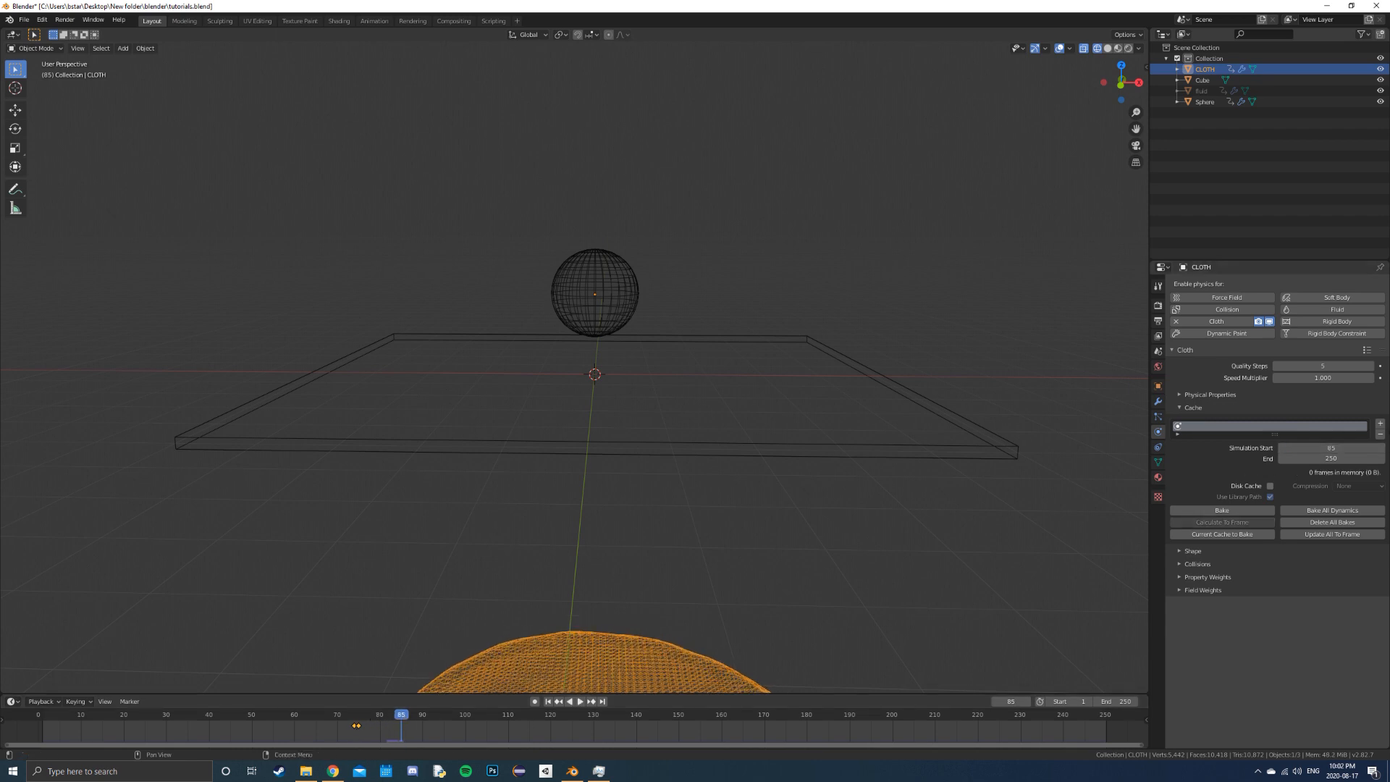
pyautogui.moveTo(372, 716); pyautogui.dragTo(388, 715)
# Add Collision physics to the floor slab.
pyautogui.click(765, 442)
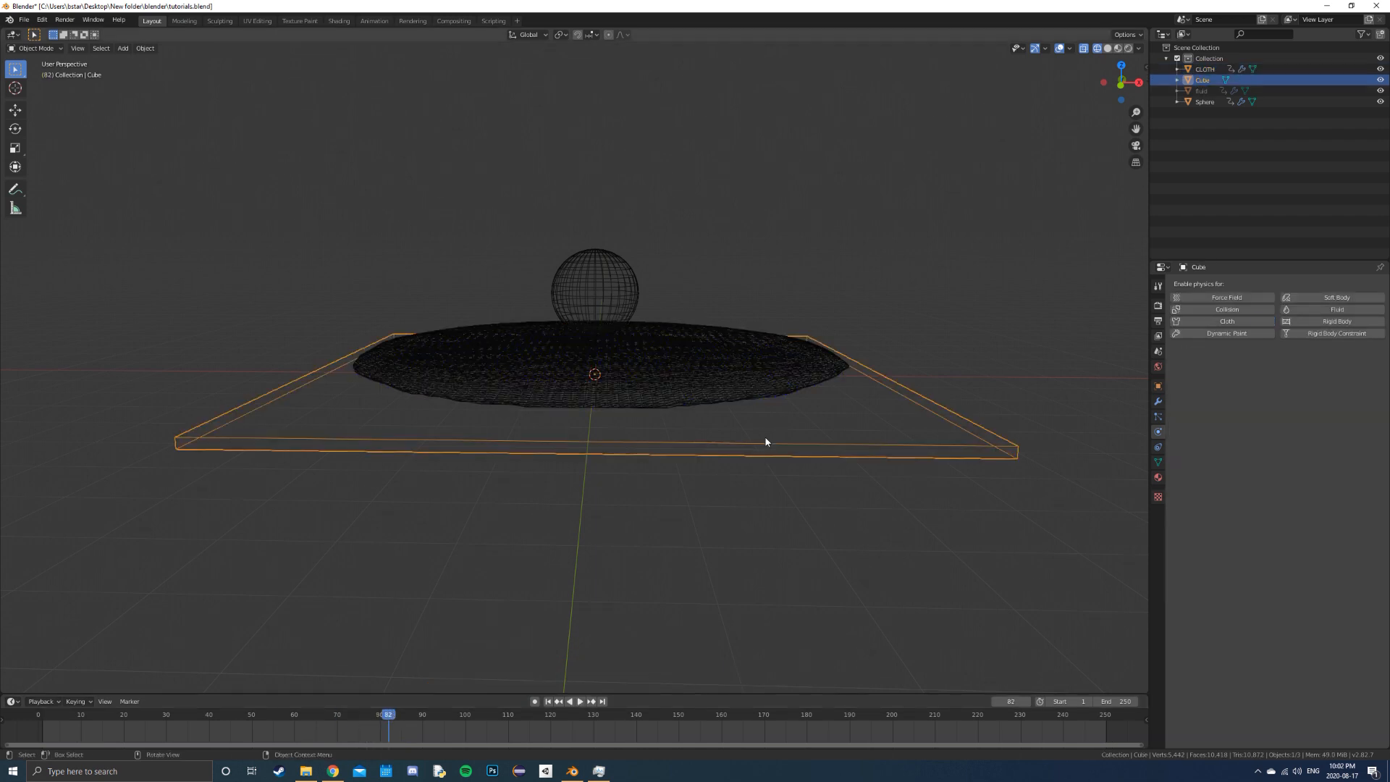
pyautogui.click(1216, 309)
pyautogui.scroll(-4, 820, 448)
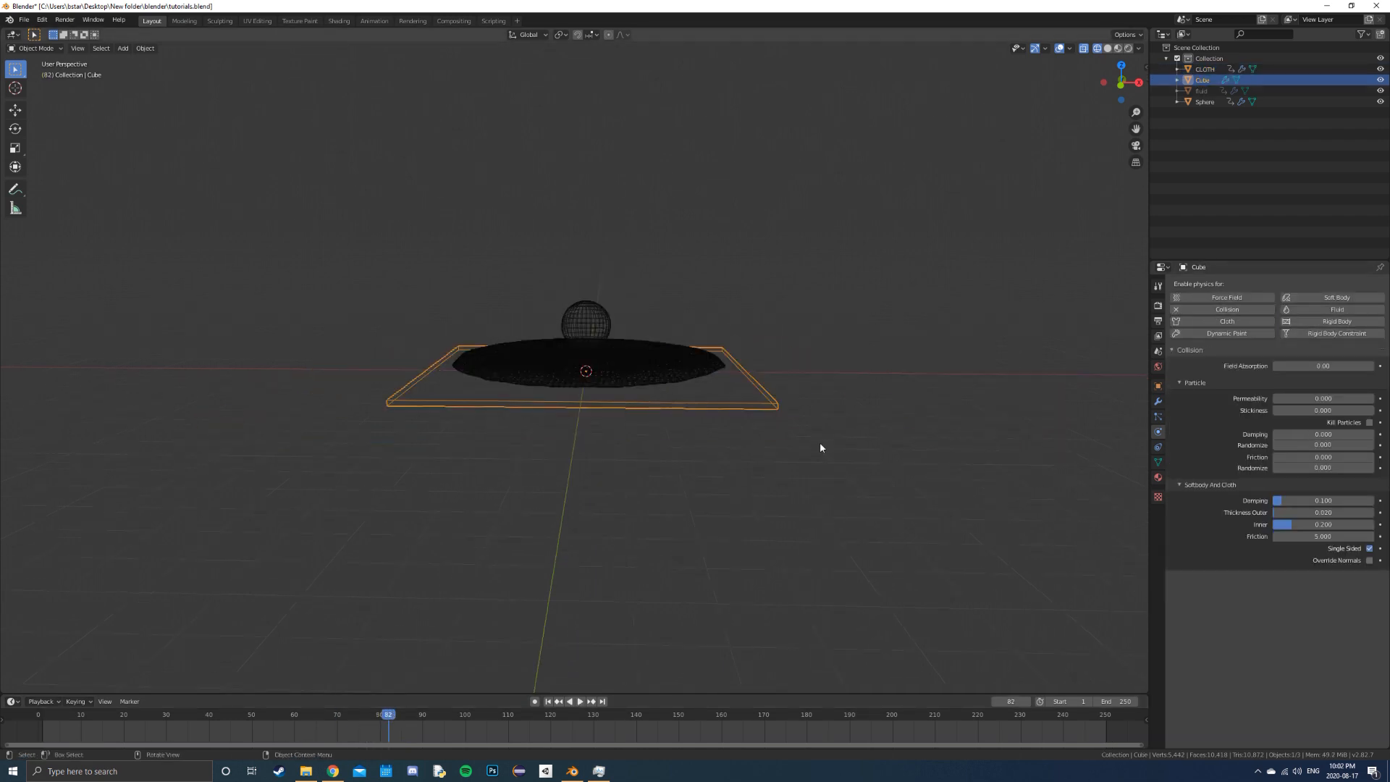
# In front view, raise the floor slab about 0.12 m along Z to sit directly beneath the splashed mesh.
pyautogui.press('KP_1')
pyautogui.scroll(3, 807, 326)
pyautogui.scroll(-3, 671, 499)
pyautogui.press('g')
pyautogui.press('z')
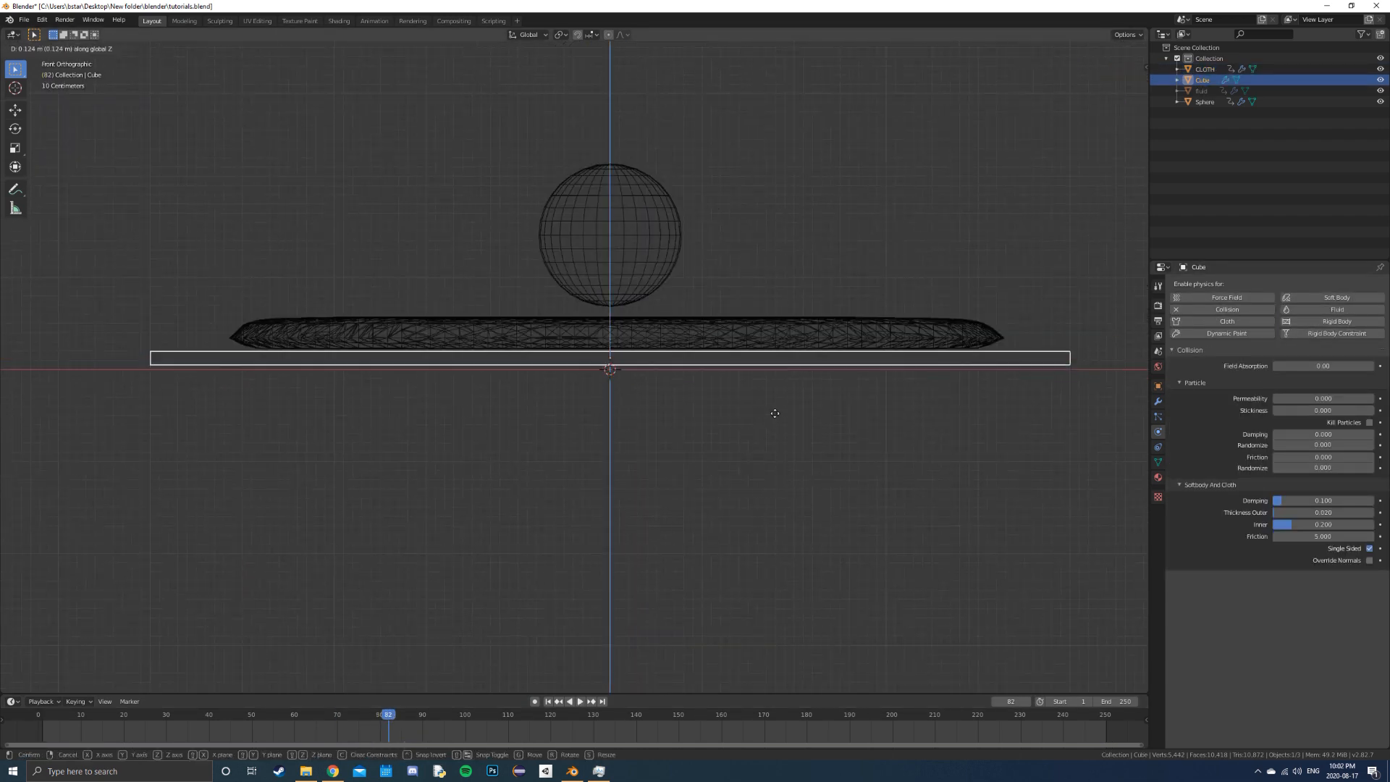
pyautogui.click(774, 417)
# Play the simulation from the start and examine how the cloth settles on the slab.
pyautogui.hotkey('shift', 'Left')
pyautogui.press('space')
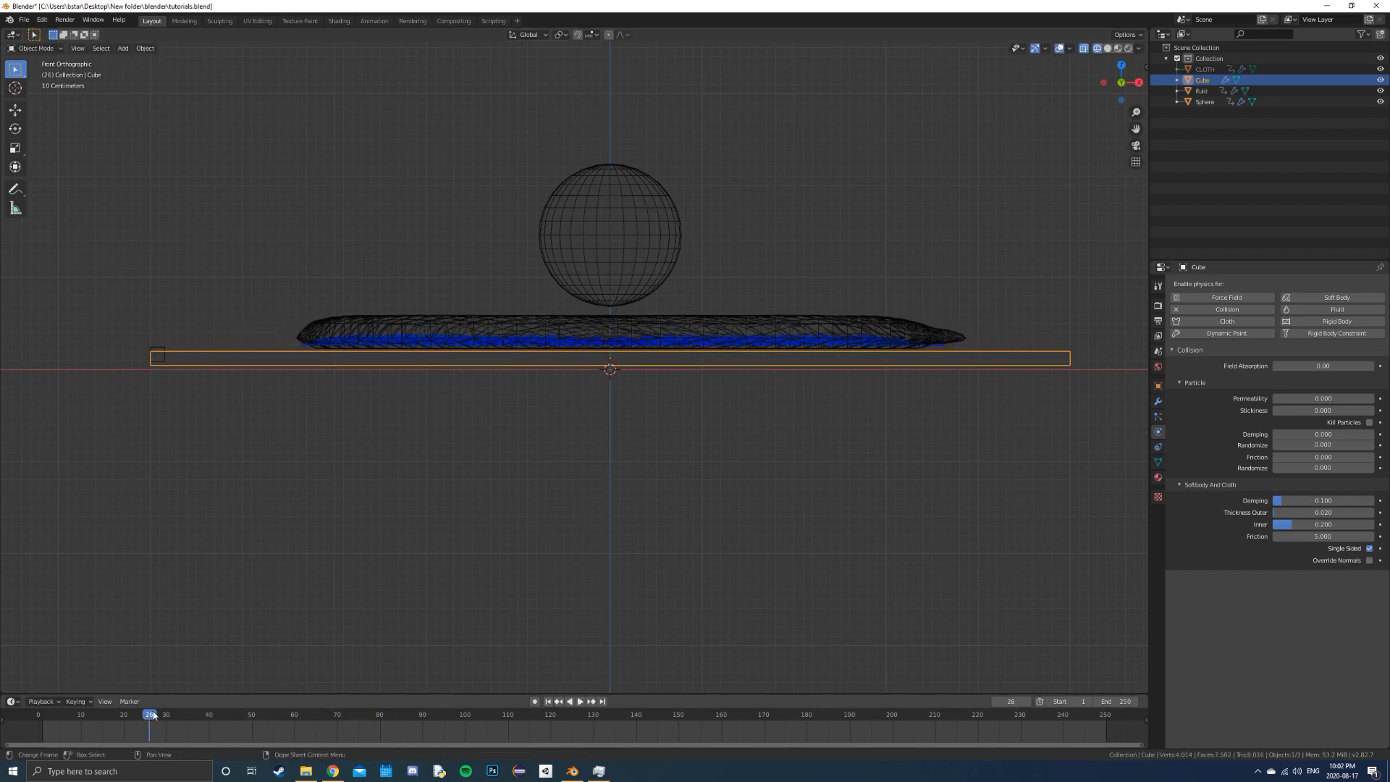
pyautogui.press('space')
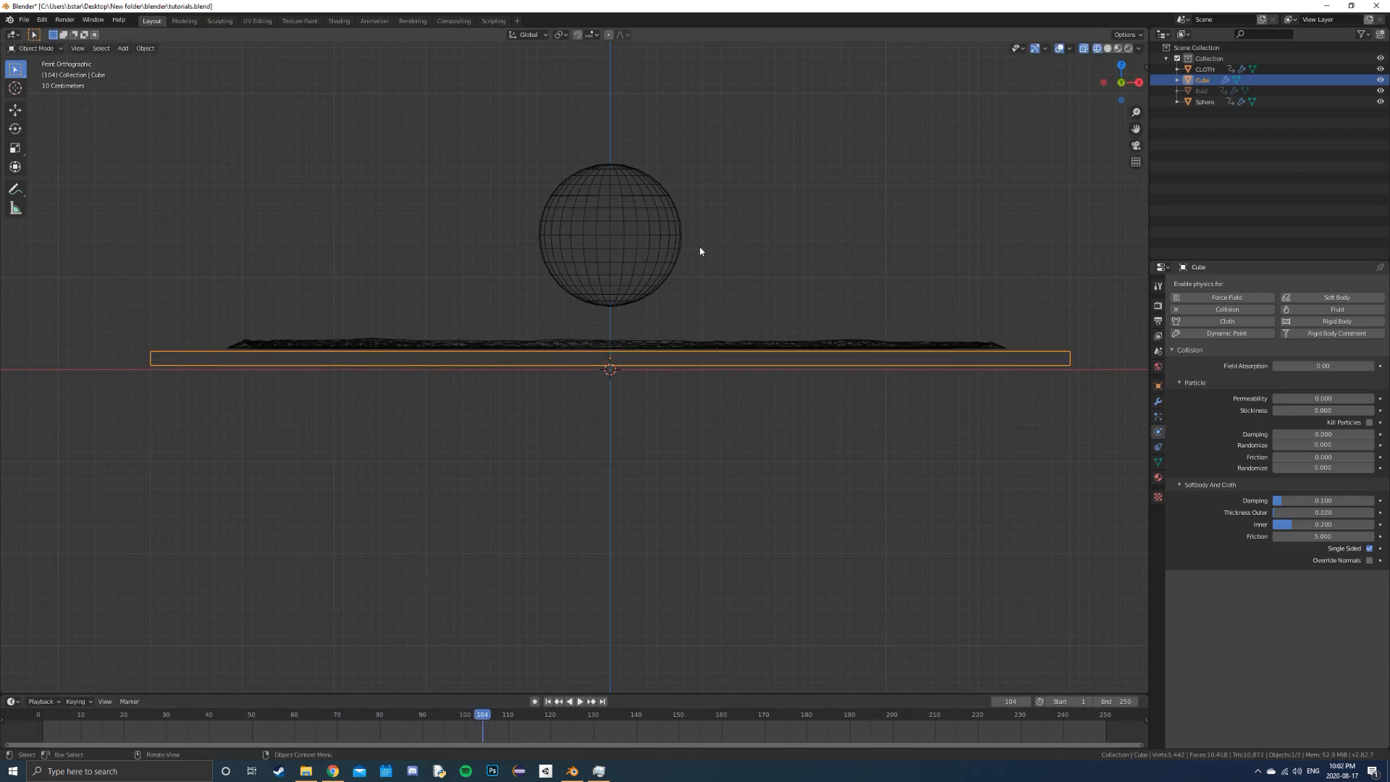
pyautogui.moveTo(698, 249); pyautogui.dragTo(693, 281, button='middle')
pyautogui.moveTo(696, 413); pyautogui.dragTo(691, 474, button='middle')
pyautogui.press('Escape')
# Enable Pressure for CLOTH, set its collision Quality to 4, and turn on Self Collisions.
pyautogui.click(691, 453)
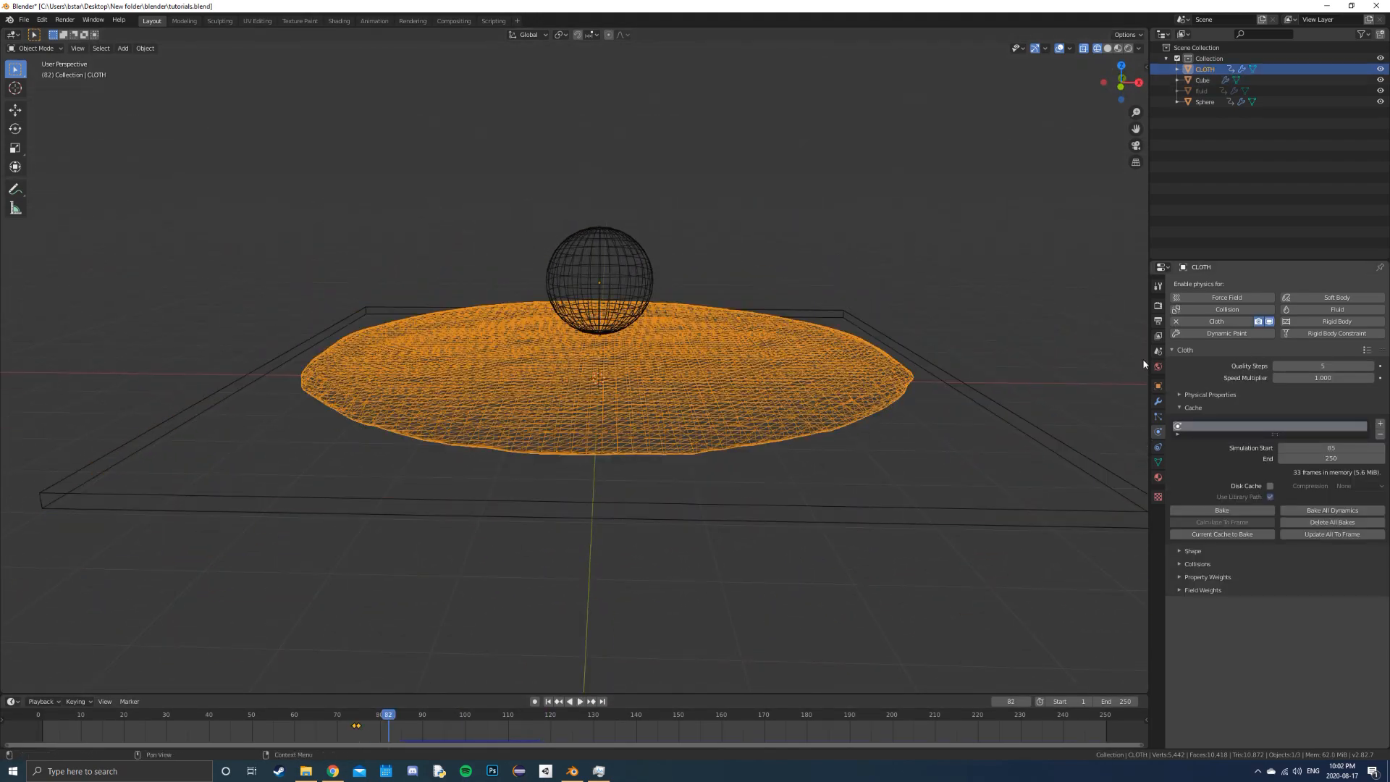
pyautogui.click(1181, 552)
pyautogui.click(1183, 397)
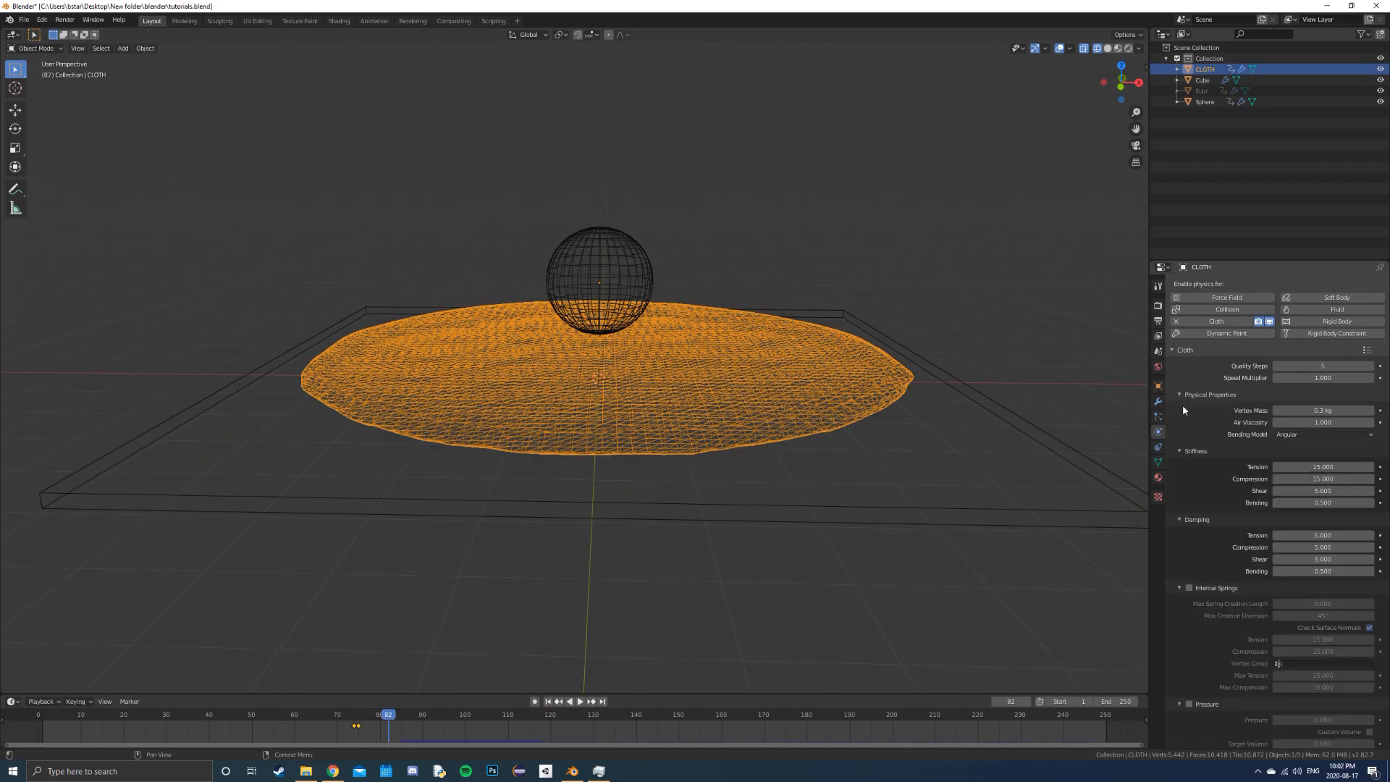
pyautogui.scroll(-5, 1191, 449)
pyautogui.moveTo(1188, 576); pyautogui.dragTo(1187, 473, button='middle')
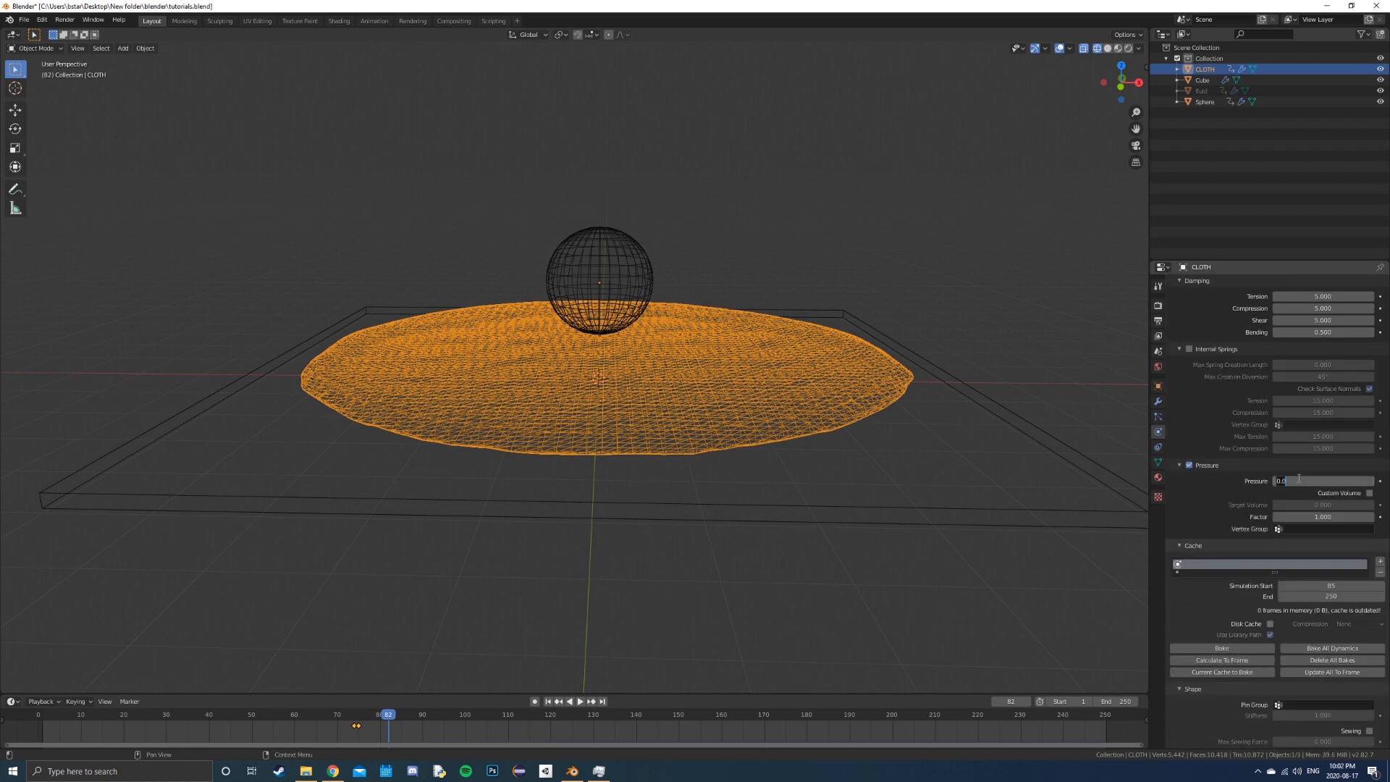
pyautogui.scroll(-7, 1265, 477)
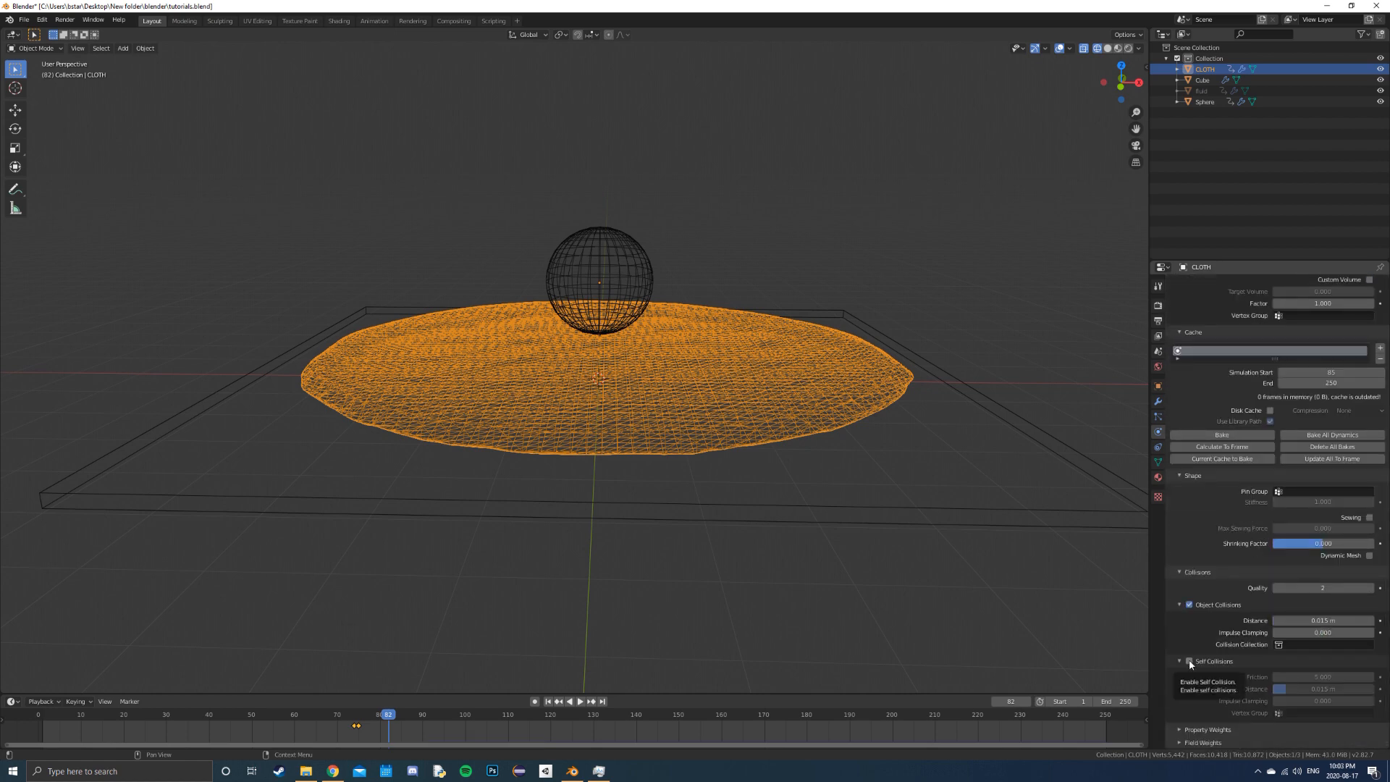
# Play the simulation from frame 71 and inspect how the cloth inflates under pressure.
pyautogui.click(341, 716)
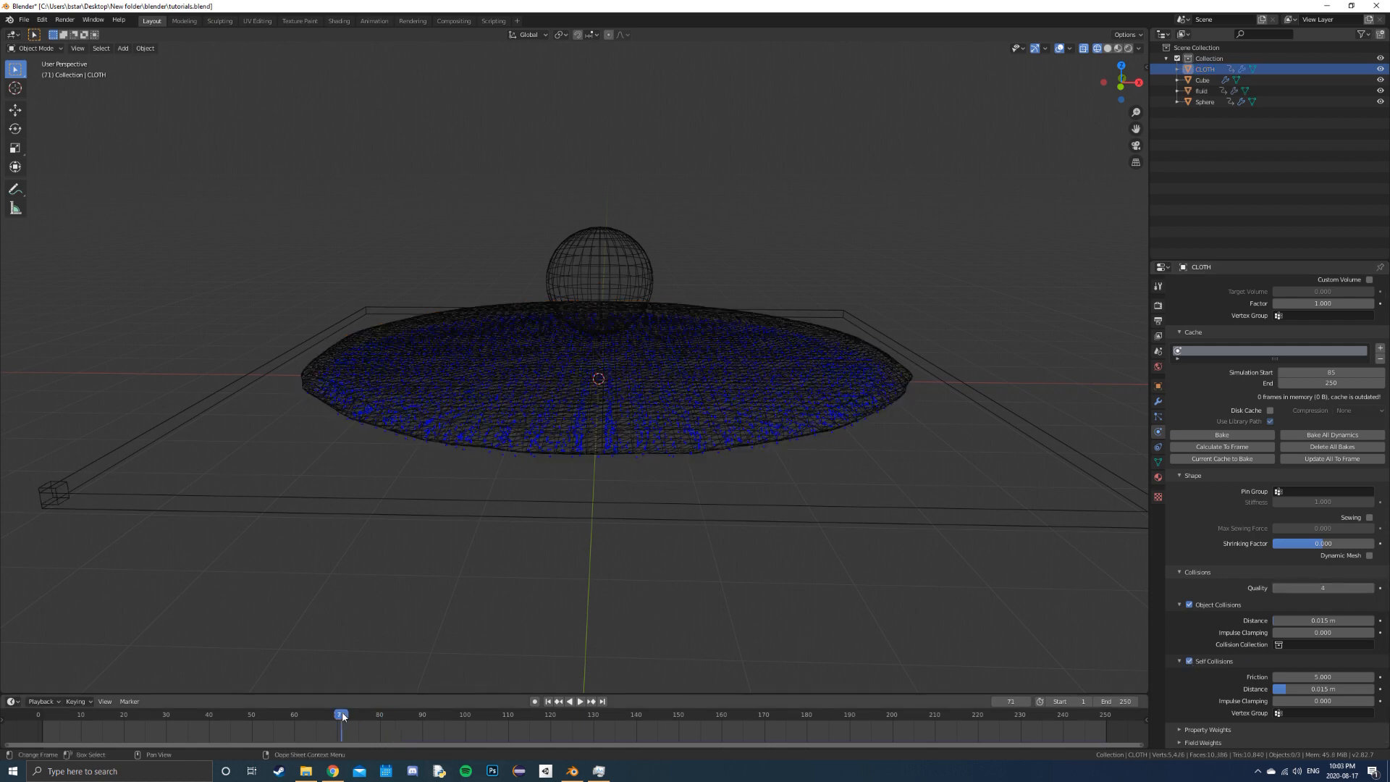
pyautogui.press('space')
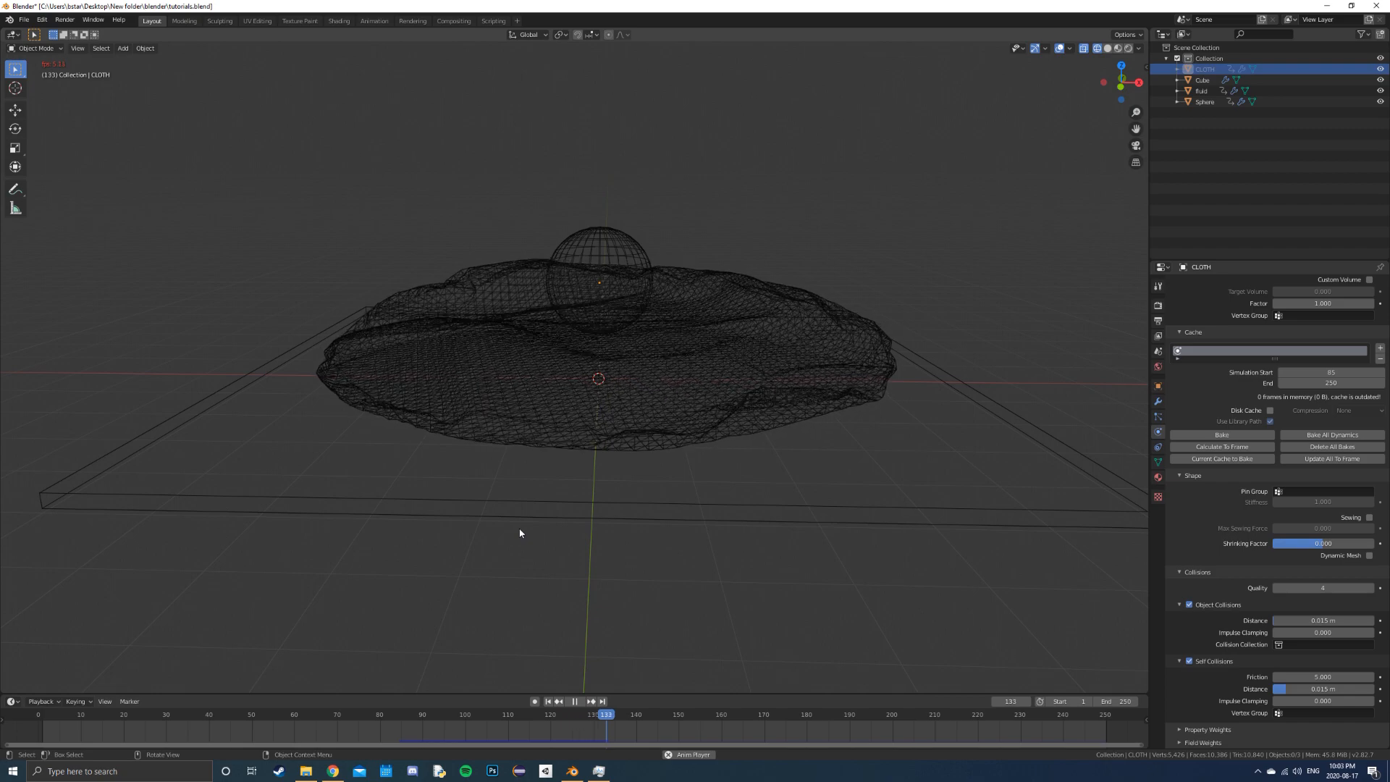
pyautogui.press('space')
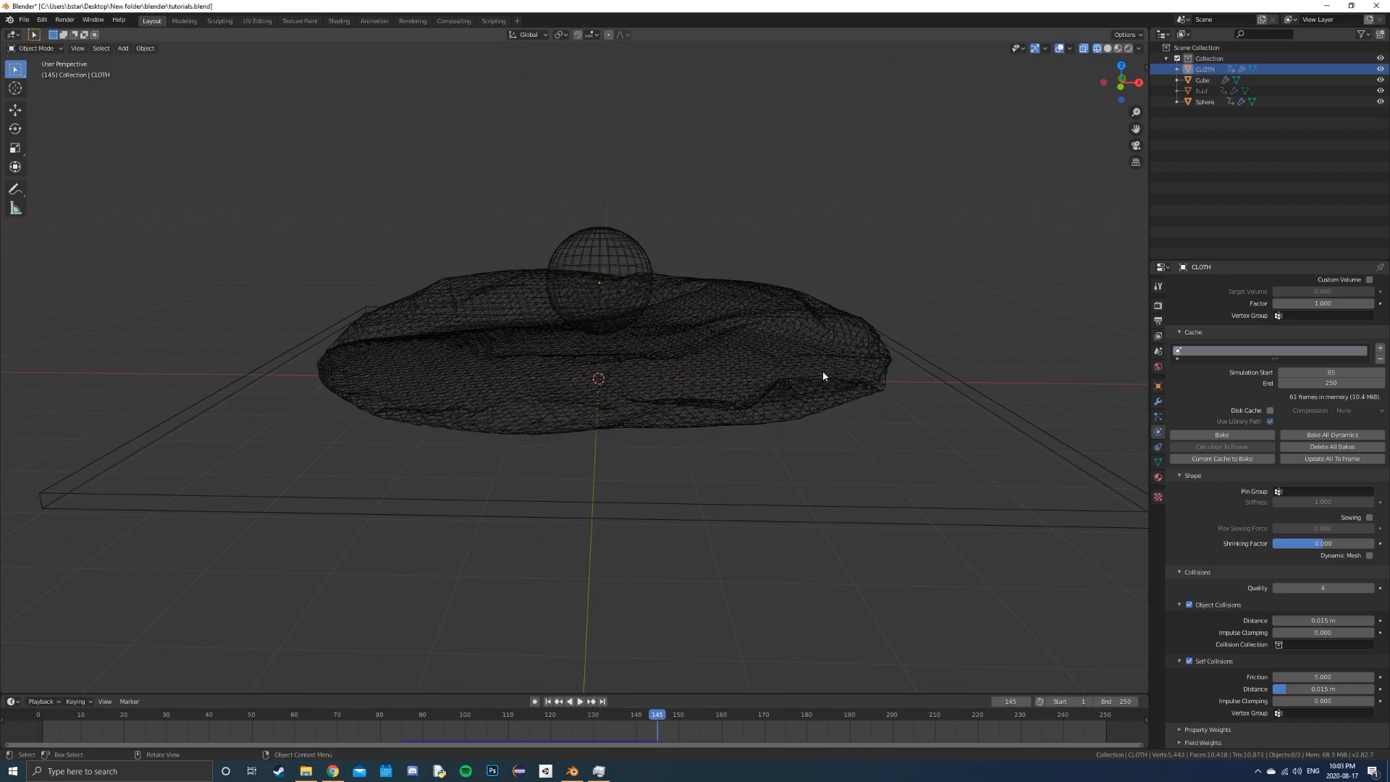
pyautogui.moveTo(822, 371)
pyautogui.mouseDown(button='middle')
pyautogui.moveTo(797, 350)
pyautogui.moveTo(847, 381)
pyautogui.mouseUp(button='middle')
# Keyframe the cloth pressure at 2.5 on frame 145 and at 1.5 on frame 146.
pyautogui.press('Right')
pyautogui.scroll(5, 1283, 598)
pyautogui.scroll(-6, 1283, 598)
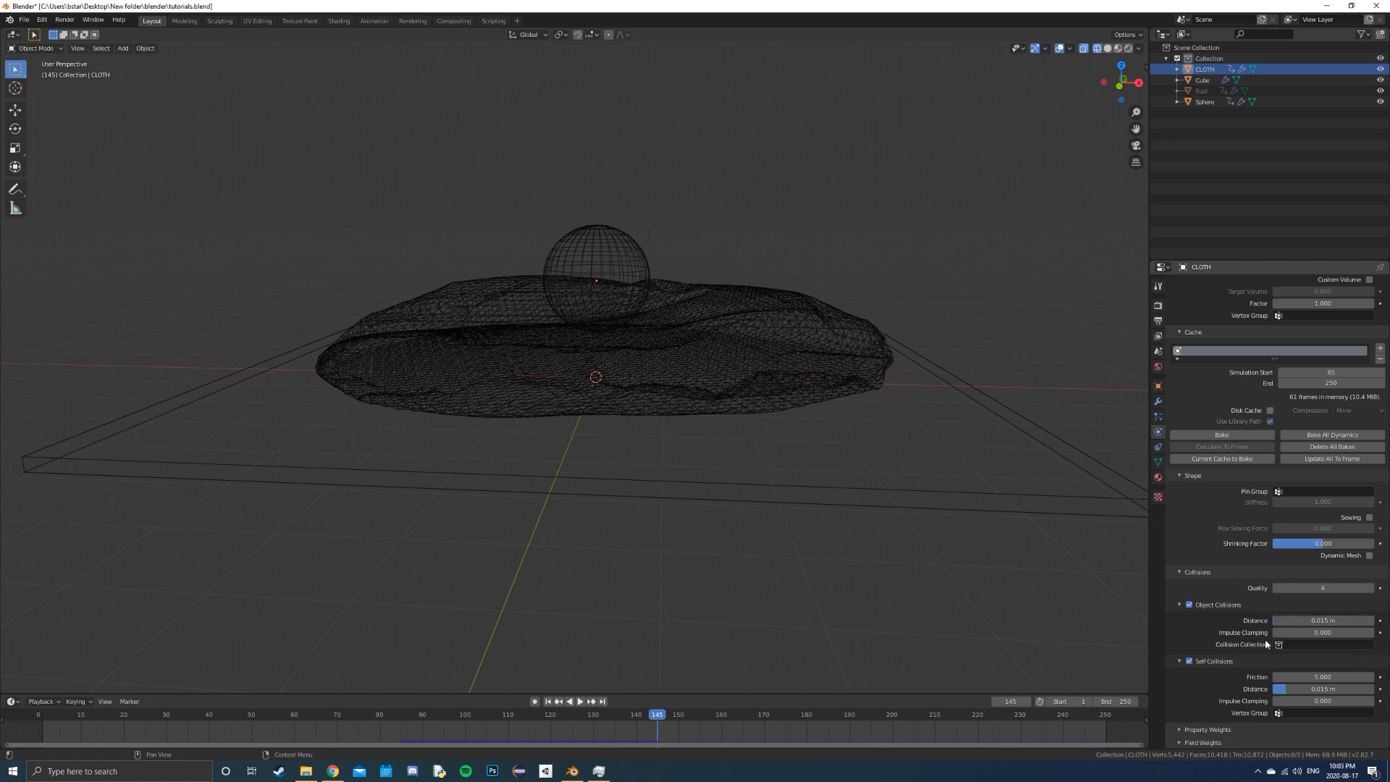
pyautogui.scroll(6, 1346, 472)
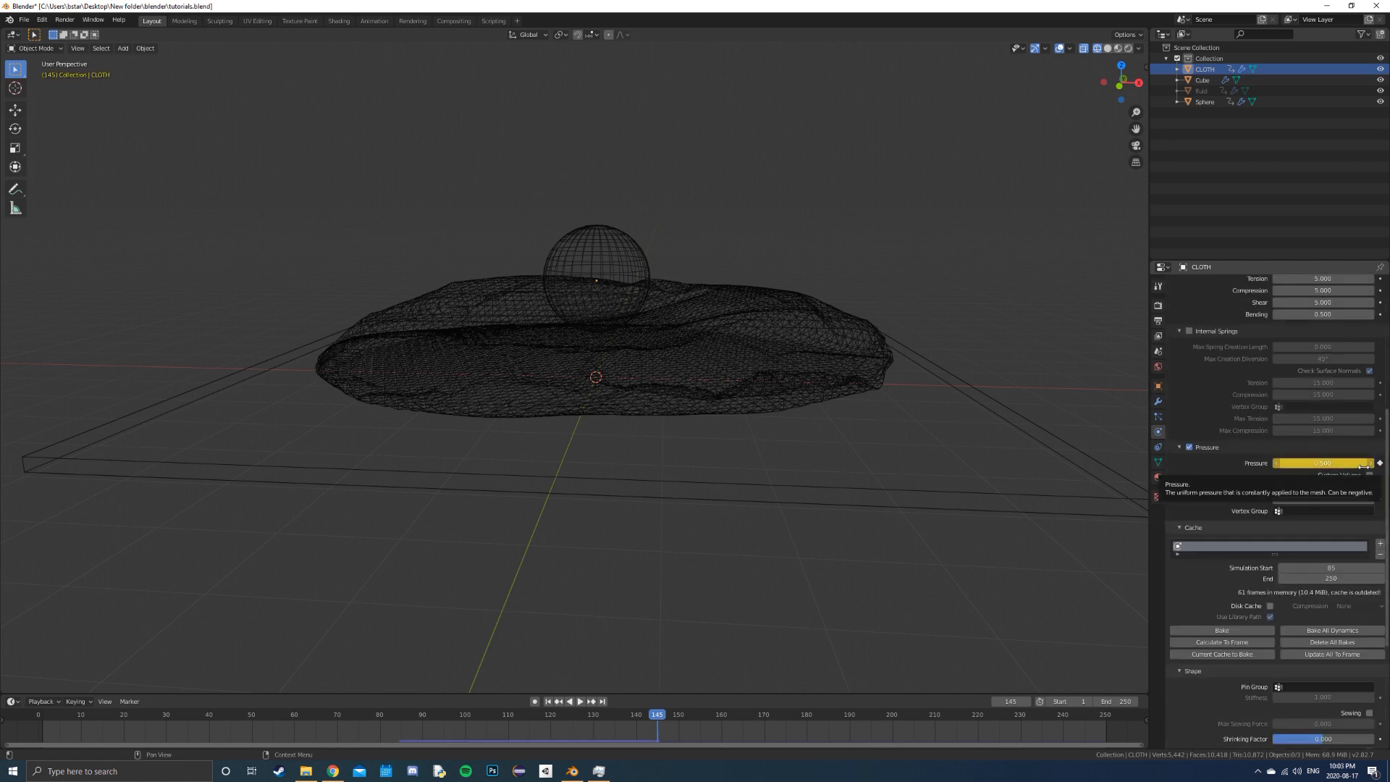
pyautogui.click(1338, 463)
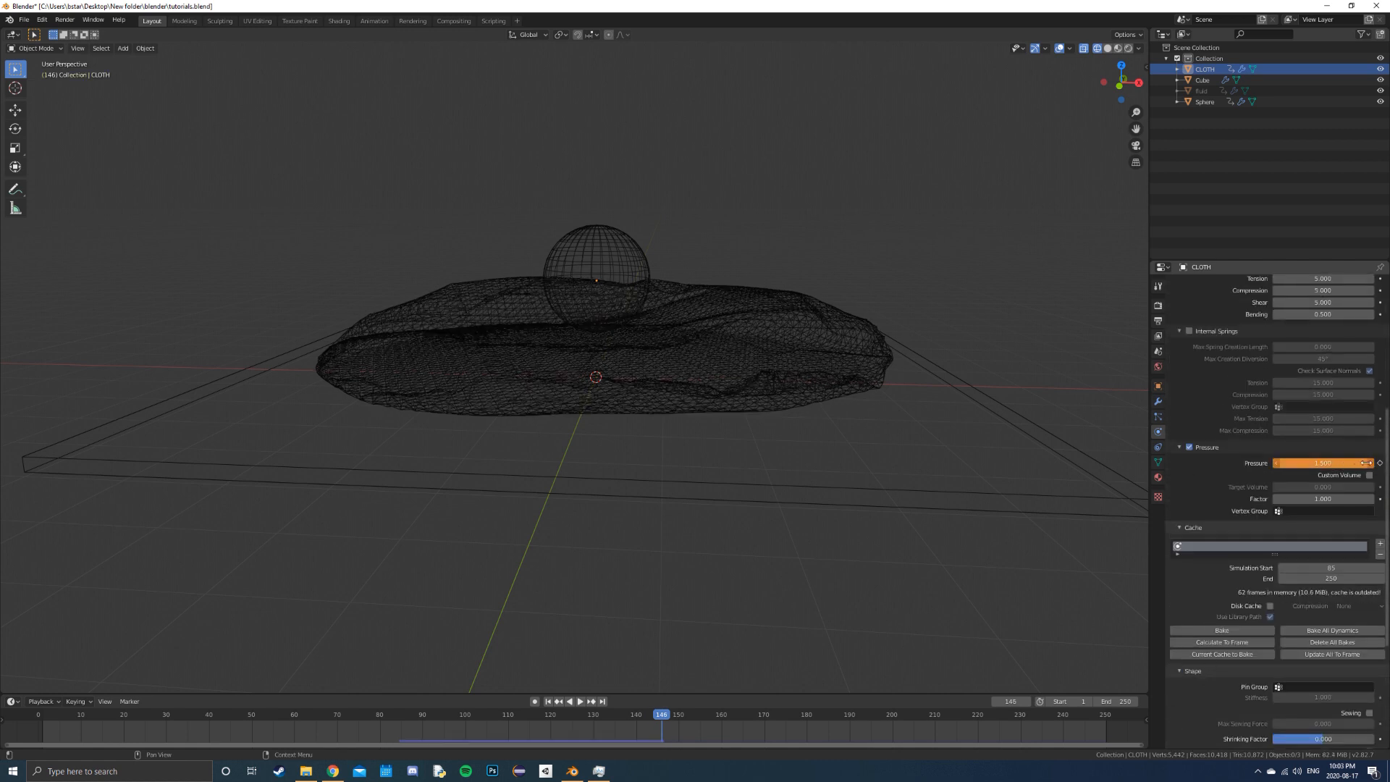
# Play the simulation on from frame 146 to review the keyframed pressure, and return to frame 121.
pyautogui.press('space')
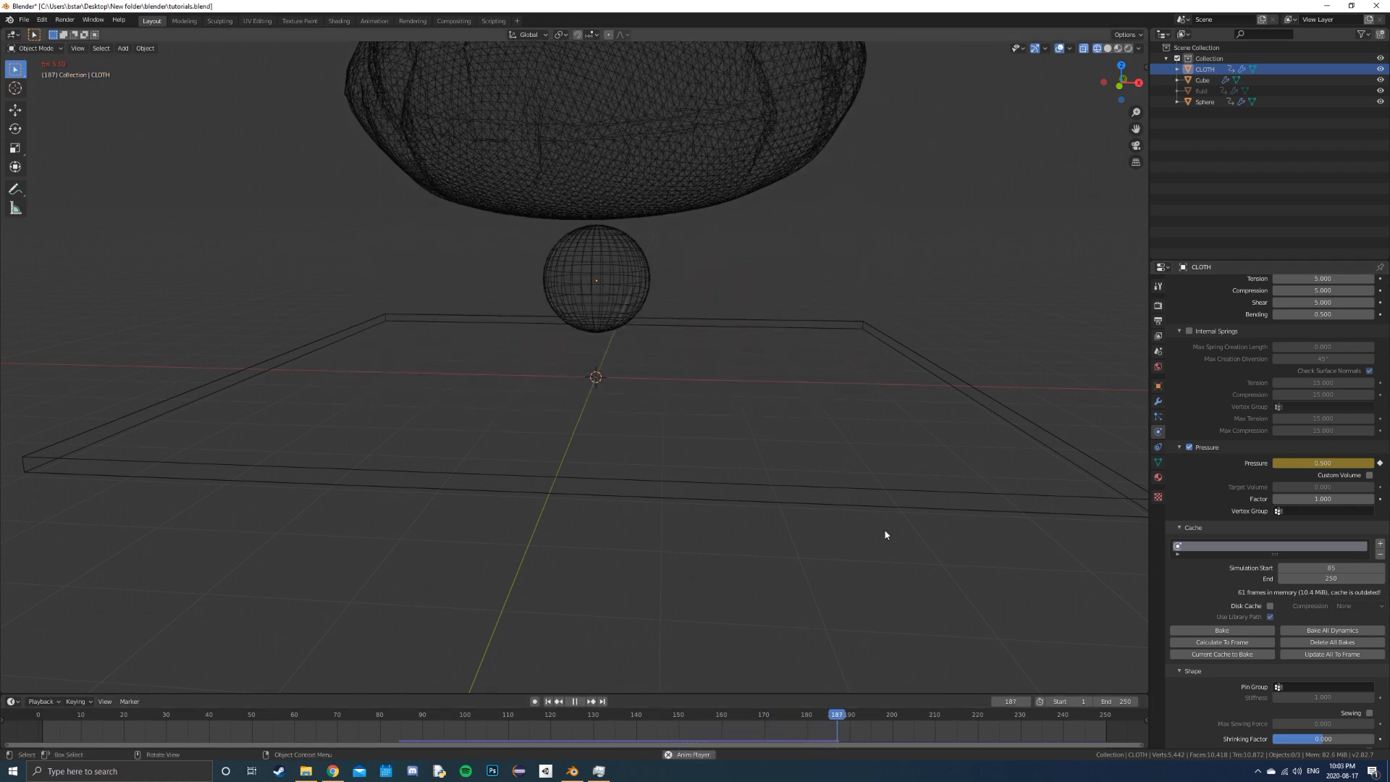
pyautogui.press('space')
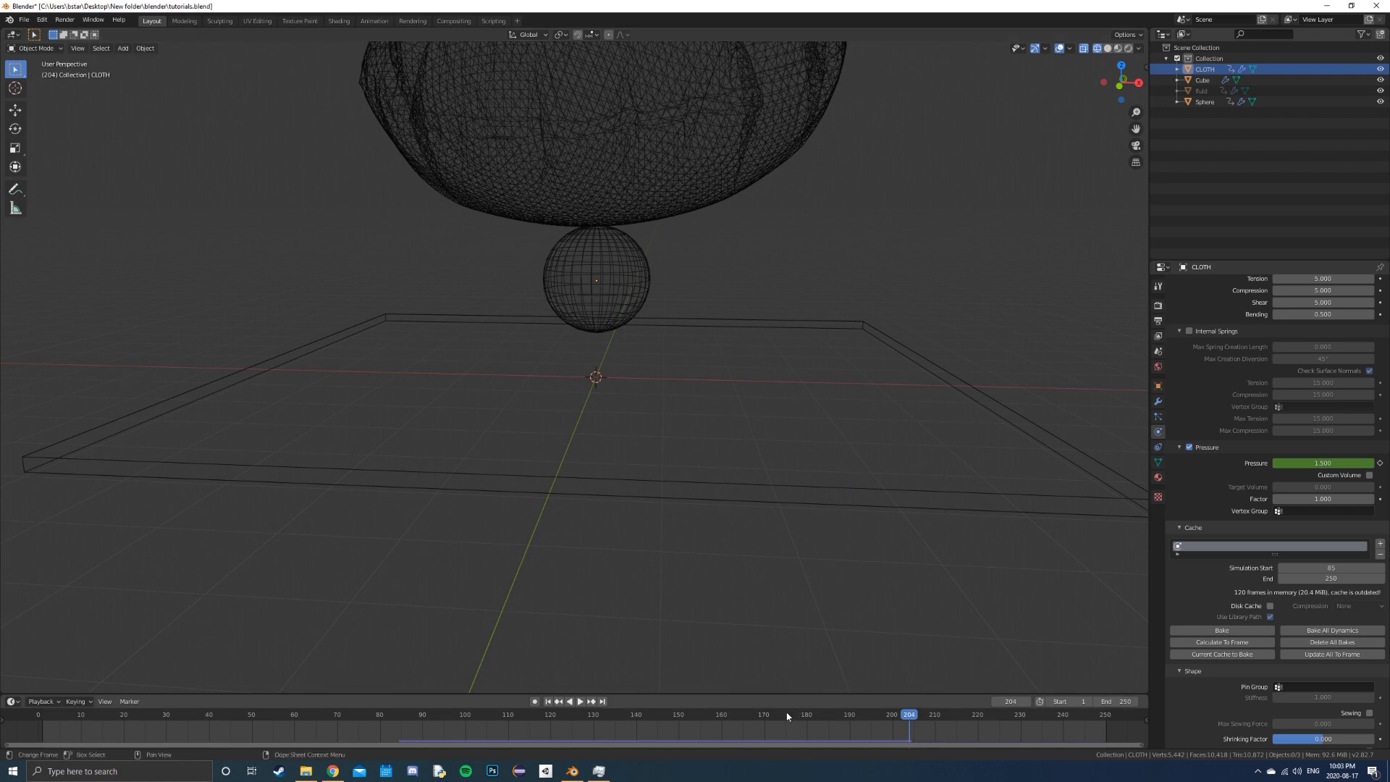
pyautogui.click(554, 716)
# Add a cube beside the cloth and scale it into a thin upright panel, narrow along X.
pyautogui.hotkey('shift', 'a')
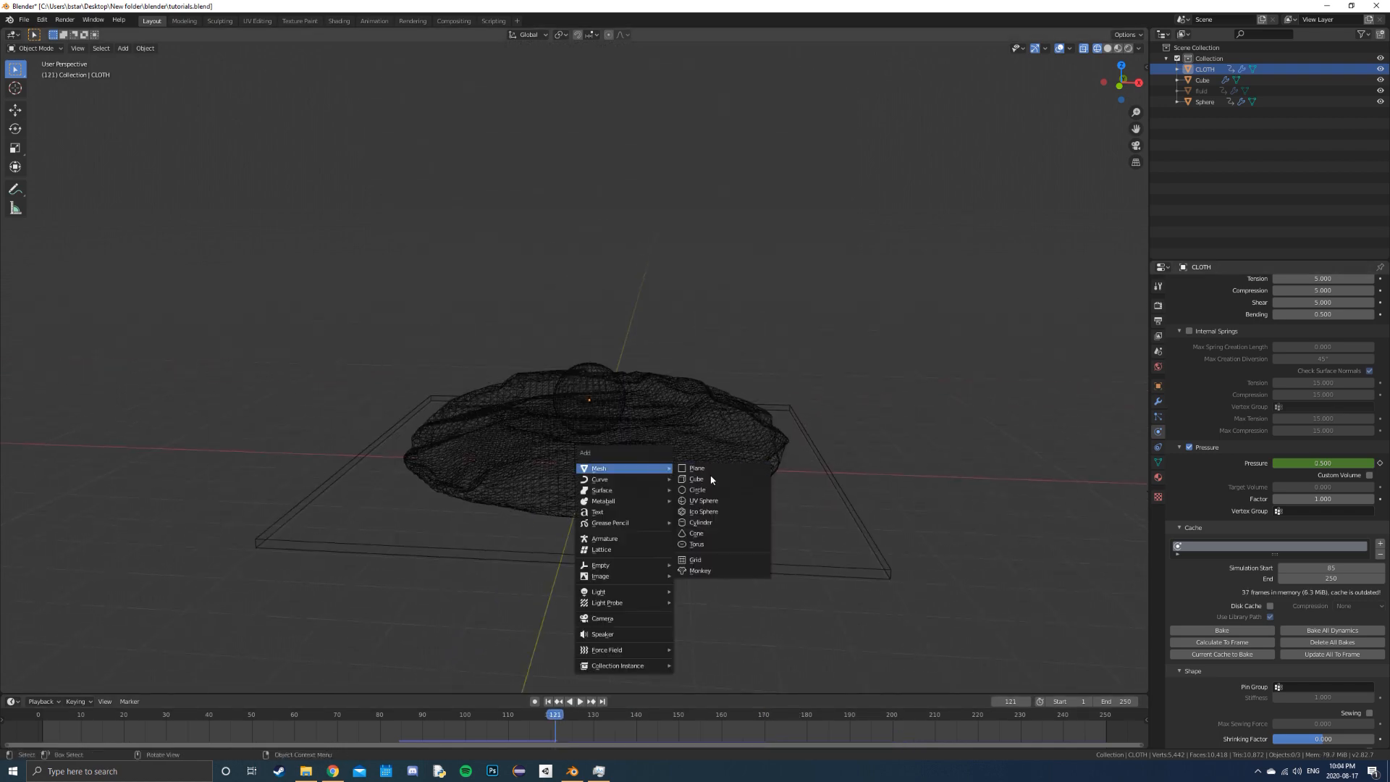
pyautogui.click(696, 479)
pyautogui.hotkey('ctrl', 's')
pyautogui.press('s')
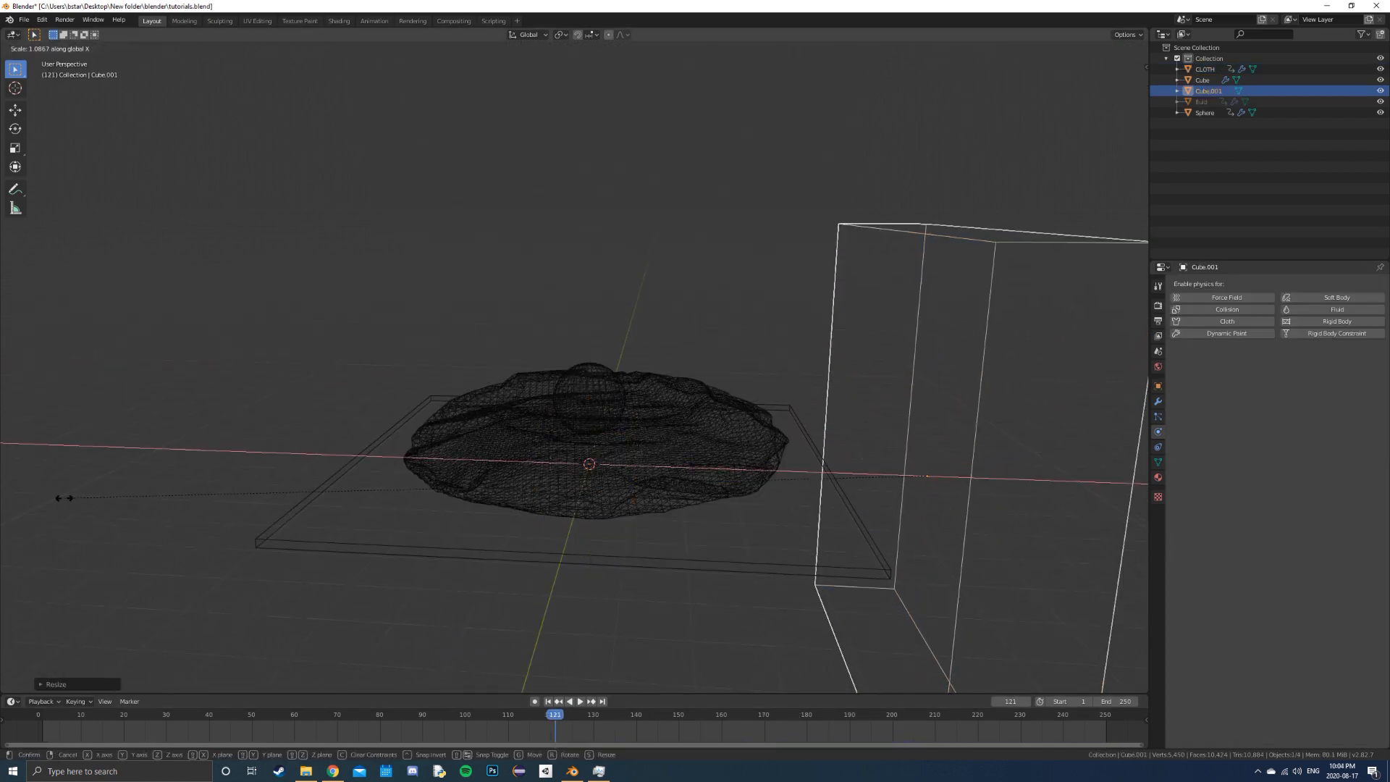
pyautogui.click(899, 229)
# Raise the upright panel along Z so it stands above the floor slab's level.
pyautogui.press('g')
pyautogui.press('z')
pyautogui.click(865, 318)
pyautogui.press('KP_3')
pyautogui.press('KP_1')
pyautogui.press('KP_3')
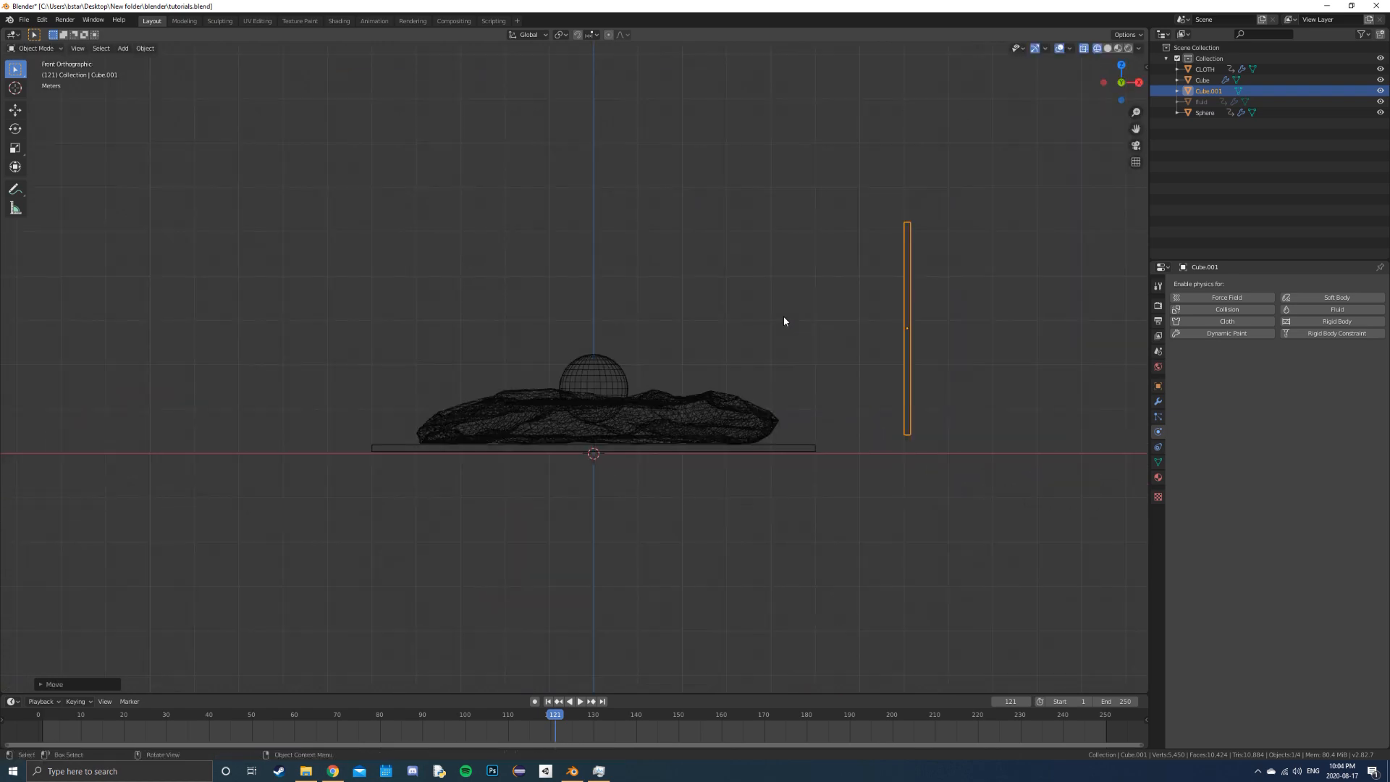
pyautogui.scroll(3, 783, 316)
pyautogui.press('g')
pyautogui.press('z')
pyautogui.click(826, 290)
# Play the simulation to frame 219 with CLOTH selected and examine the inflated cloth's height against the panel.
pyautogui.moveTo(663, 324); pyautogui.dragTo(863, 336, button='middle')
pyautogui.scroll(-4, 792, 450)
pyautogui.press('space')
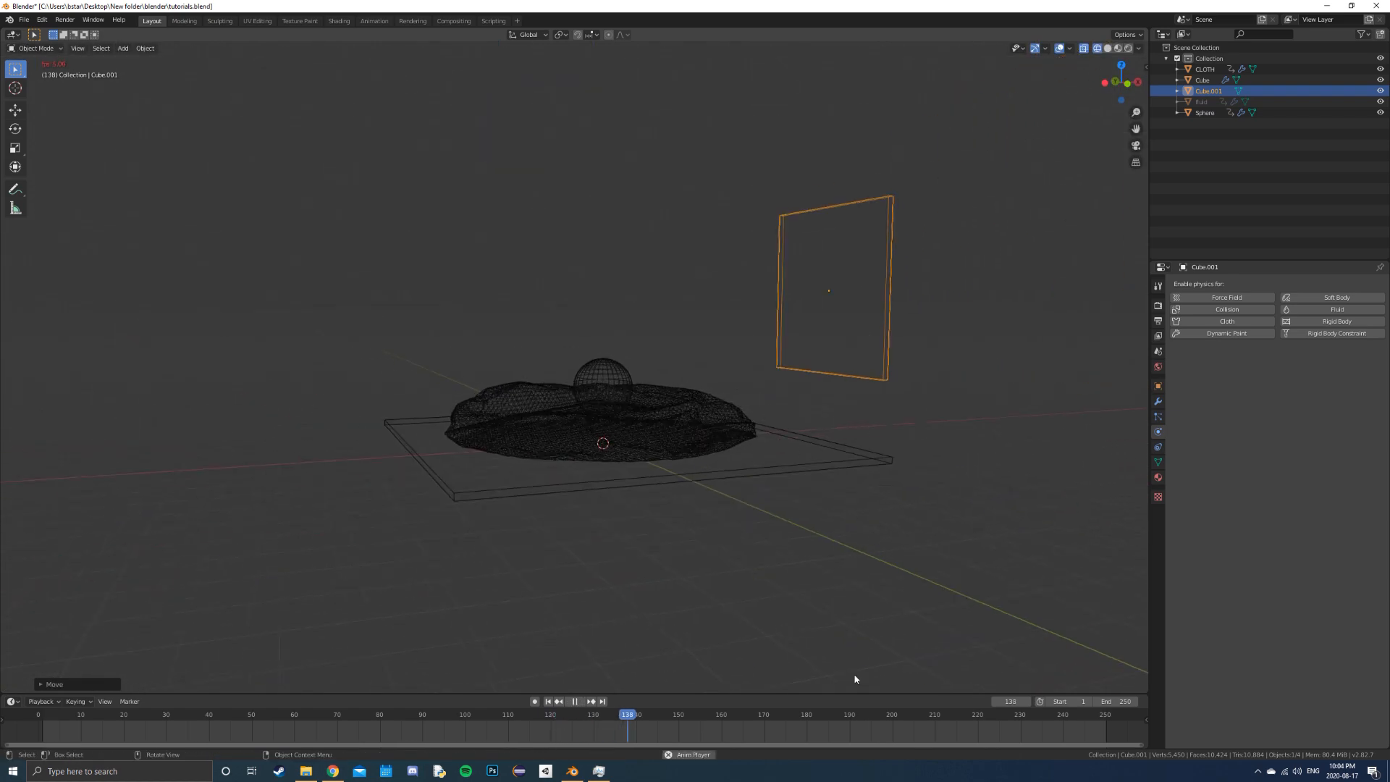
pyautogui.click(700, 419)
pyautogui.click(701, 419)
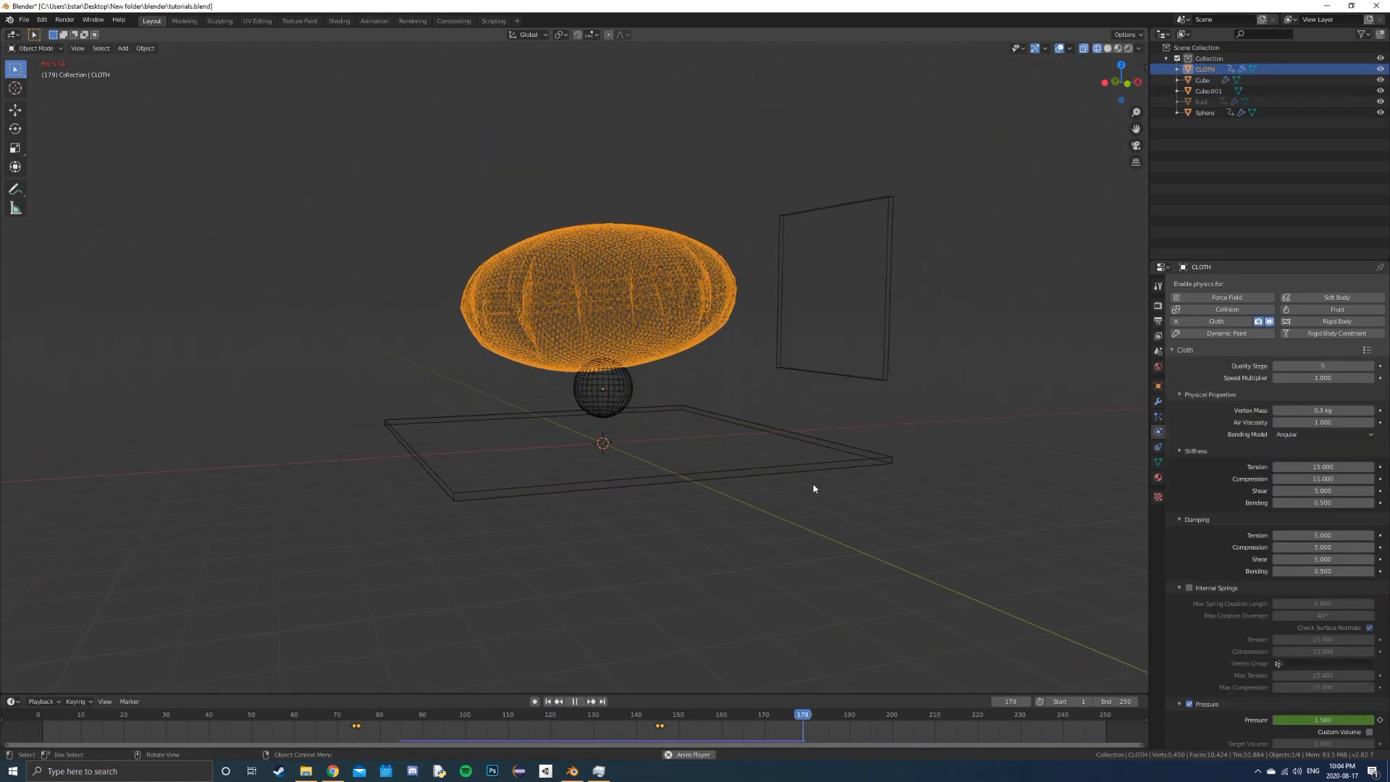
pyautogui.press('space')
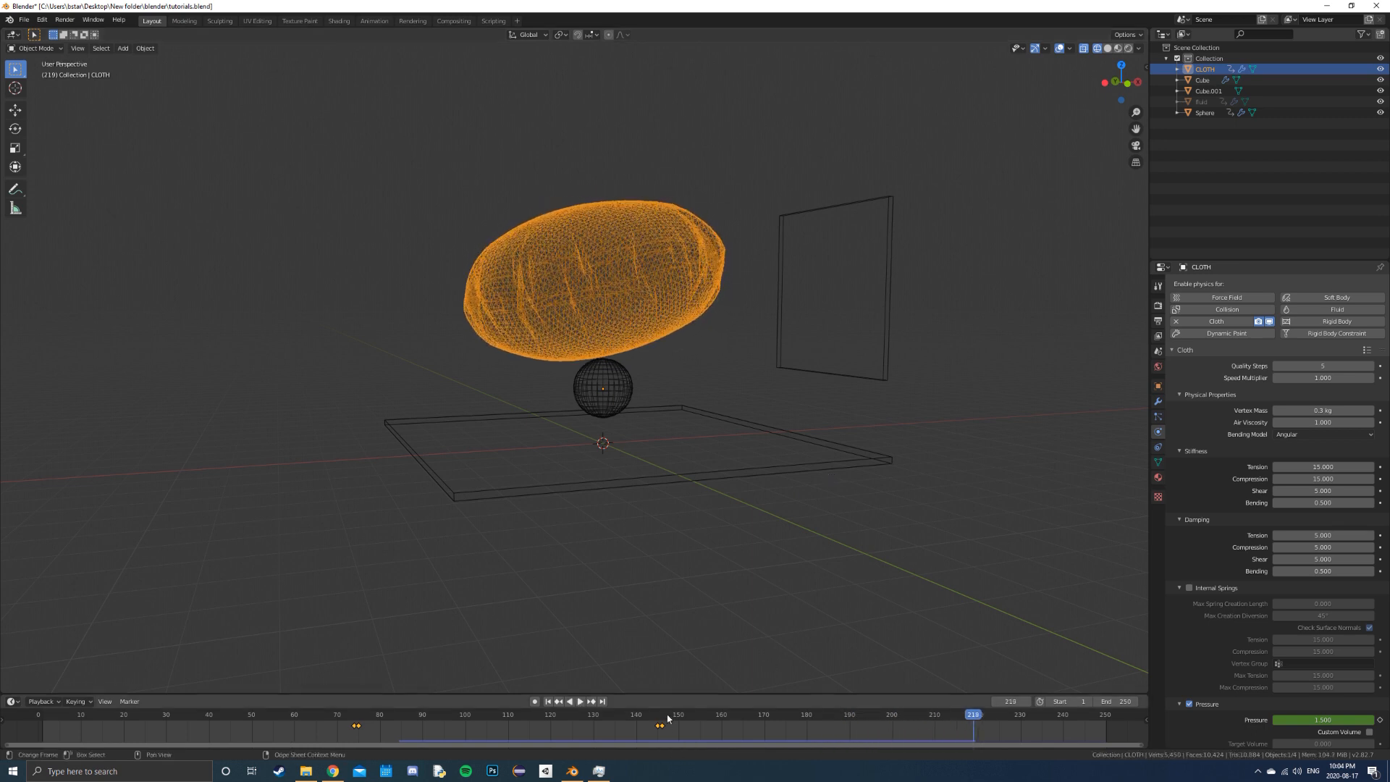
# Move the panel along X past the cloth to its opposite side and keyframe its location at frame 219.
pyautogui.click(889, 328)
pyautogui.press('g')
pyautogui.press('x')
pyautogui.click(502, 497)
pyautogui.press('i')
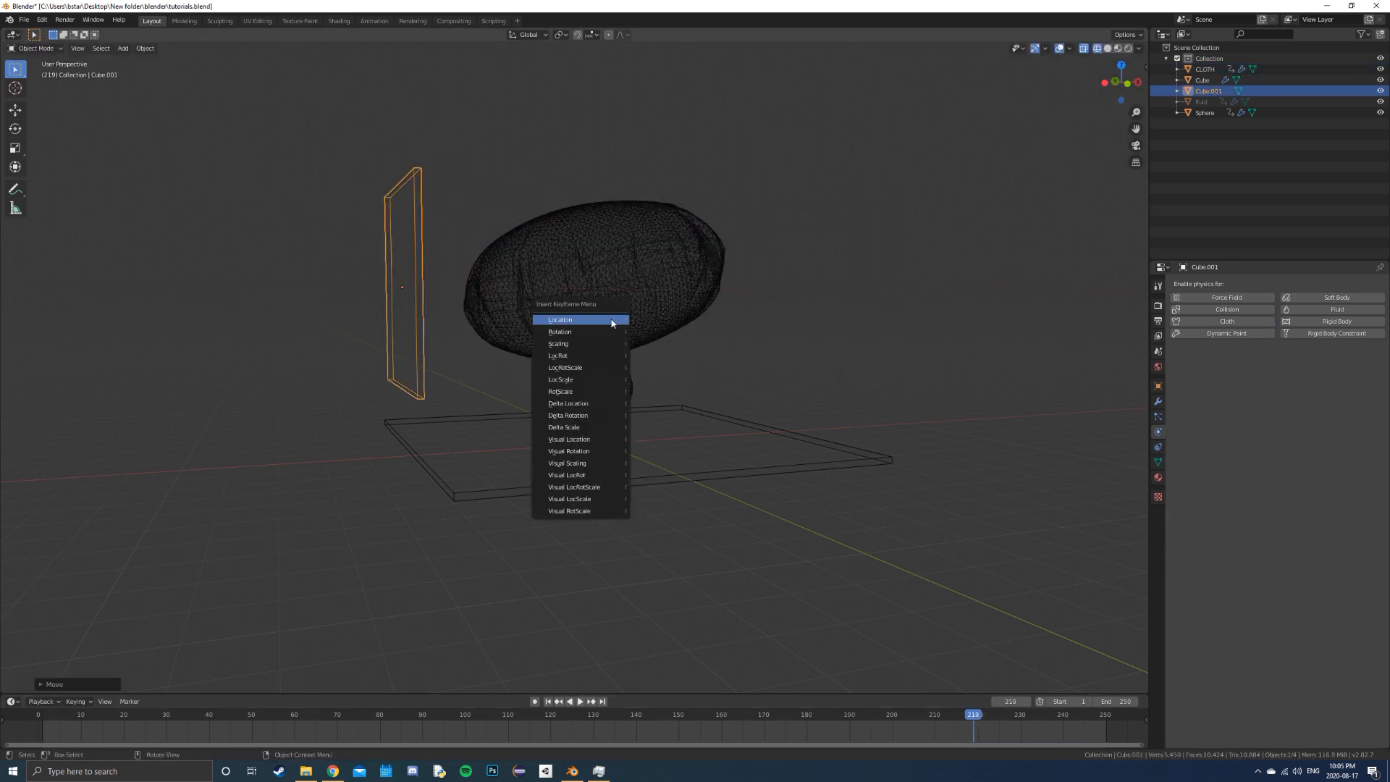
pyautogui.click(611, 319)
# At frame 156, move the panel back along X to its original side, keyframe its location, and play the animation.
pyautogui.moveTo(743, 715); pyautogui.dragTo(704, 715)
pyautogui.press('g')
pyautogui.press('x')
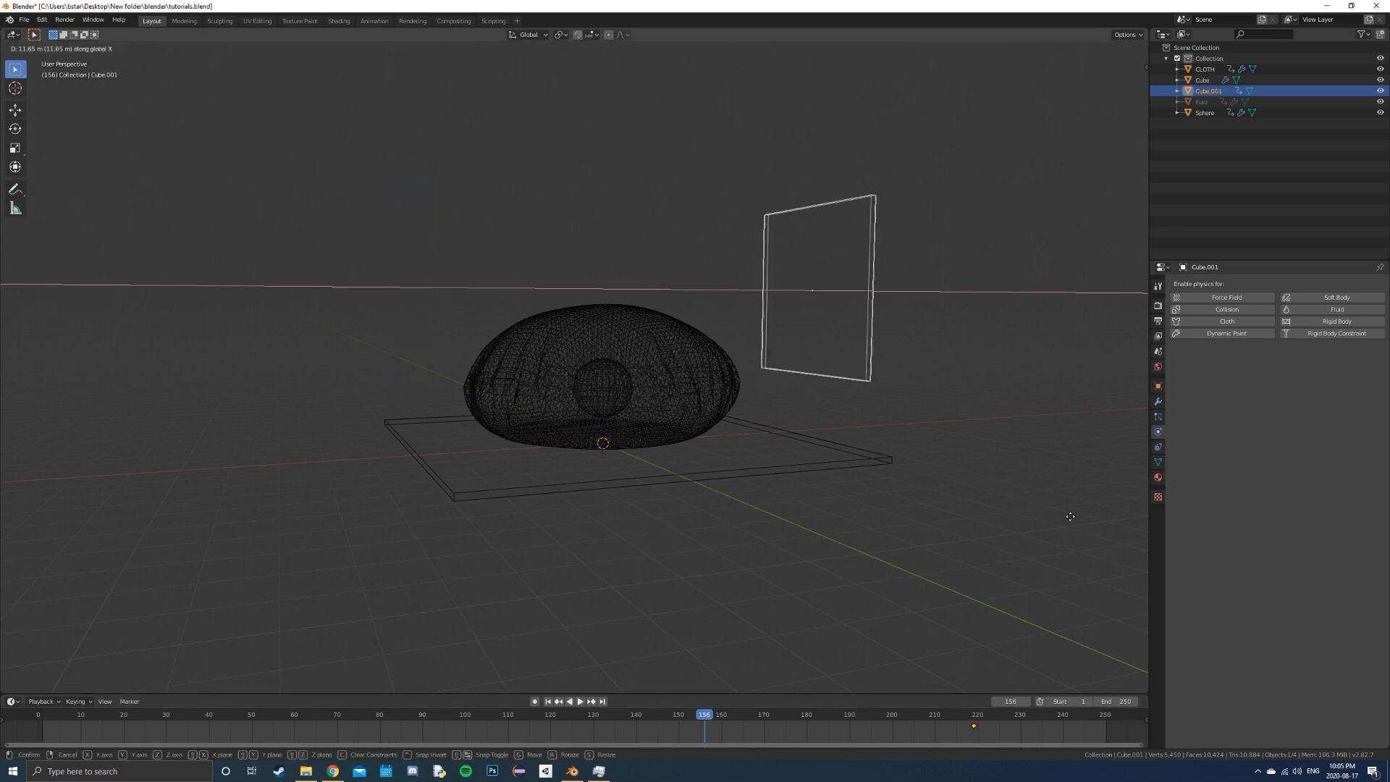
pyautogui.click(881, 314)
pyautogui.press('i')
pyautogui.click(881, 315)
pyautogui.press('space')
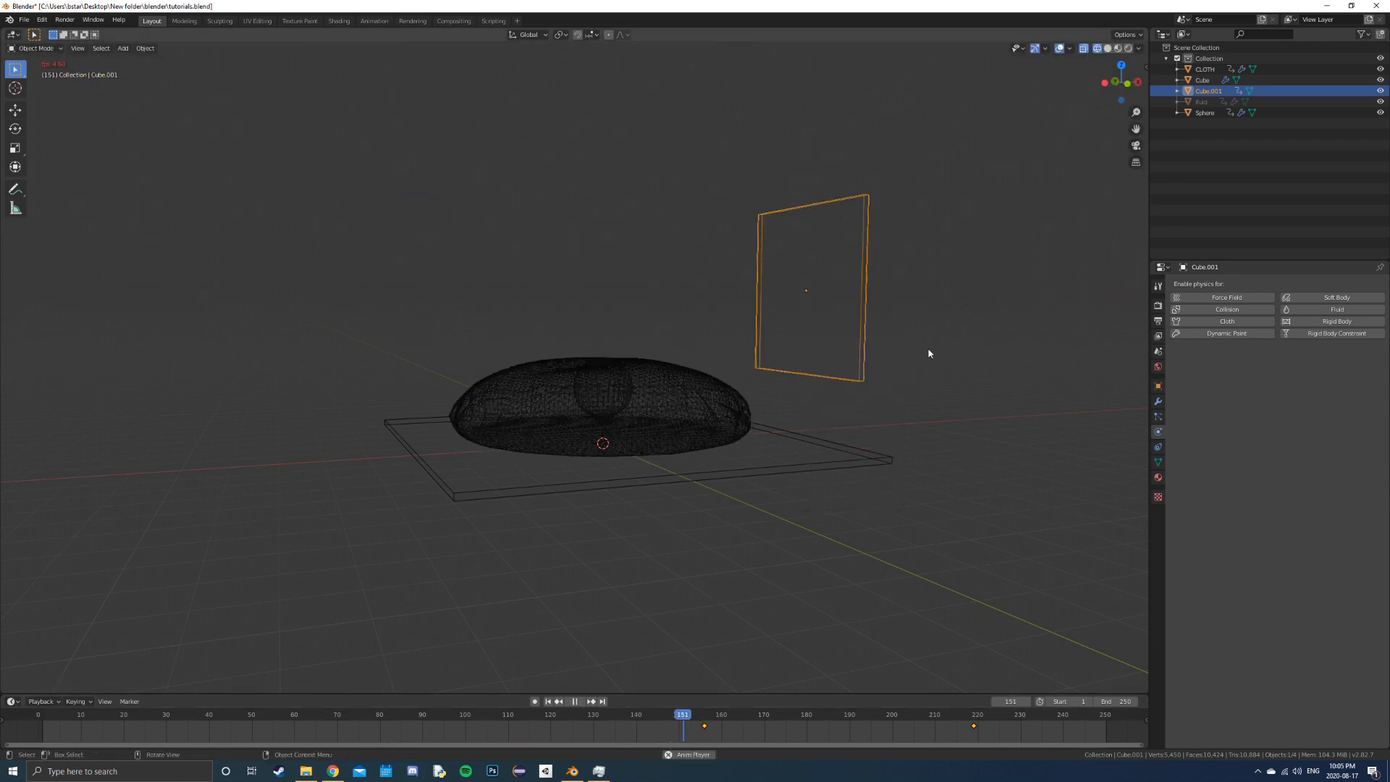
# Stop playback, return to frame 148 and enable Collision physics on the upright panel.
pyautogui.moveTo(859, 383); pyautogui.dragTo(816, 387, button='middle')
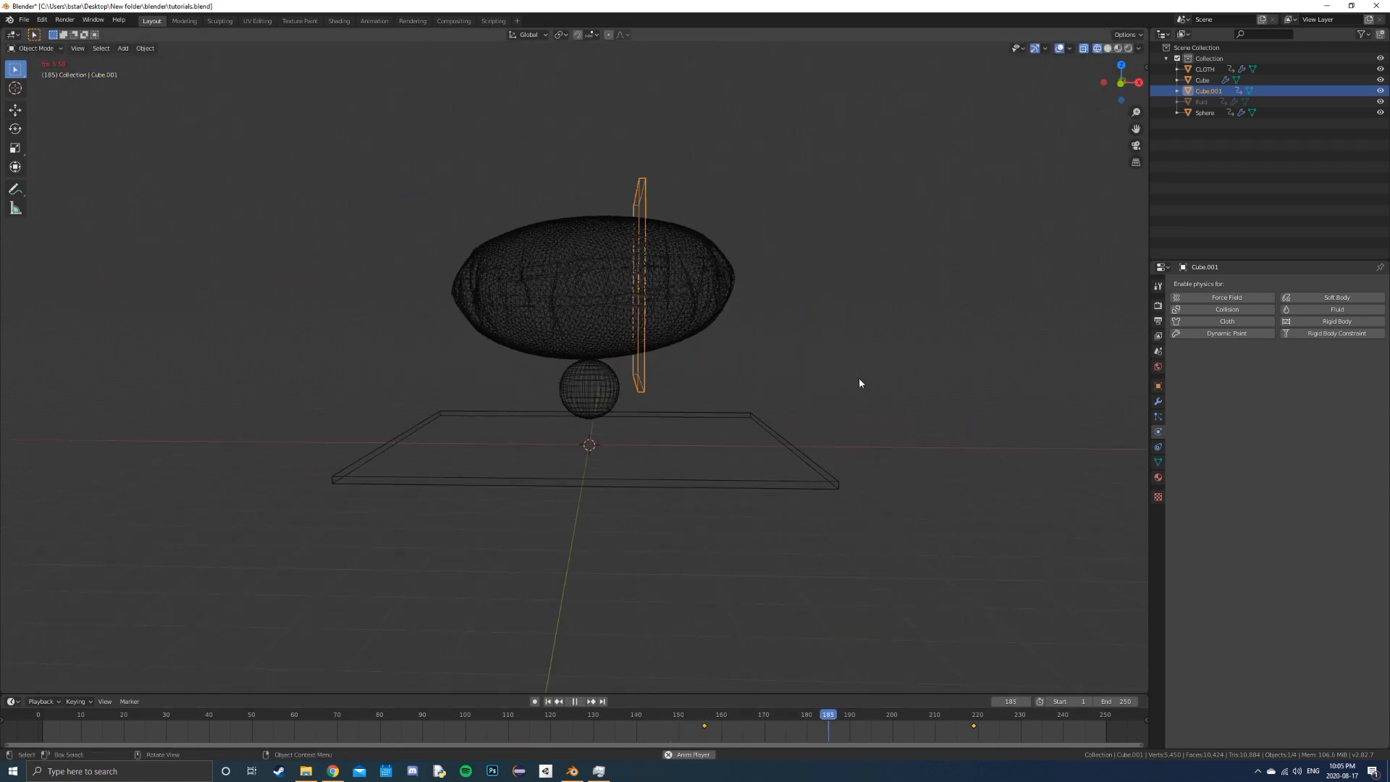
pyautogui.press('space')
pyautogui.click(670, 719)
pyautogui.click(1227, 309)
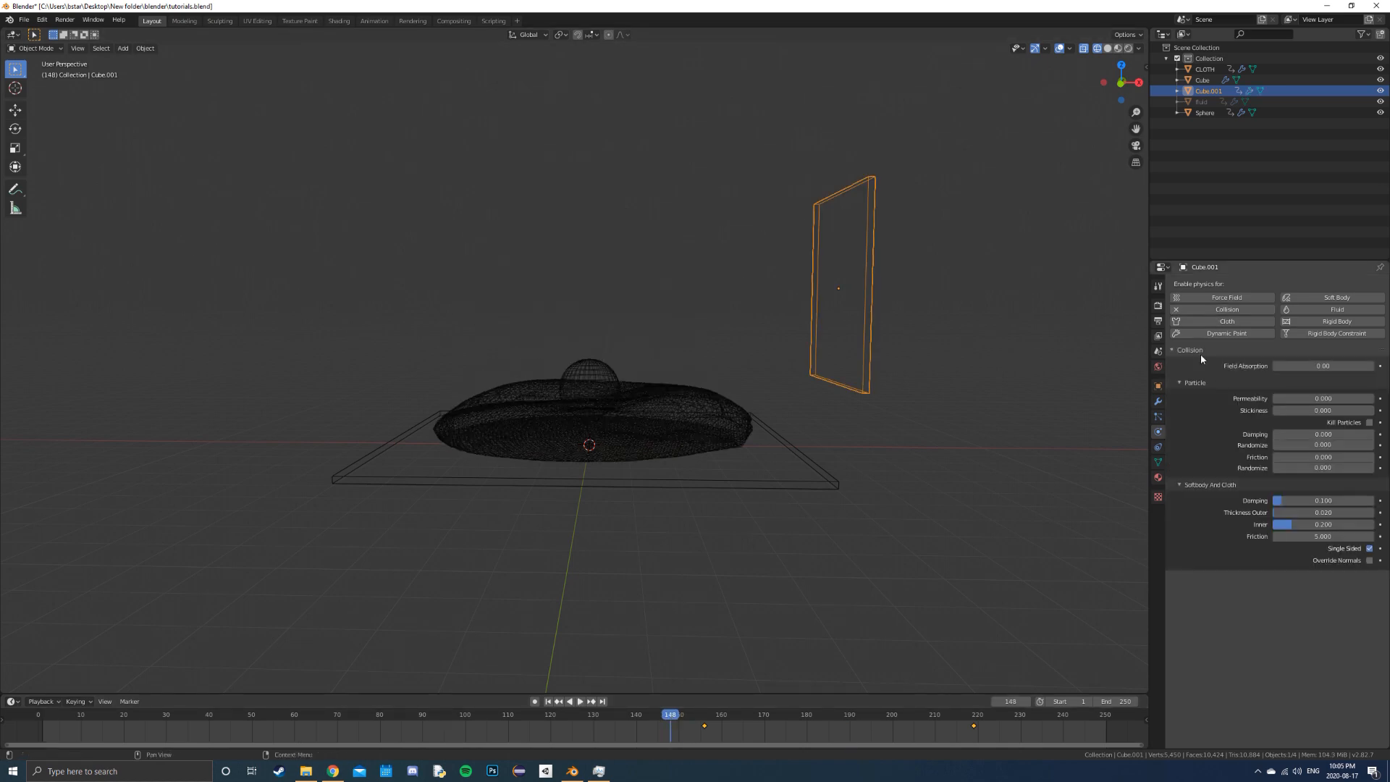
# Play the simulation from frame 148 and examine how the panel strikes the inflated cloth.
pyautogui.press('space')
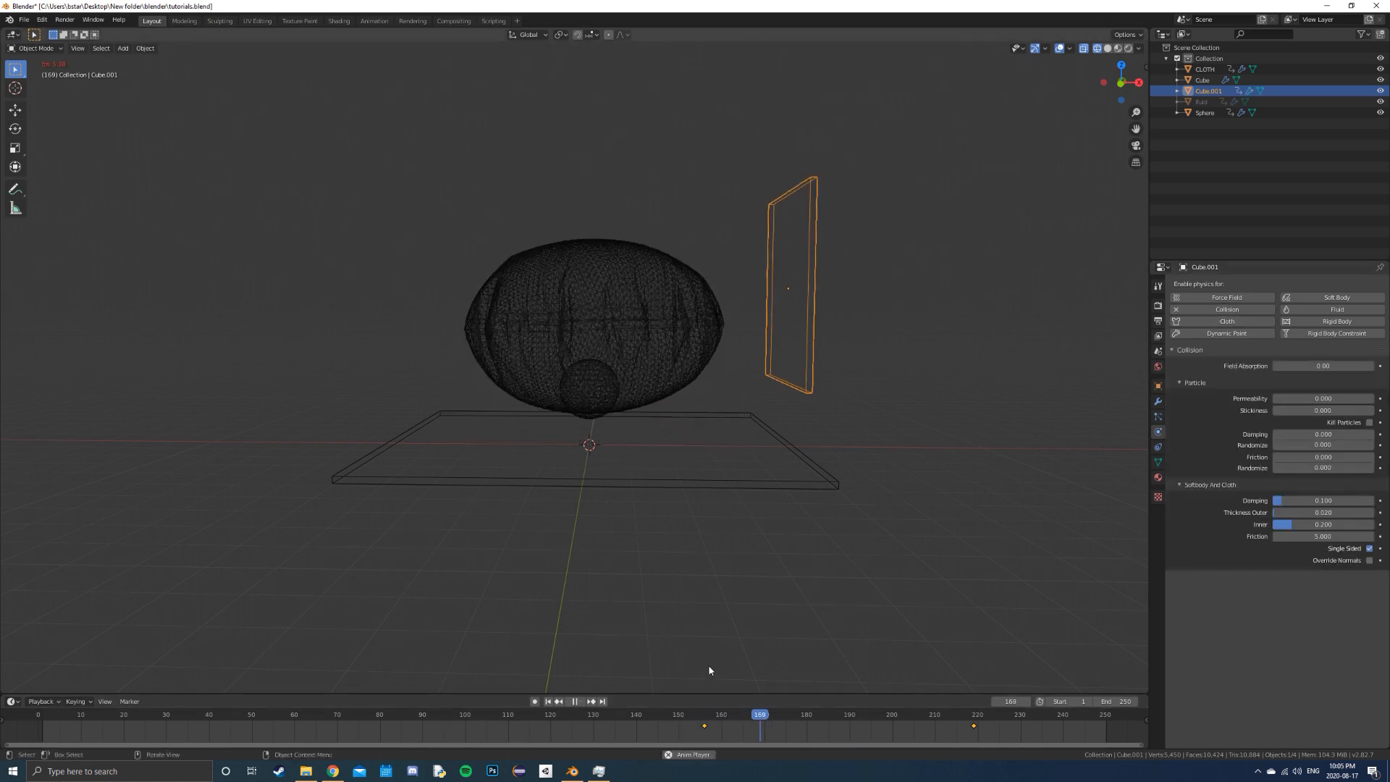
pyautogui.press('space')
pyautogui.moveTo(708, 661); pyautogui.dragTo(710, 293, button='middle')
pyautogui.press('space')
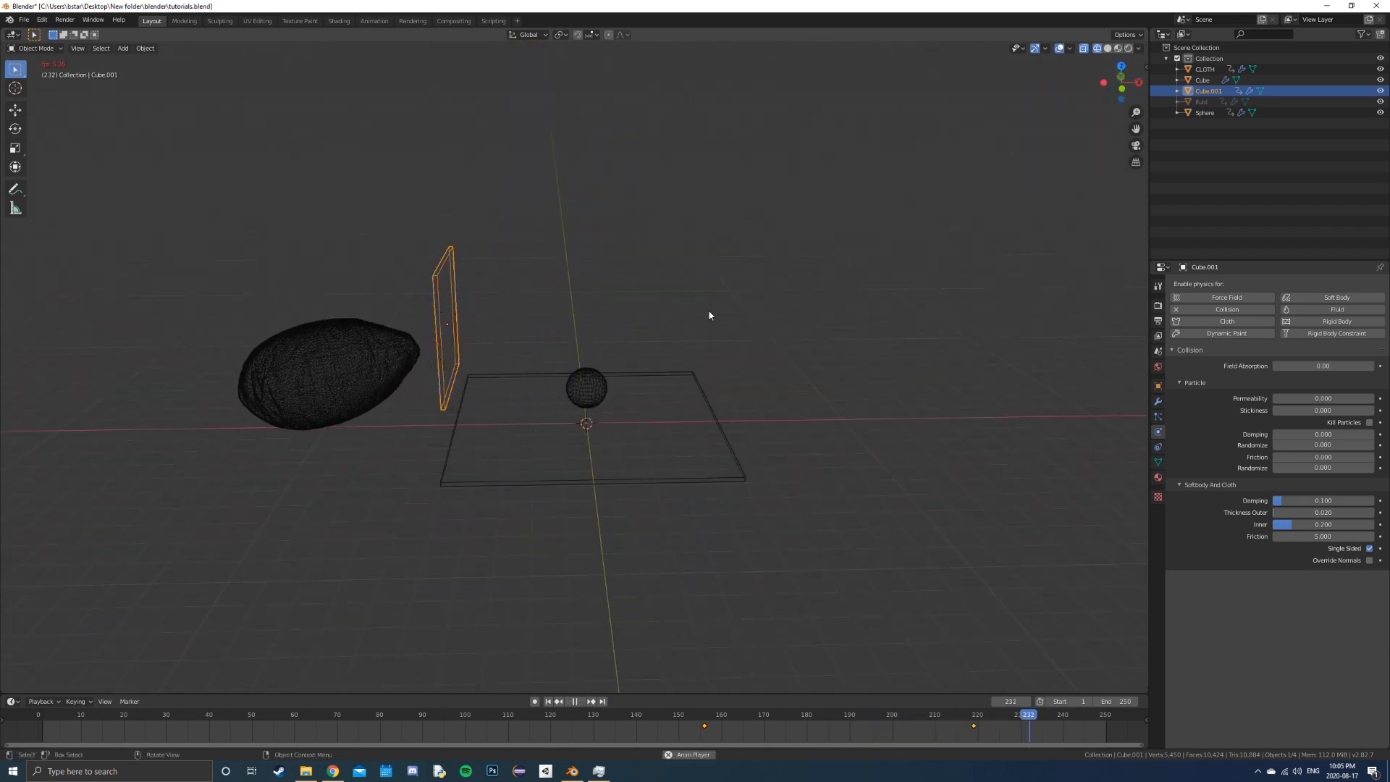
pyautogui.press('space')
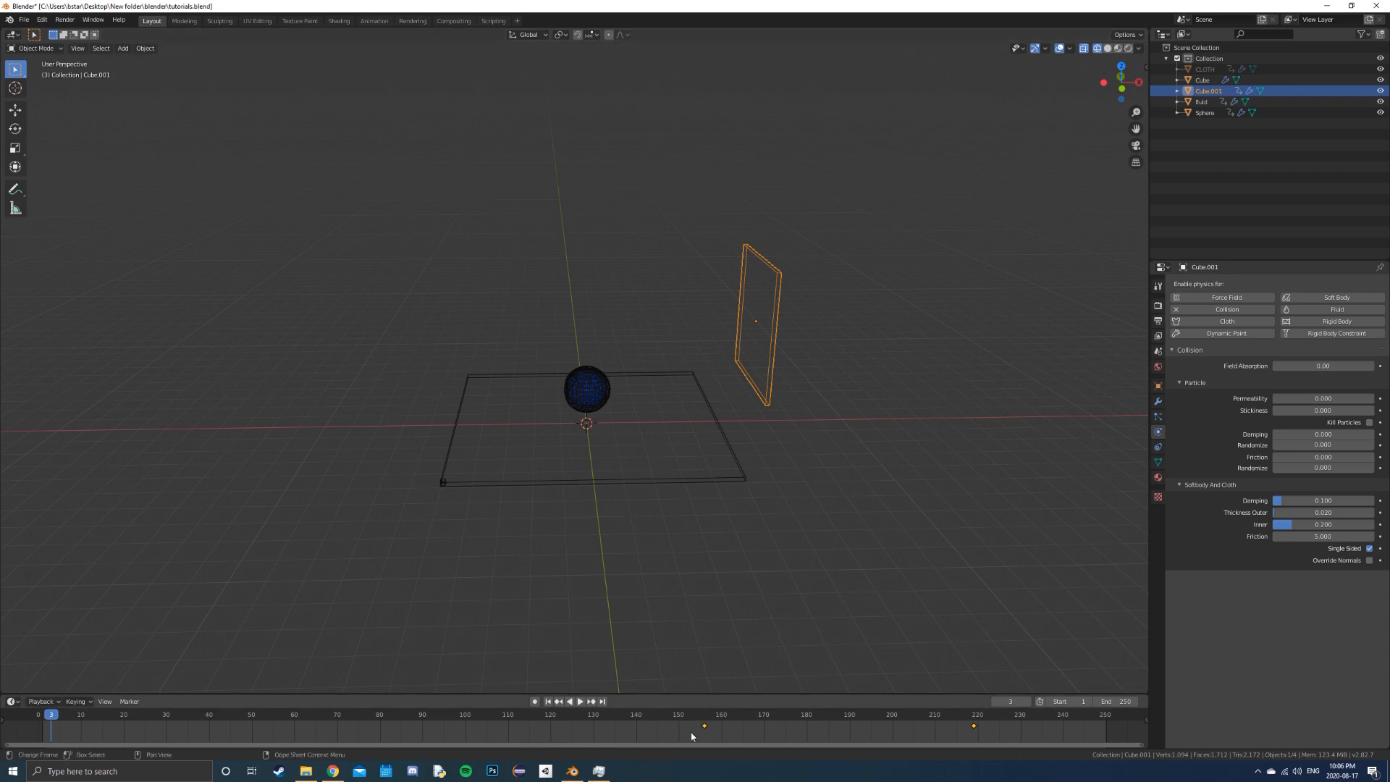
# Select the CLOTH object at frame 138, find its physics cache settings and bake the simulation.
pyautogui.press('space')
pyautogui.moveTo(1104, 718); pyautogui.dragTo(627, 718)
pyautogui.click(521, 434)
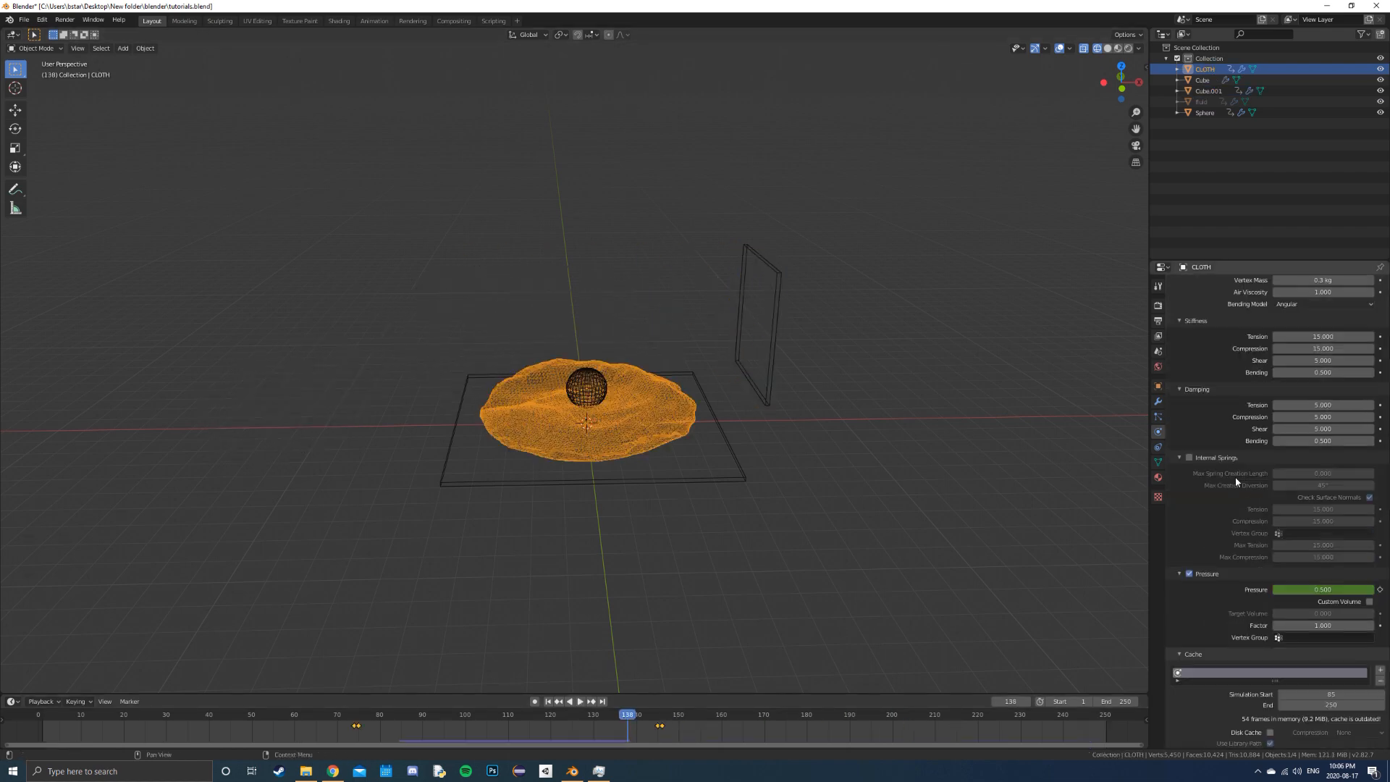
pyautogui.scroll(-10, 1267, 507)
pyautogui.scroll(3, 1188, 408)
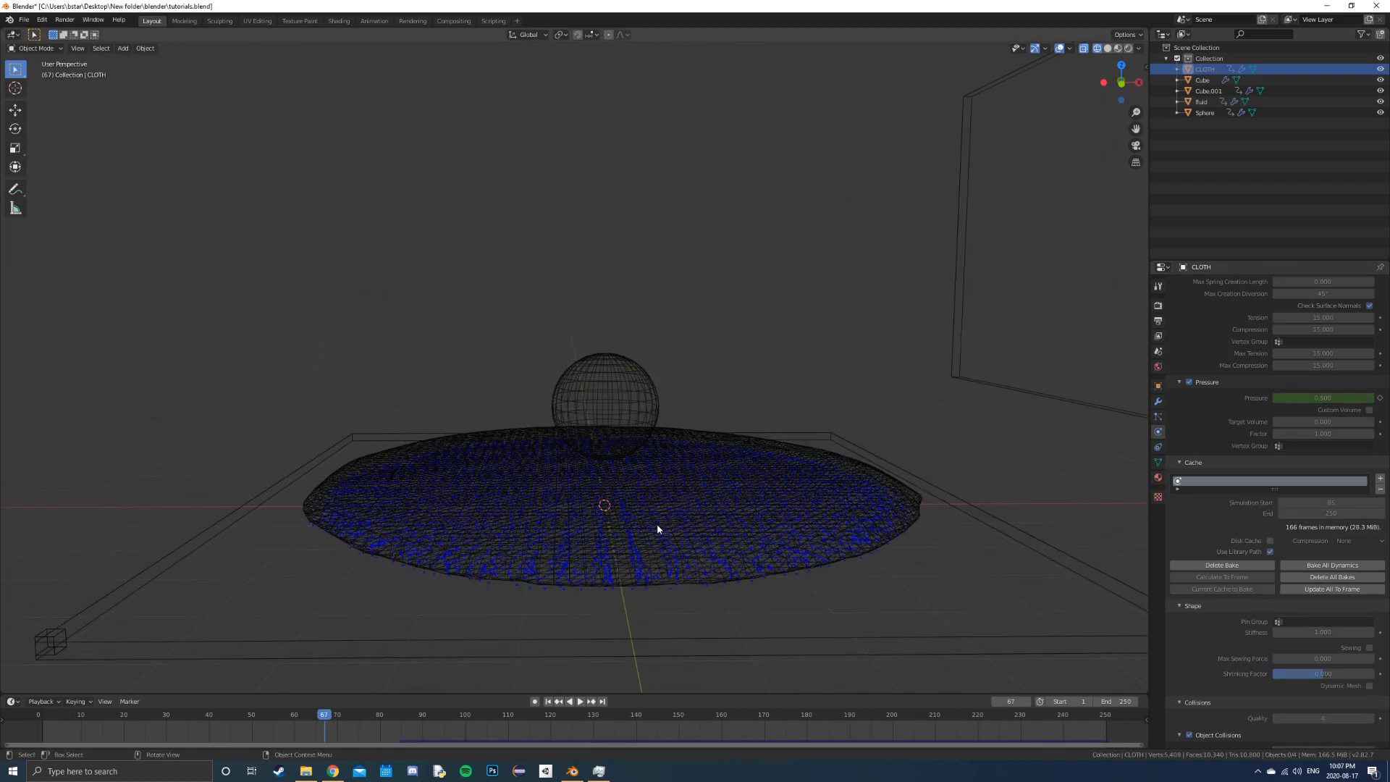
# Hide the Sphere object in the viewport and in renders, and check the frames around the fluid-to-cloth switch.
pyautogui.click(605, 391)
pyautogui.click(1158, 386)
pyautogui.click(1222, 520)
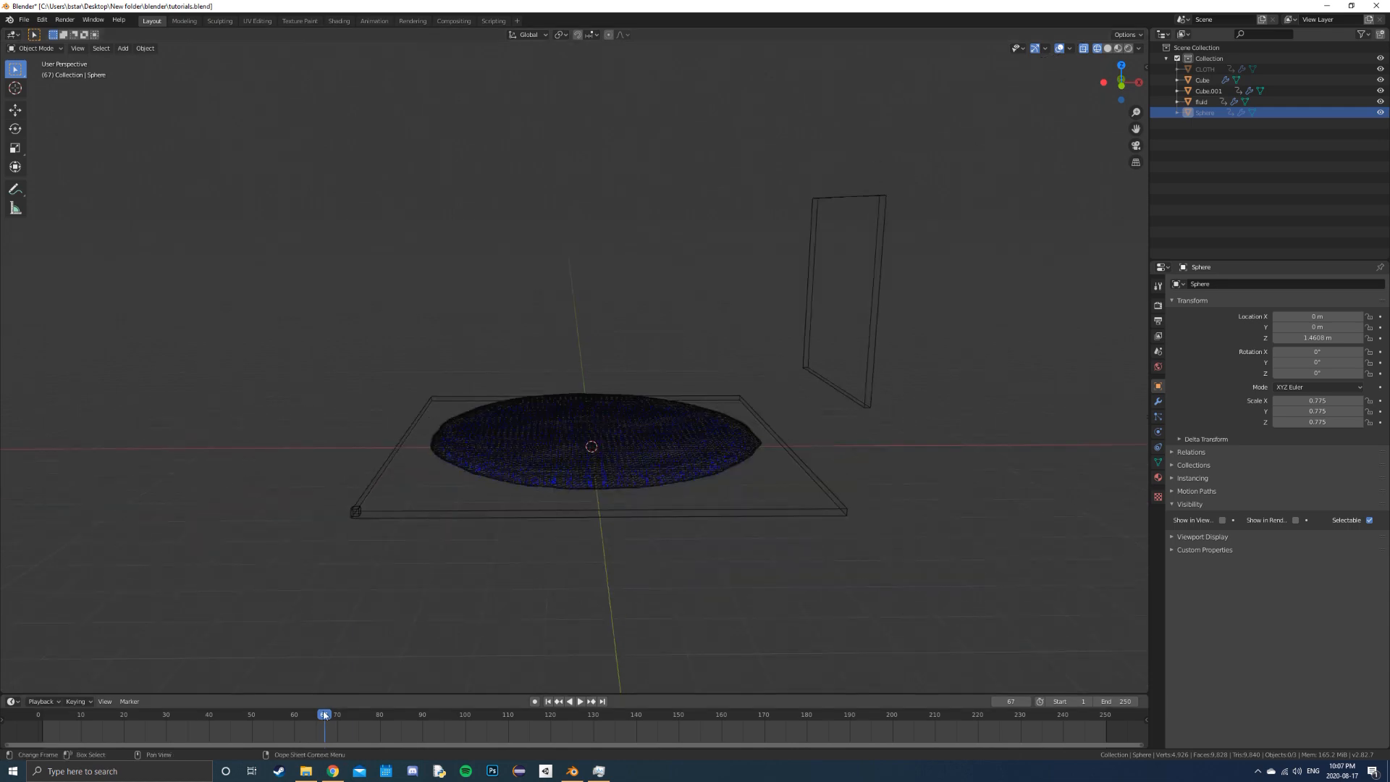
pyautogui.moveTo(369, 716); pyautogui.dragTo(350, 694)
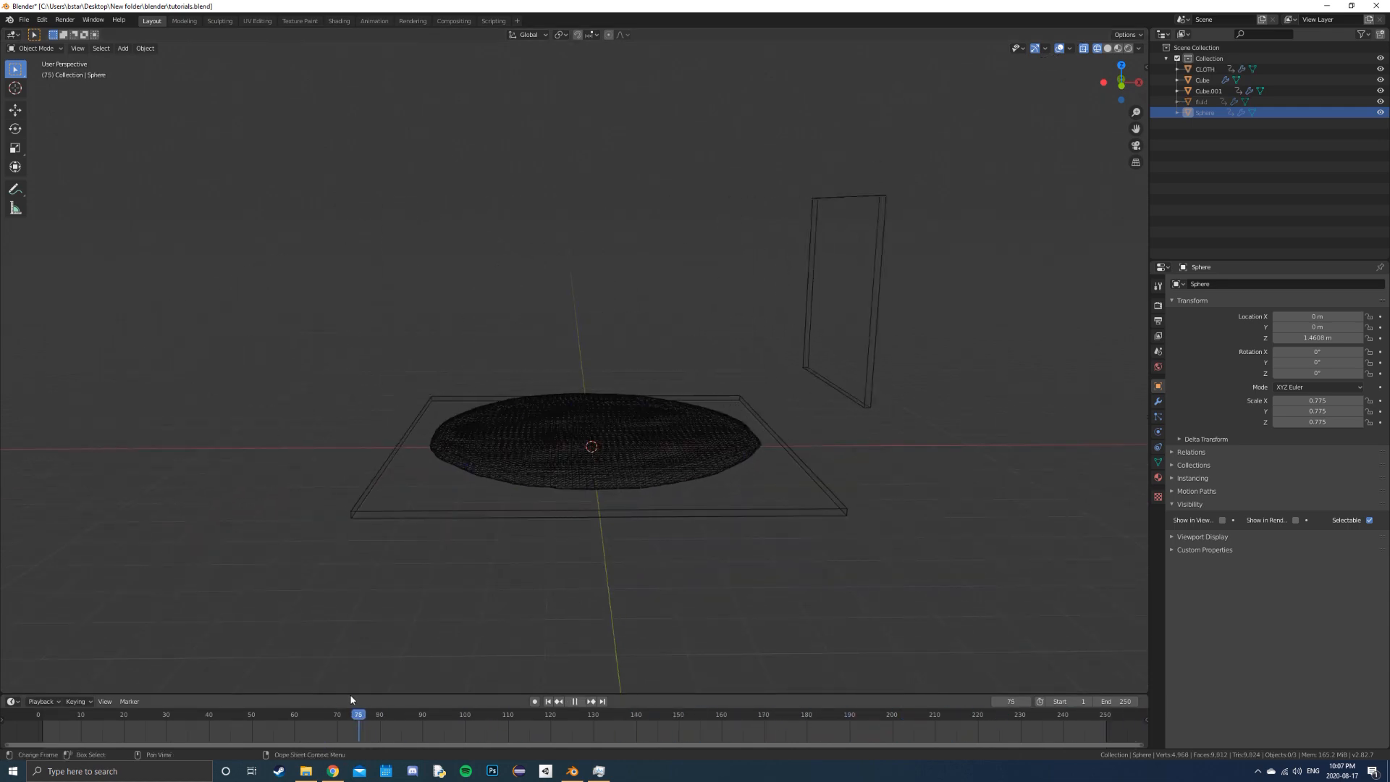
# Select the fluid object and switch the viewport to Rendered shading.
pyautogui.click(714, 435)
pyautogui.click(1116, 48)
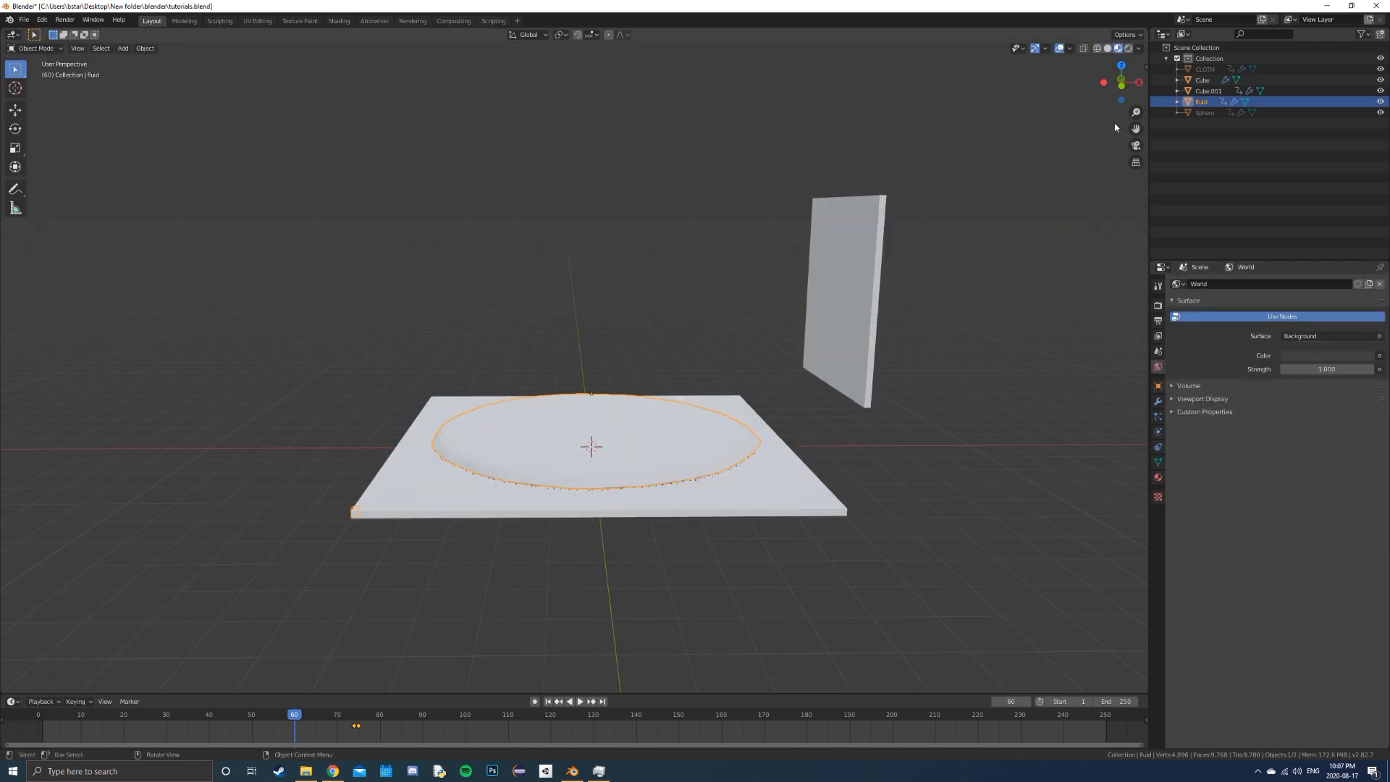
pyautogui.click(1139, 48)
pyautogui.click(1129, 48)
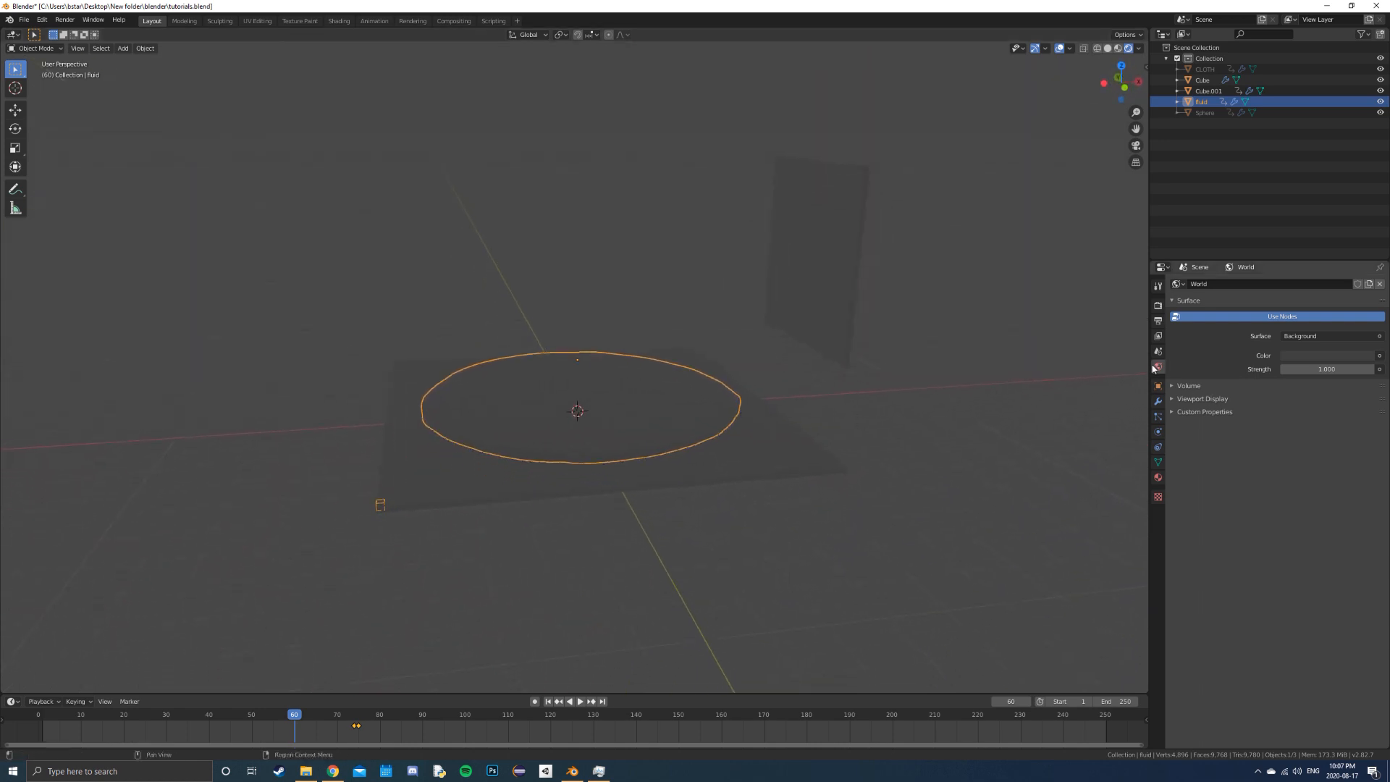
# Set the world background colour to an Environment Texture using venice_sunset_4k.hdr from the HDRI folder.
pyautogui.click(1378, 356)
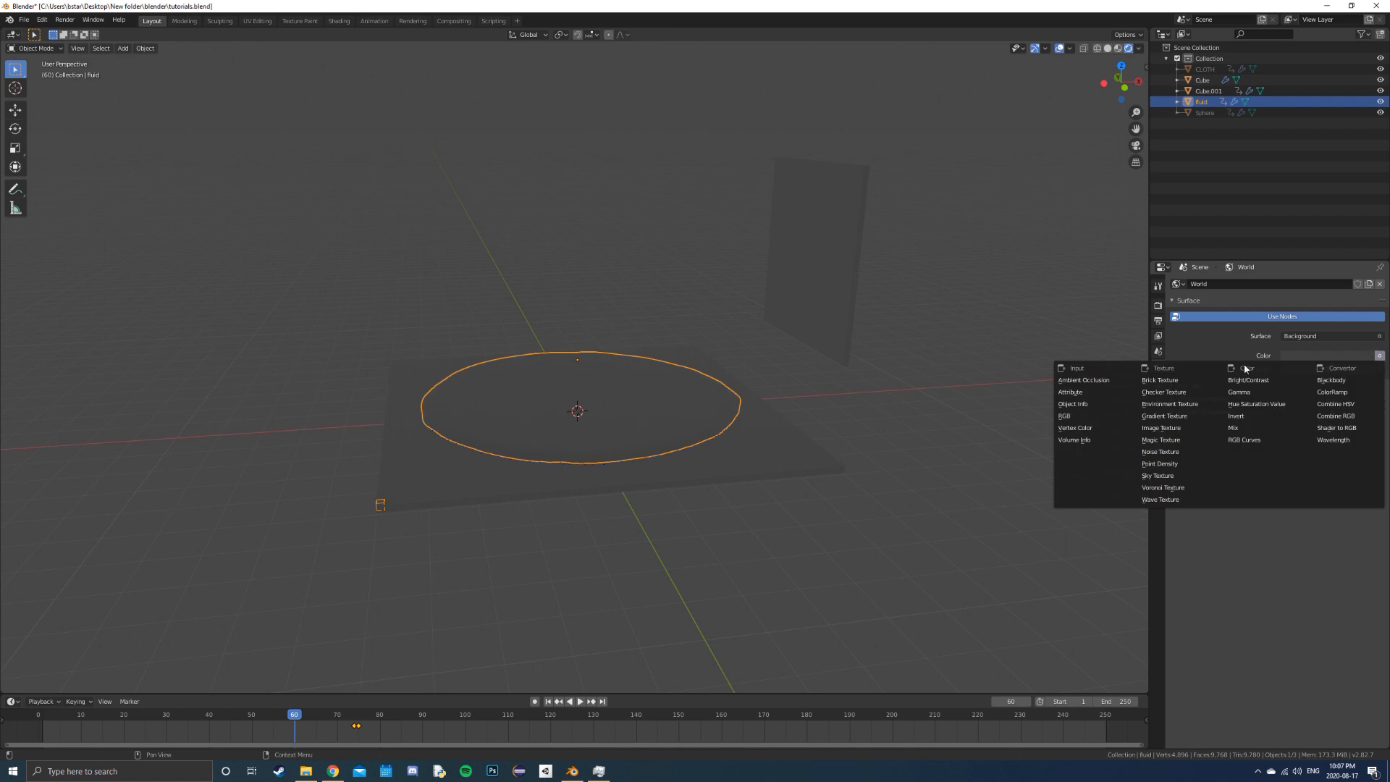
pyautogui.click(1180, 407)
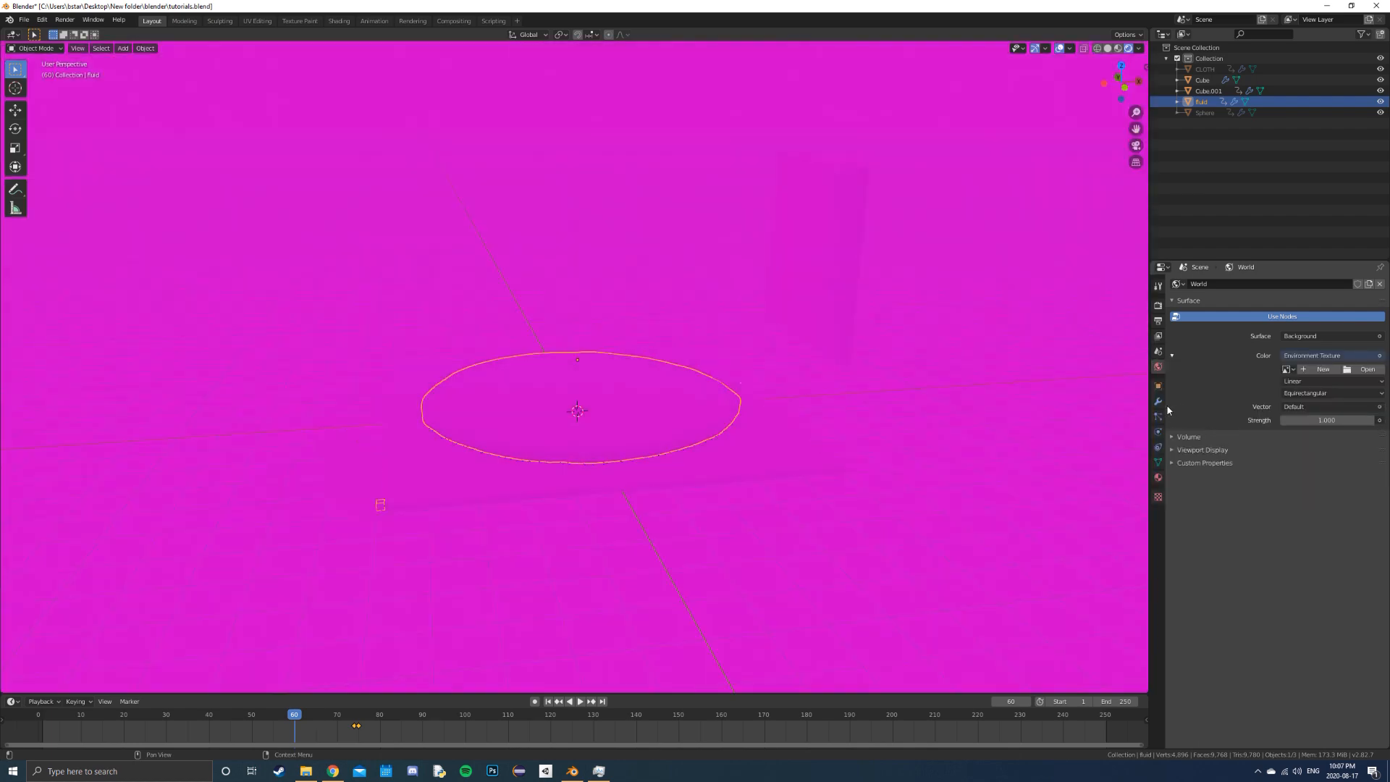
pyautogui.click(1375, 372)
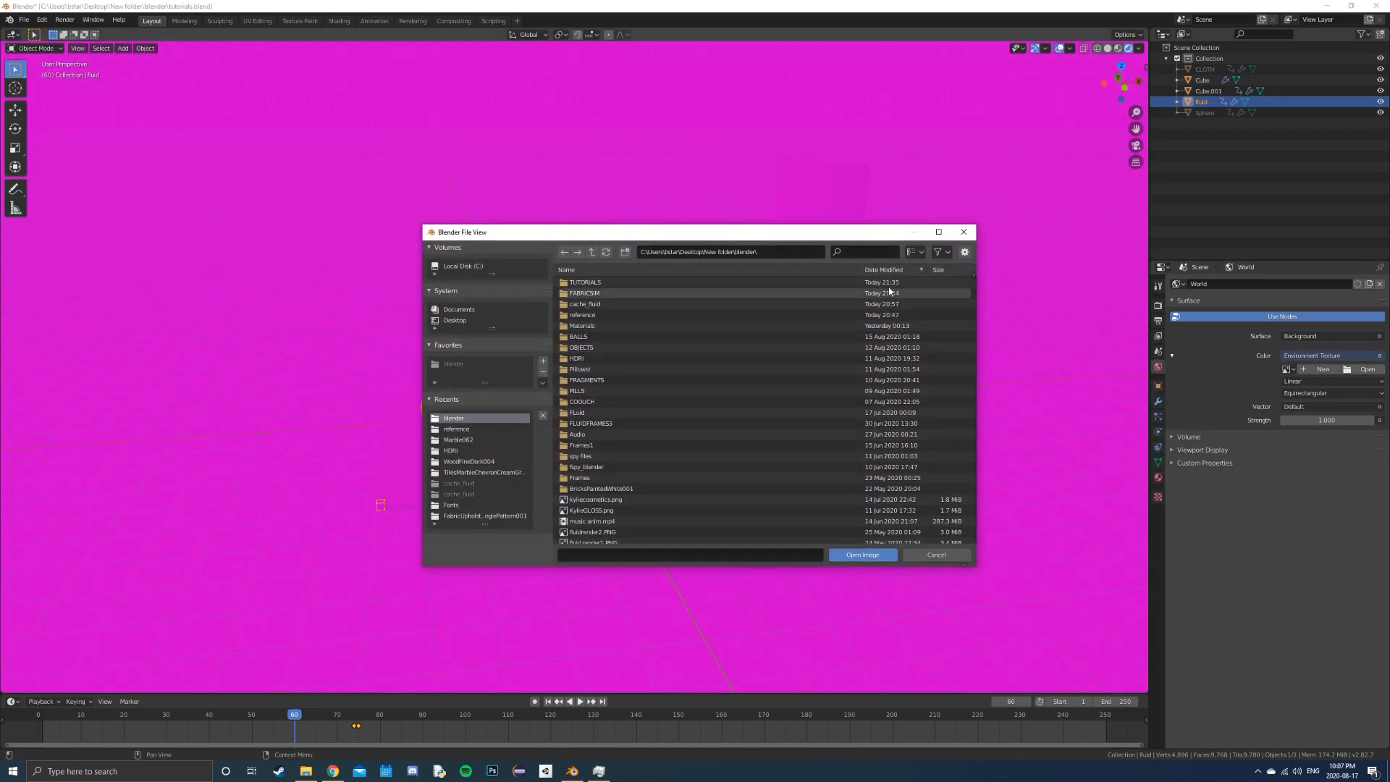
pyautogui.doubleClick(592, 358)
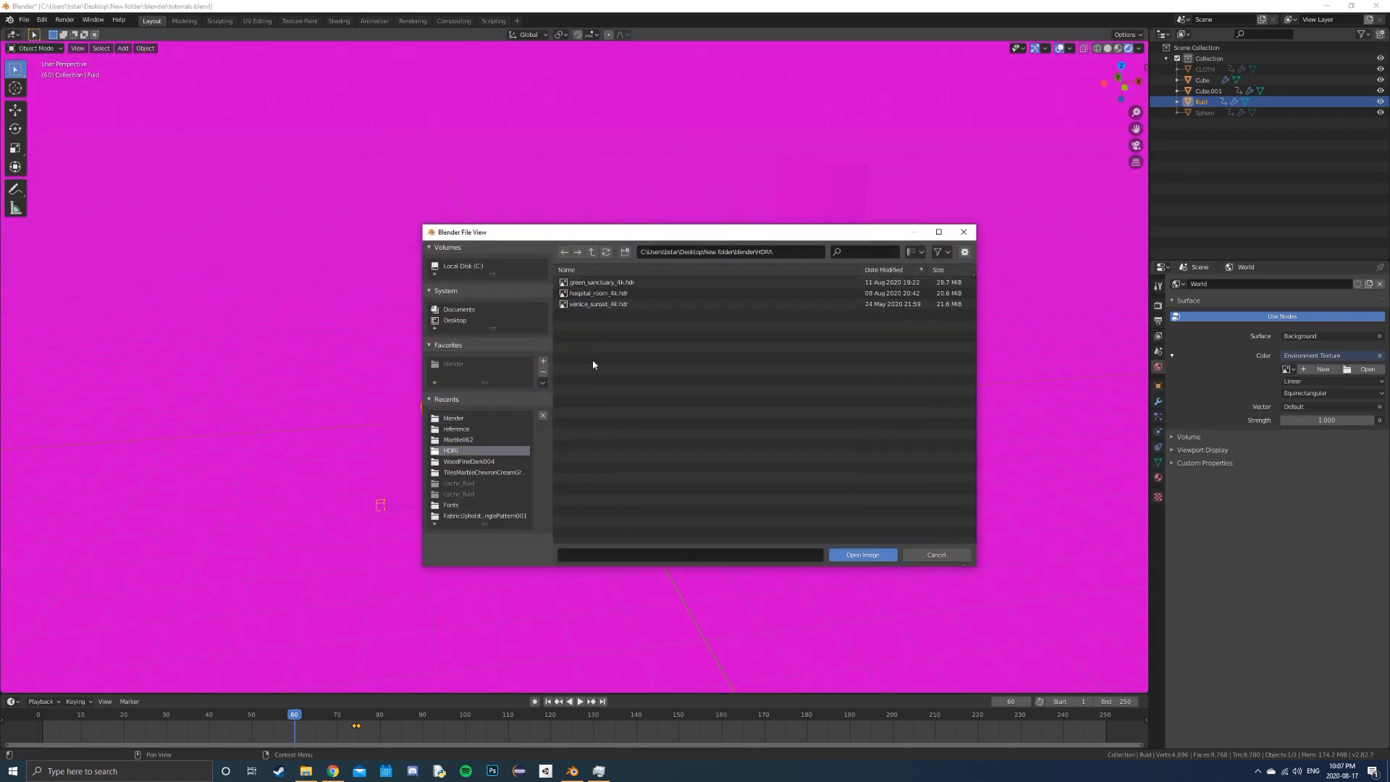
pyautogui.doubleClick(601, 304)
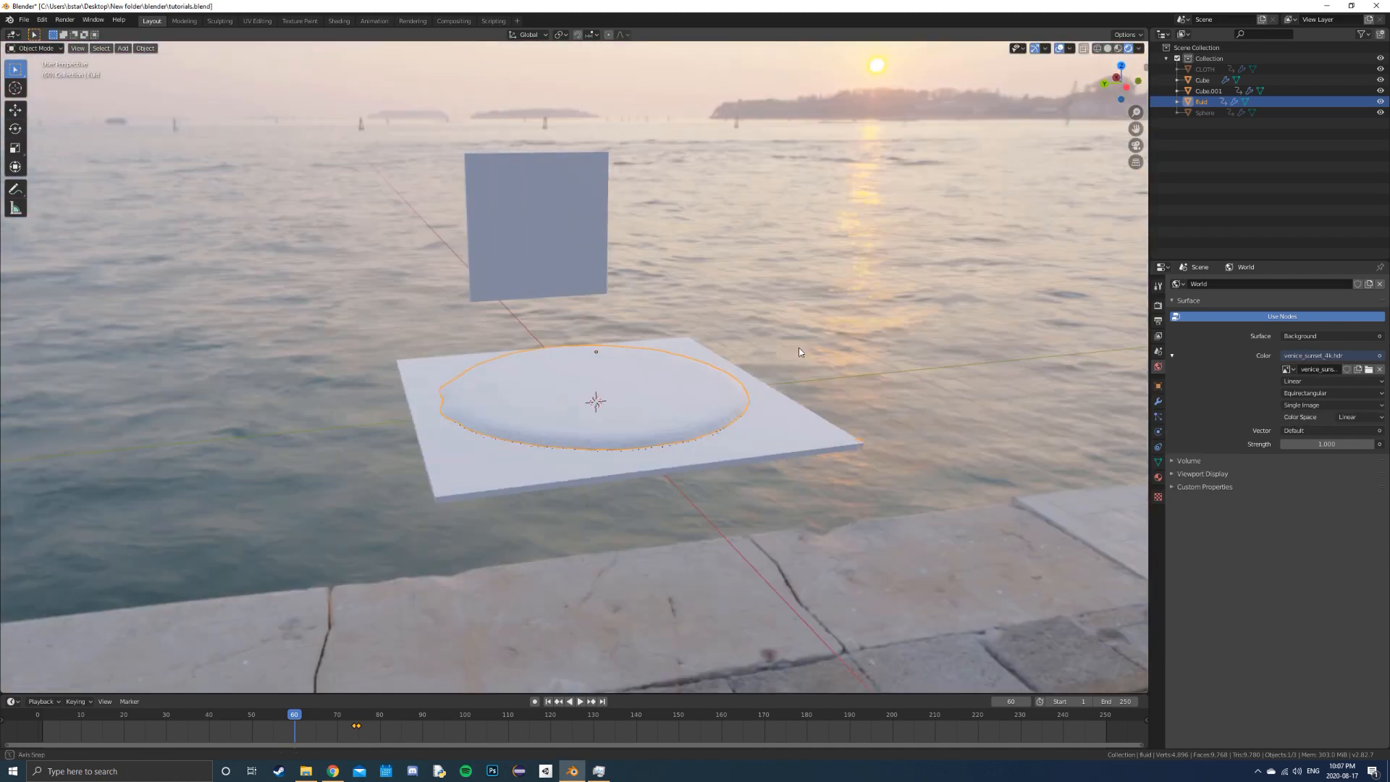
# Open a Shader Editor above the viewport and delete the existing shader node from the fluid's material.
pyautogui.scroll(4, 809, 458)
pyautogui.moveTo(809, 458); pyautogui.dragTo(816, 369, button='middle')
pyautogui.scroll(-4, 815, 369)
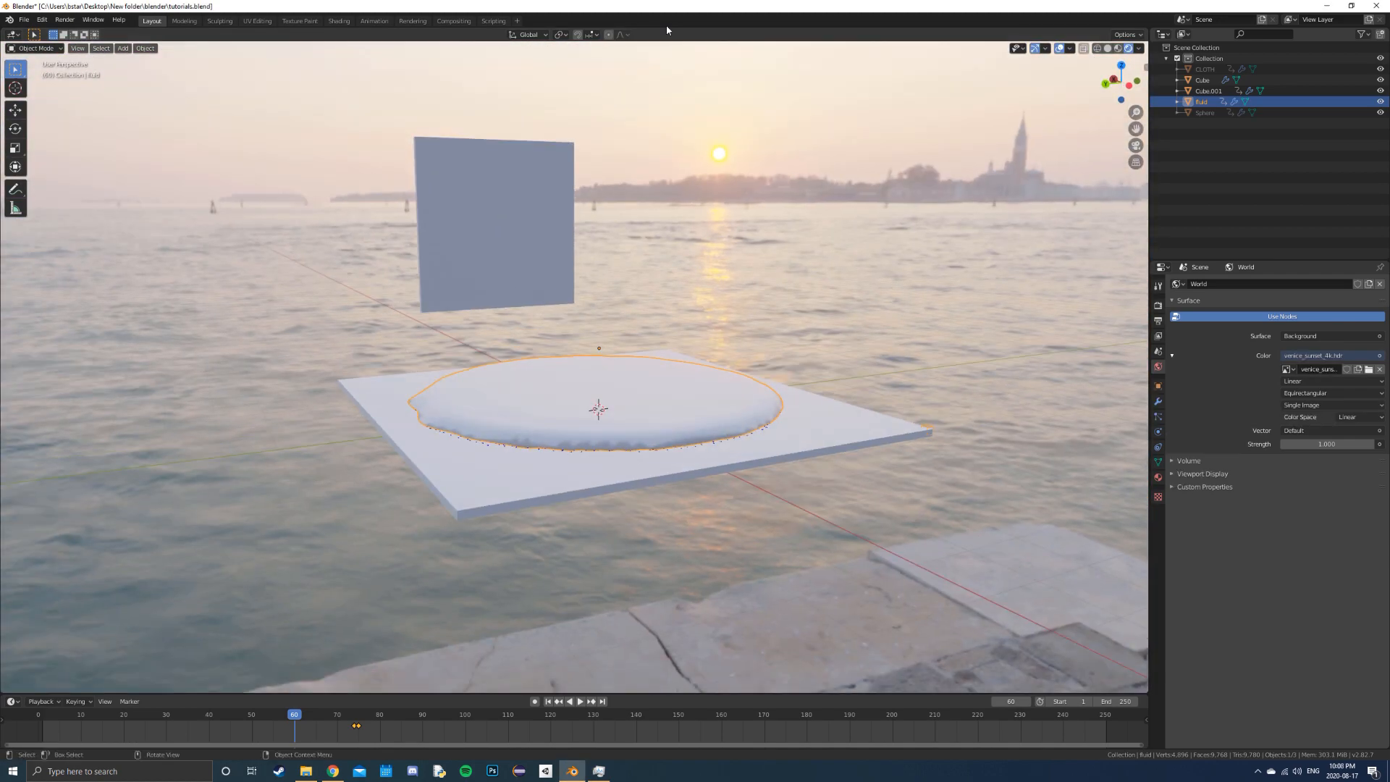
pyautogui.moveTo(4, 31); pyautogui.dragTo(4, 325)
pyautogui.hotkey('shift', 'F3')
pyautogui.scroll(3, 491, 184)
pyautogui.moveTo(491, 184); pyautogui.dragTo(658, 77, button='middle')
pyautogui.click(658, 78)
pyautogui.press('x')
# Add two Glossy BSDF nodes, a Voronoi Texture and a Mix Shader to the fluid's material.
pyautogui.hotkey('shift', 'a')
pyautogui.click(642, 194)
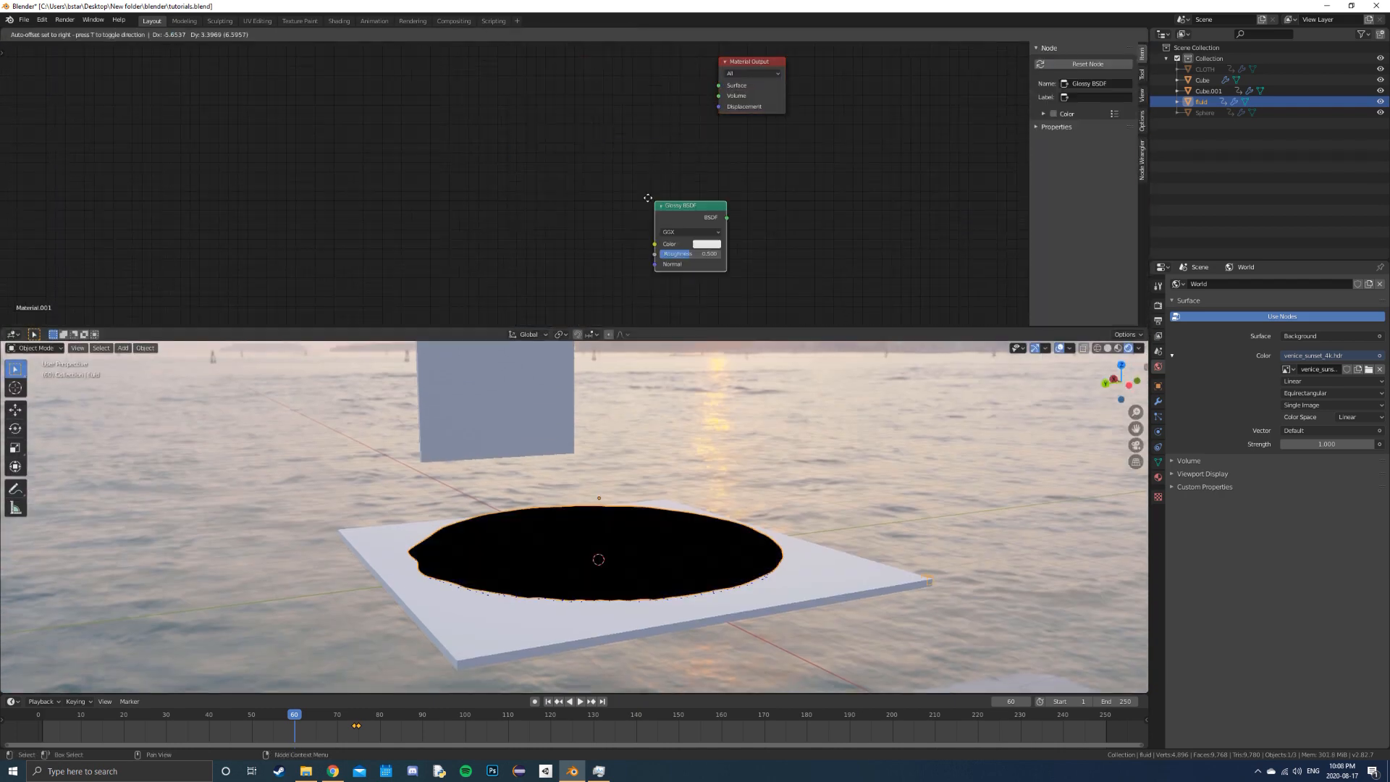
pyautogui.click(442, 74)
pyautogui.hotkey('shift', 'a')
pyautogui.click(656, 301)
pyautogui.click(552, 187)
pyautogui.hotkey('shift', 'a')
pyautogui.click(658, 158)
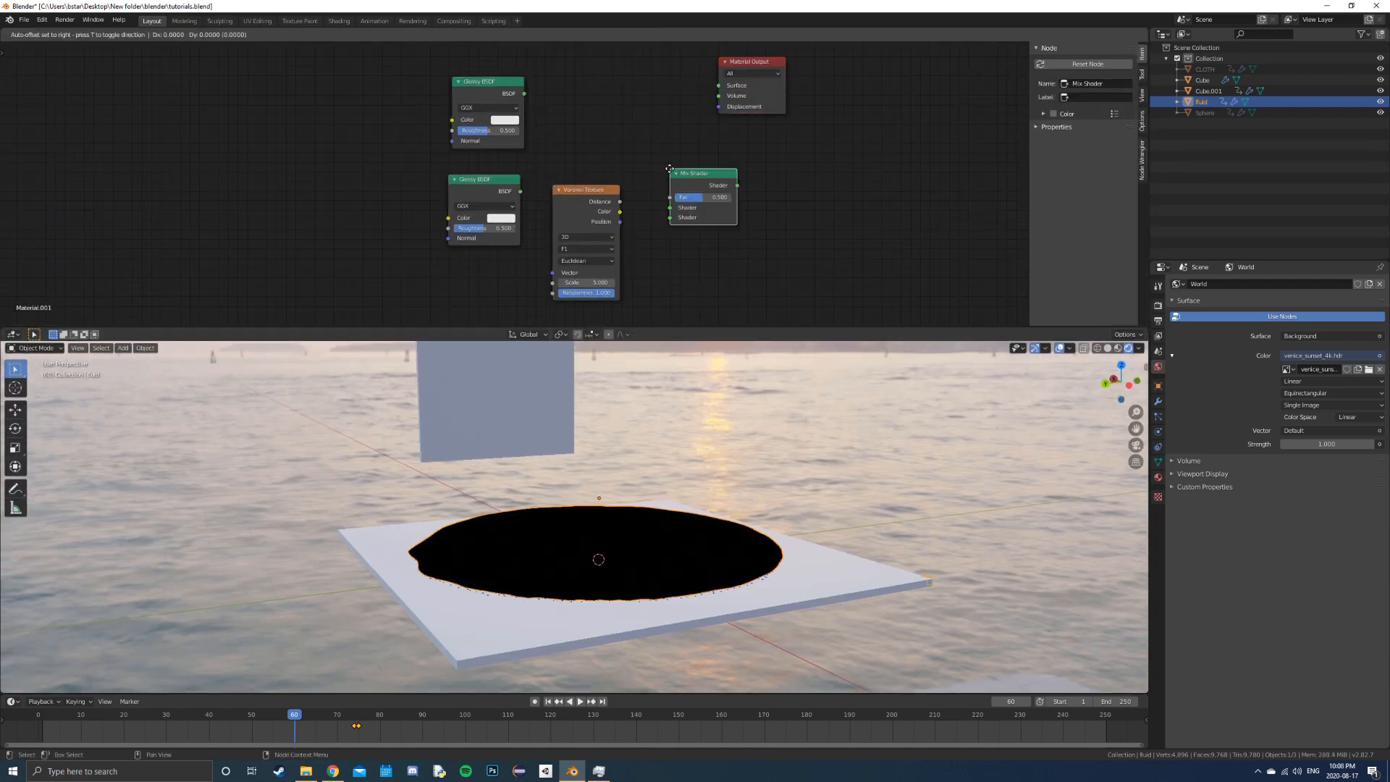
# Replace the Voronoi Texture with a Noise Texture and connect its Color to the Mix Shader's factor.
pyautogui.click(642, 105)
pyautogui.moveTo(642, 105); pyautogui.dragTo(642, 202, button='middle')
pyautogui.press('x')
pyautogui.hotkey('shift', 'a')
pyautogui.click(641, 184)
pyautogui.click(552, 89)
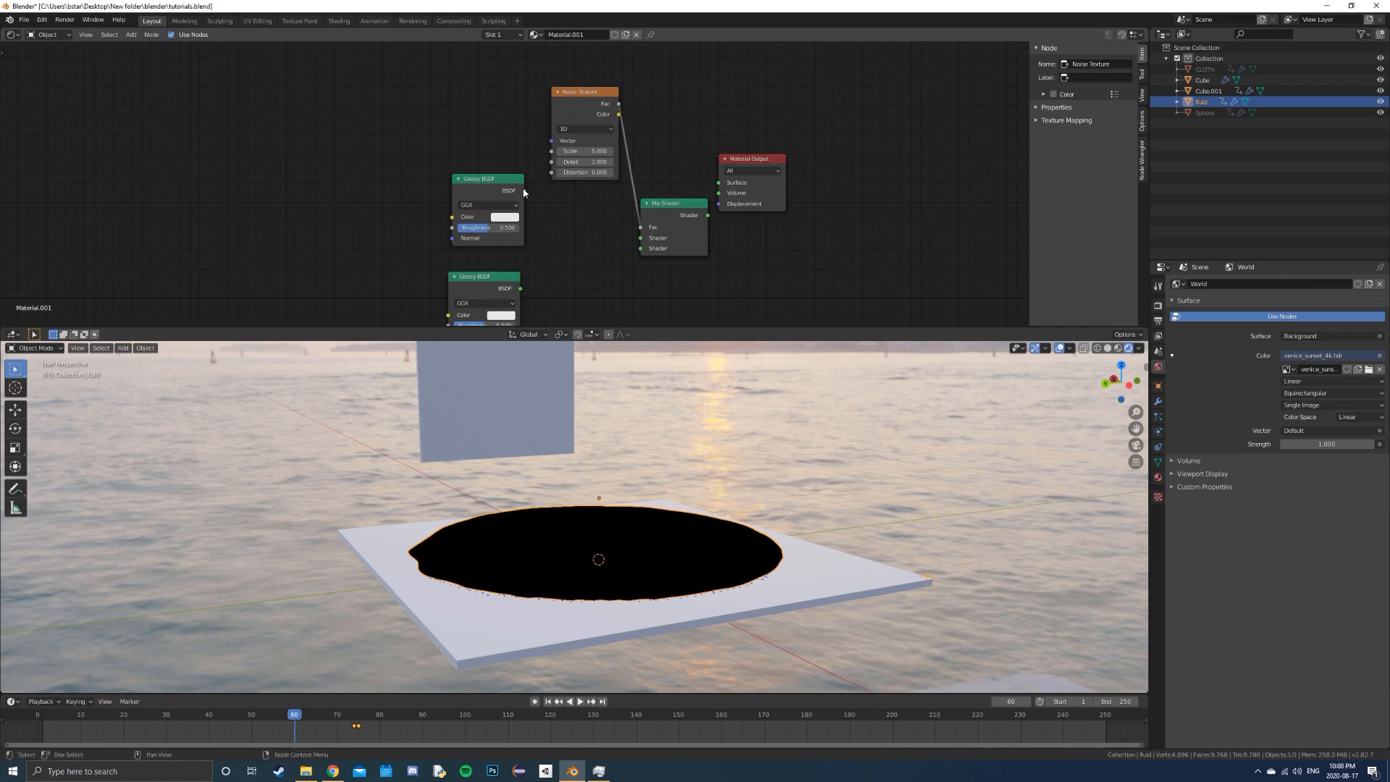
# Connect both Glossy BSDF nodes to the Mix Shader, link it to the Material Output surface, and arrange the nodes.
pyautogui.moveTo(635, 243); pyautogui.dragTo(640, 249)
pyautogui.moveTo(707, 215); pyautogui.dragTo(764, 184)
pyautogui.scroll(4, 654, 502)
pyautogui.moveTo(654, 502); pyautogui.dragTo(527, 427, button='middle')
pyautogui.moveTo(503, 187); pyautogui.dragTo(503, 150)
pyautogui.moveTo(492, 277); pyautogui.dragTo(492, 229)
# Lower the second Glossy BSDF's roughness, set the Noise Texture scale to 143.4, and colour that glossy shader blue.
pyautogui.moveTo(487, 278); pyautogui.dragTo(469, 278)
pyautogui.moveTo(585, 150); pyautogui.dragTo(637, 151)
pyautogui.click(501, 268)
pyautogui.click(542, 150)
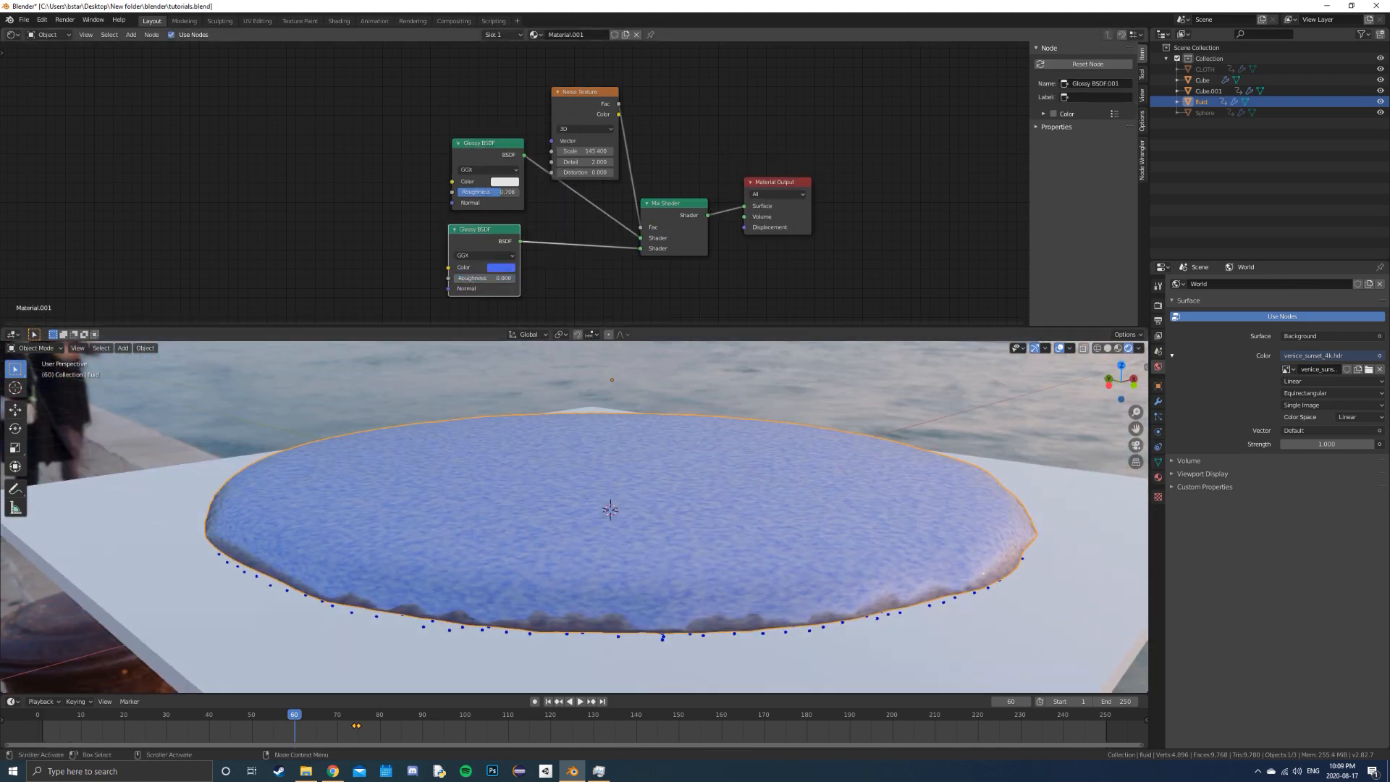
# Change the second Glossy BSDF's colour to orange and adjust the first Glossy BSDF's roughness.
pyautogui.click(501, 267)
pyautogui.click(519, 181)
pyautogui.moveTo(479, 192); pyautogui.dragTo(502, 187)
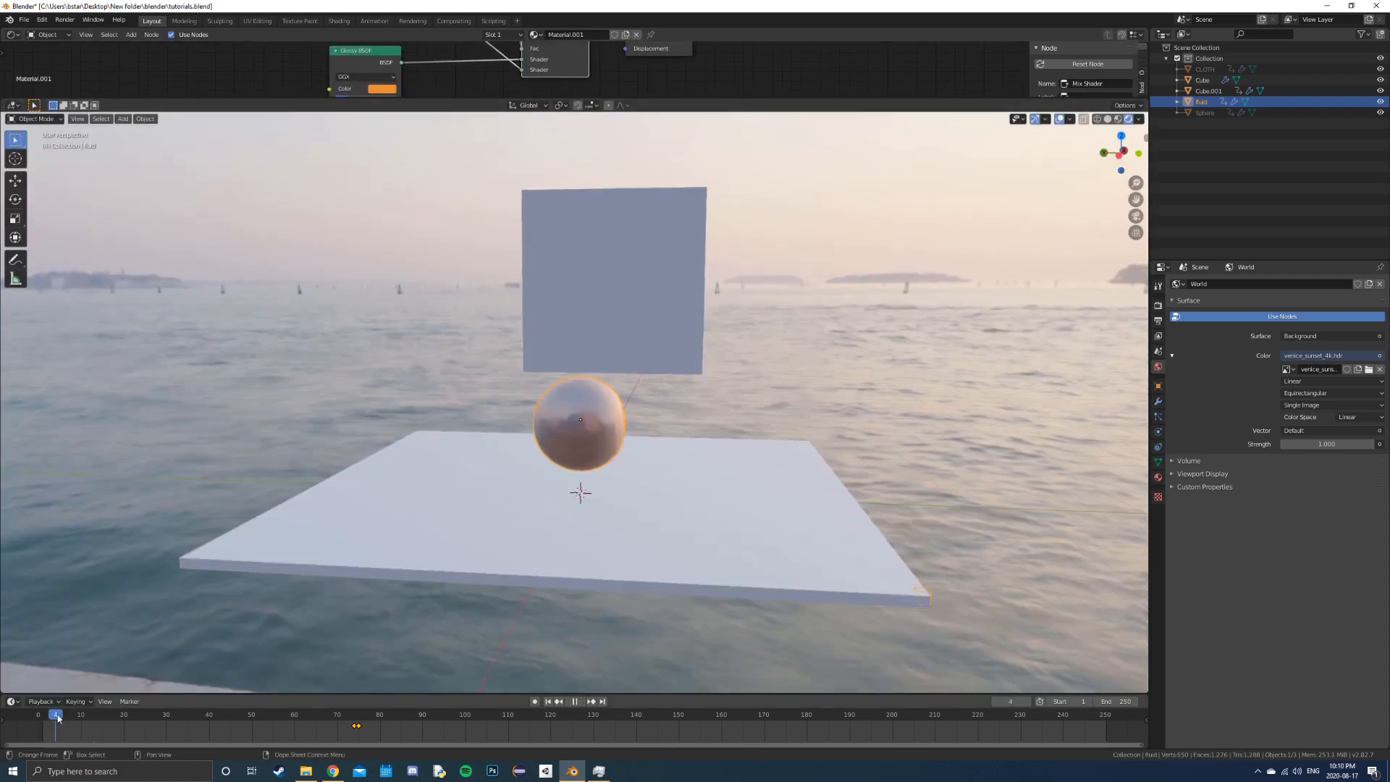
# Add a Subdivision Surface modifier to the fluid object.
pyautogui.moveTo(679, 496)
pyautogui.mouseDown(button='middle')
pyautogui.moveTo(594, 463)
pyautogui.moveTo(694, 478)
pyautogui.mouseUp(button='middle')
pyautogui.click(1158, 401)
pyautogui.click(1278, 283)
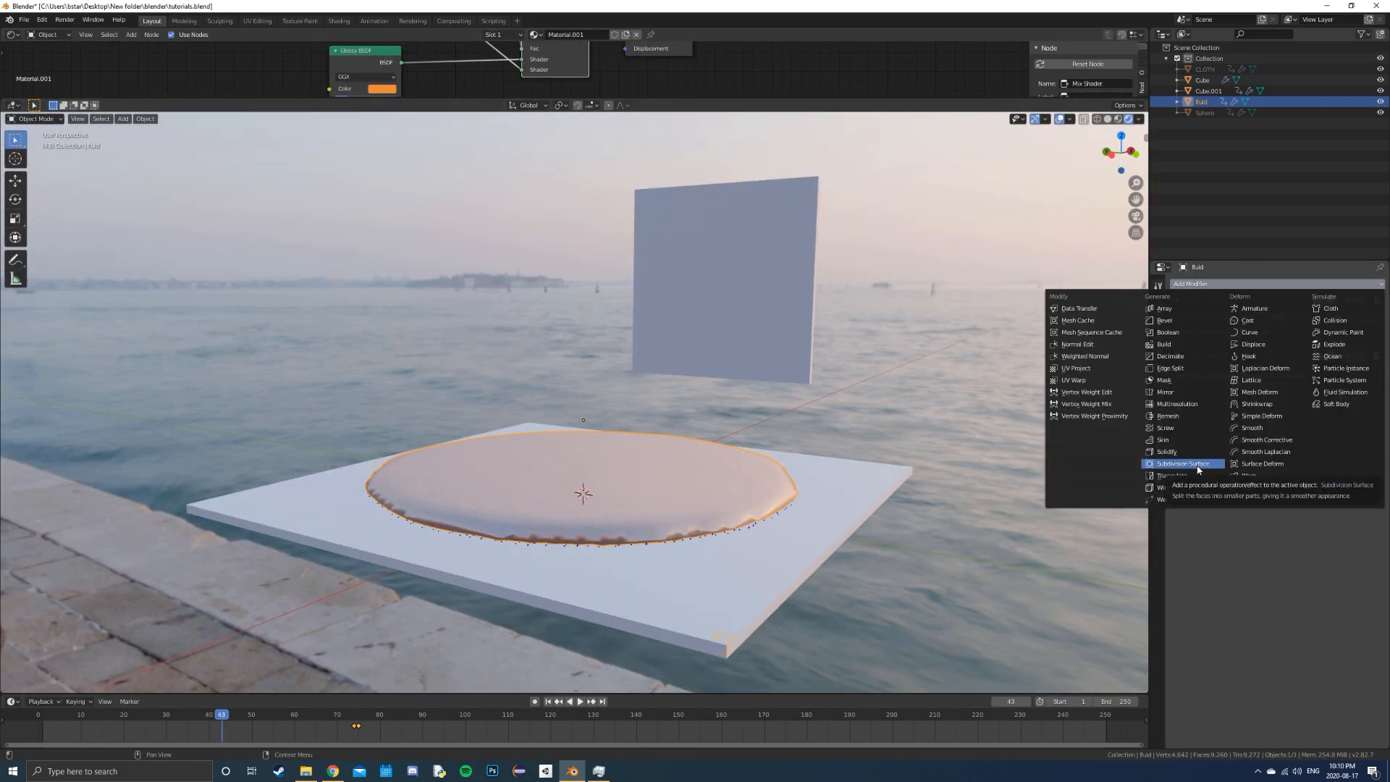
pyautogui.click(1198, 465)
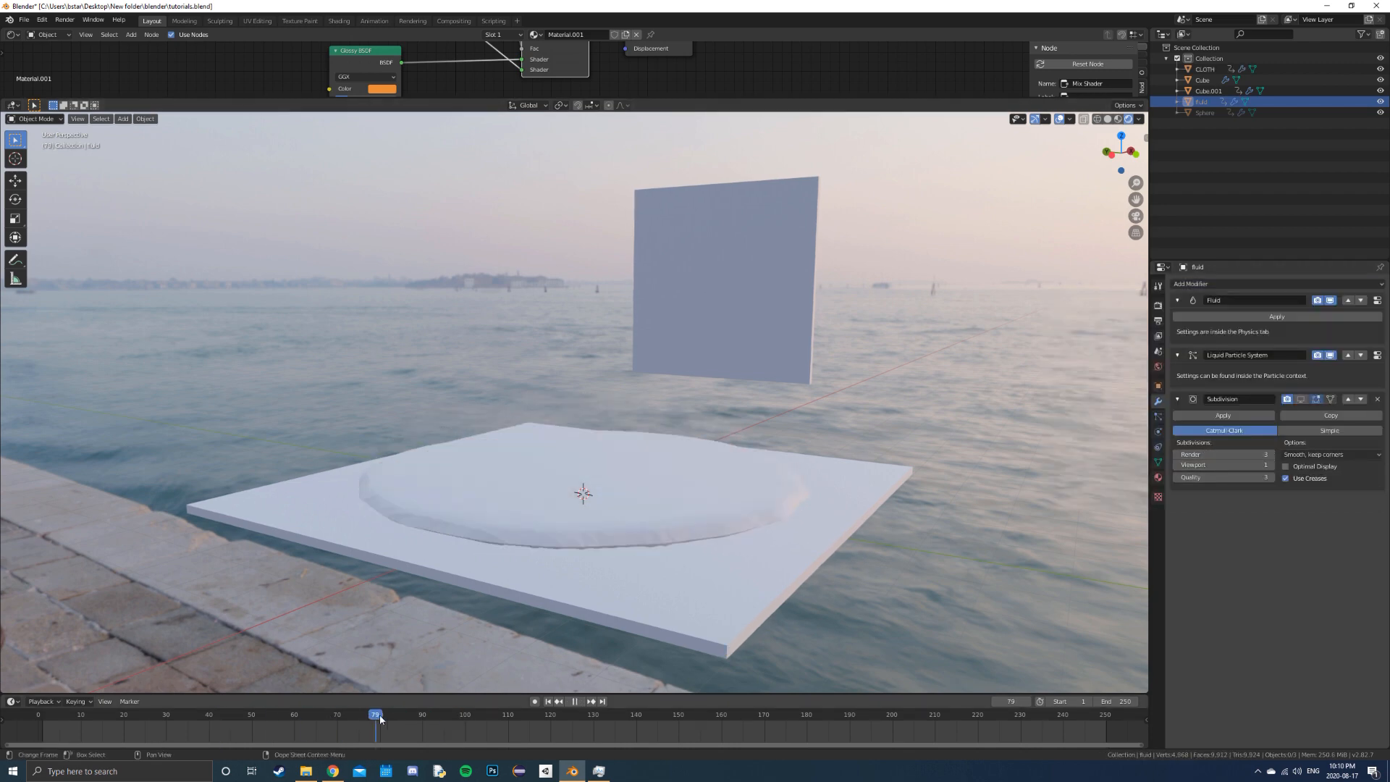
# Add a Subdivision Surface modifier to the CLOTH object, turn off its viewport display, and shade the object smooth.
pyautogui.click(646, 491)
pyautogui.click(1195, 283)
pyautogui.click(1171, 465)
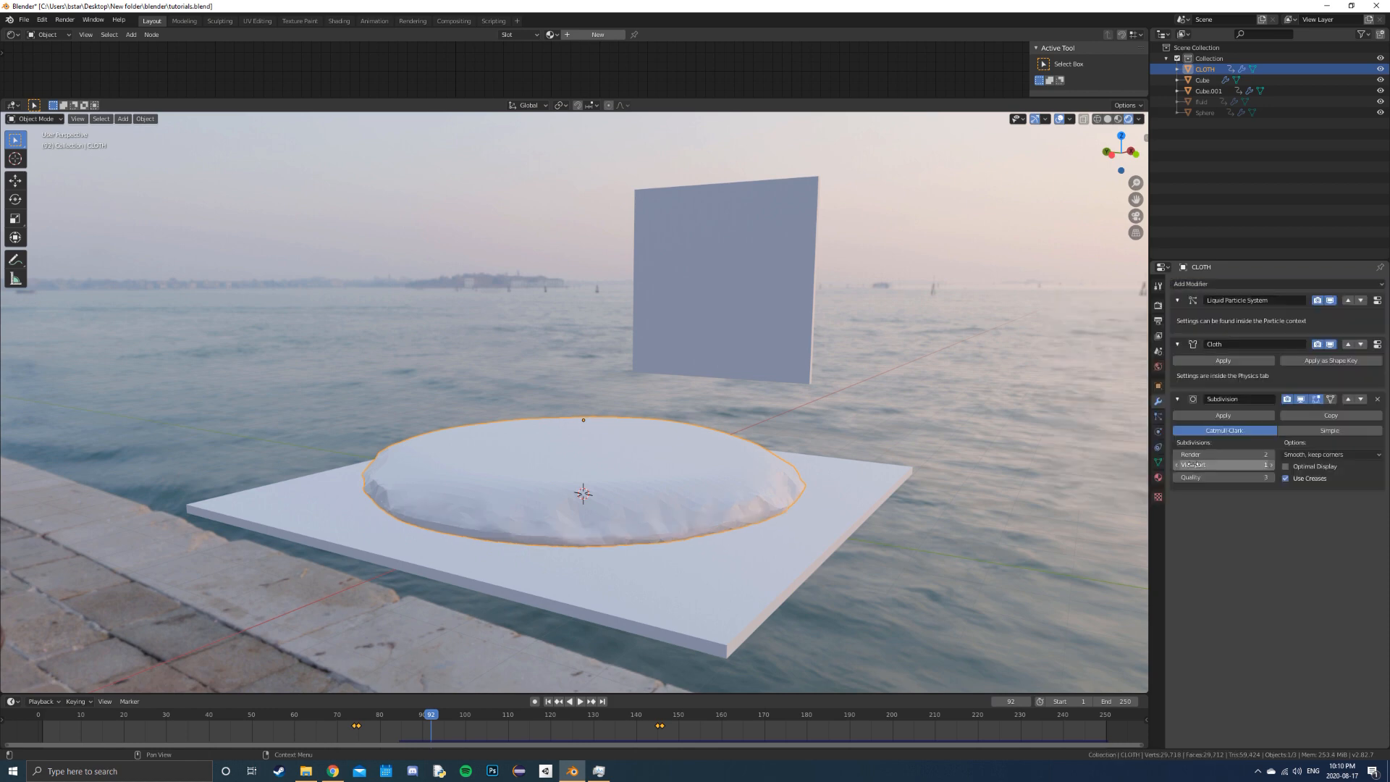
pyautogui.rightClick(665, 512)
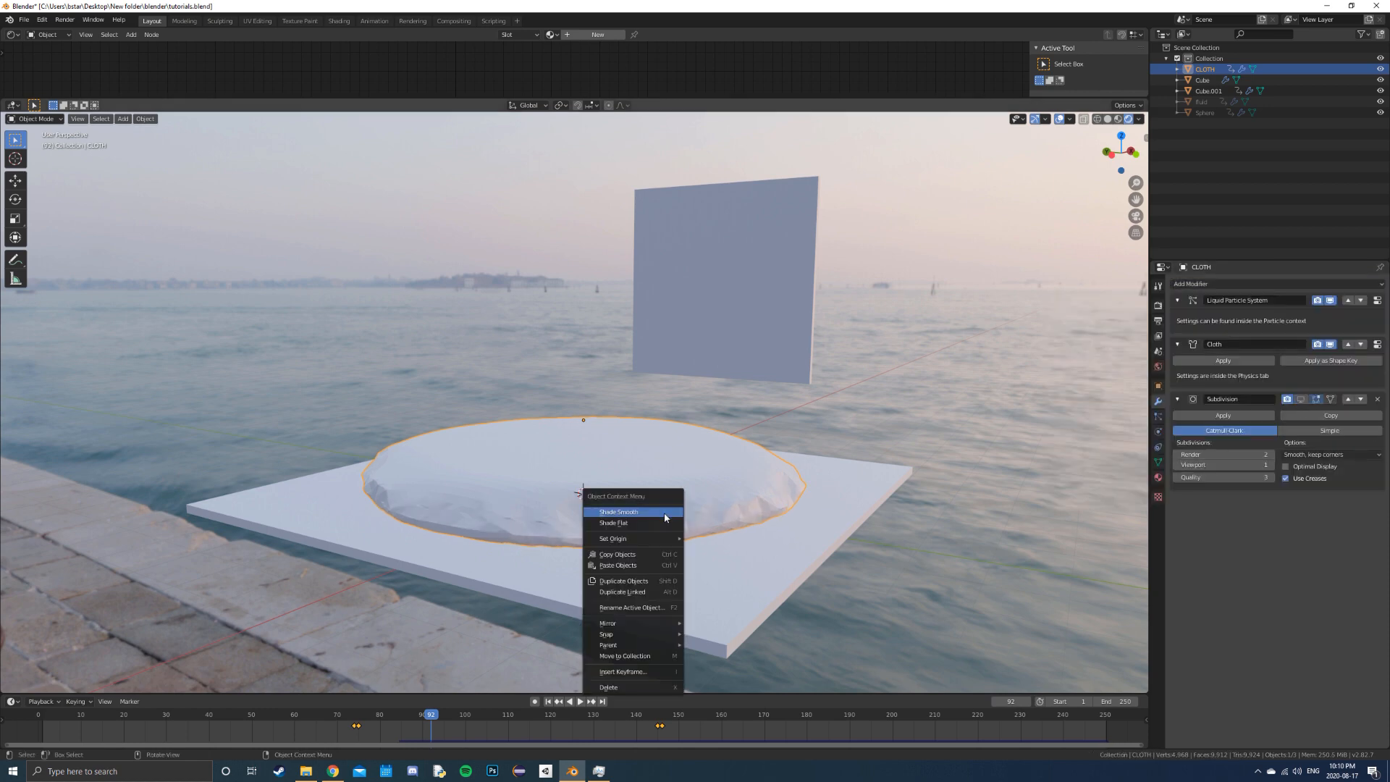
pyautogui.click(665, 512)
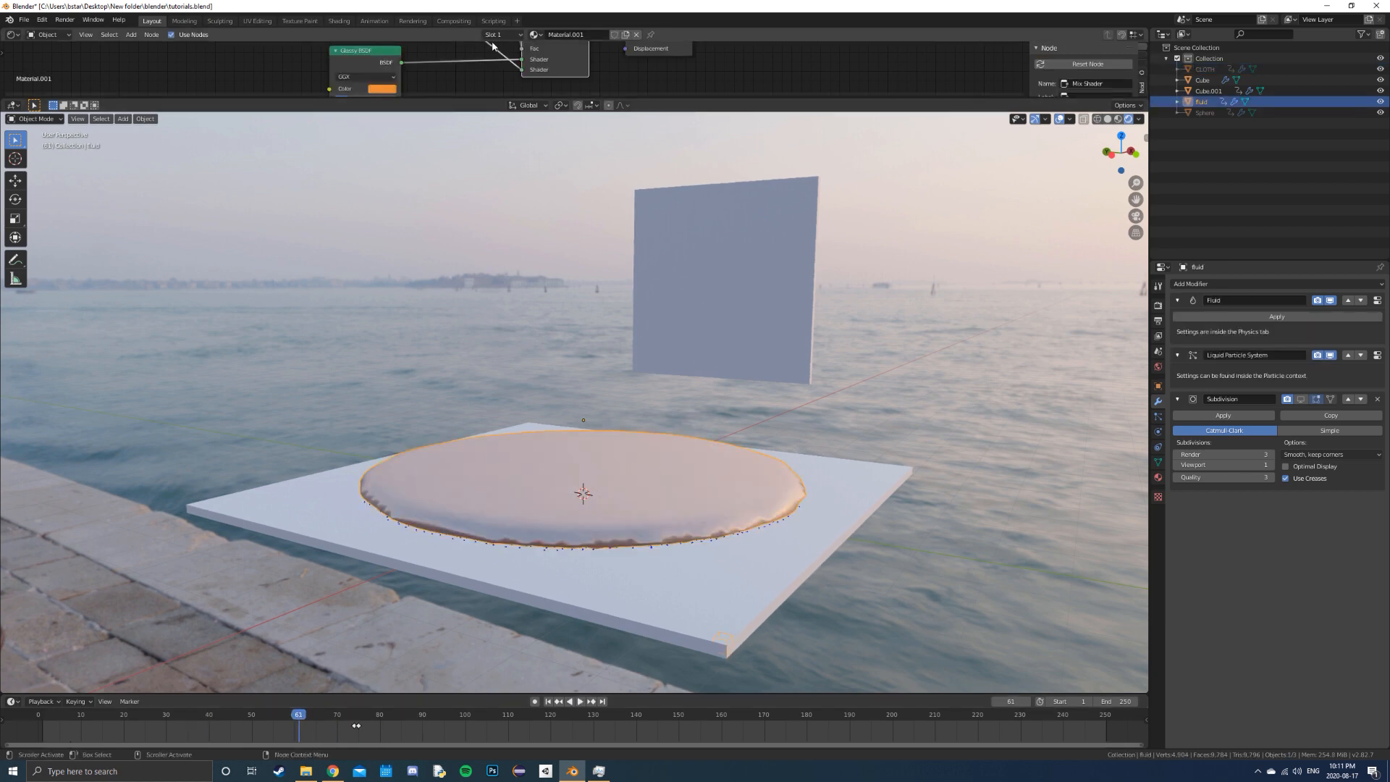
# Set the fluid material's noise scale to 108.4 and give the CLOTH object the same glossy noise material.
pyautogui.click(382, 88)
pyautogui.moveTo(482, 57); pyautogui.dragTo(482, 91, button='middle')
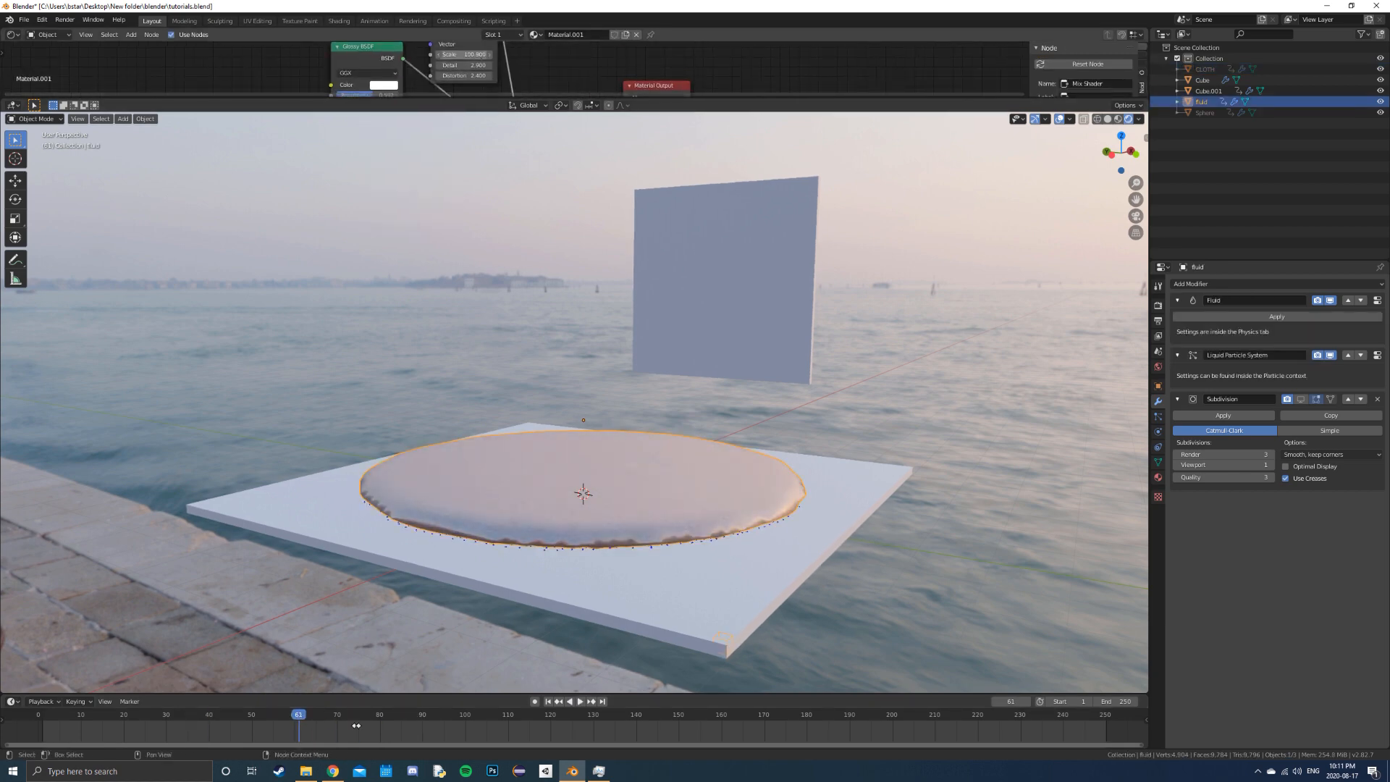
pyautogui.keyDown('ctrl'); pyautogui.click(1205, 68); pyautogui.keyUp('ctrl')
pyautogui.keyDown('ctrl'); pyautogui.click(1201, 101); pyautogui.keyUp('ctrl')
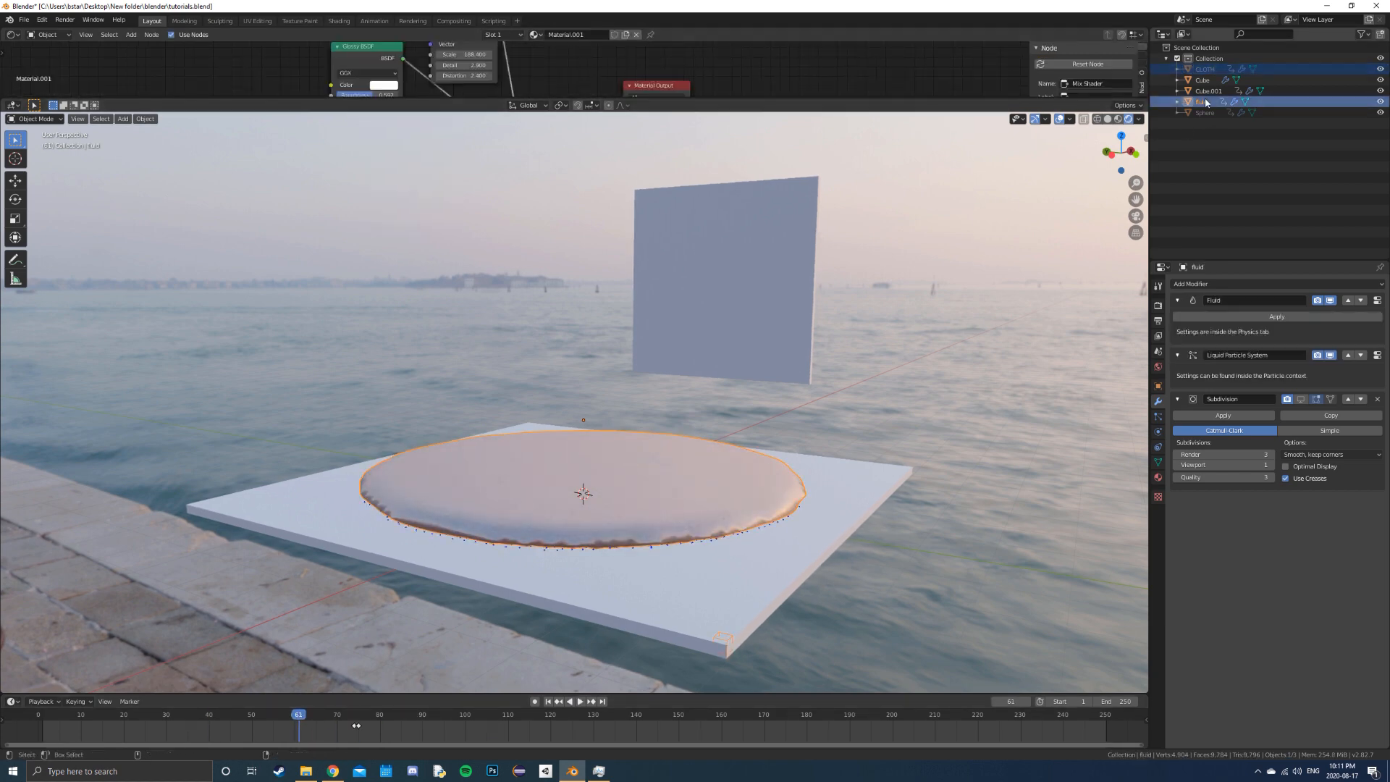
pyautogui.click(1157, 477)
# Select the CLOTH object and advance the animation to frame 103 to examine its material on the inflating shape.
pyautogui.click(1204, 69)
pyautogui.press('space')
pyautogui.moveTo(406, 717); pyautogui.dragTo(478, 717)
pyautogui.press('space')
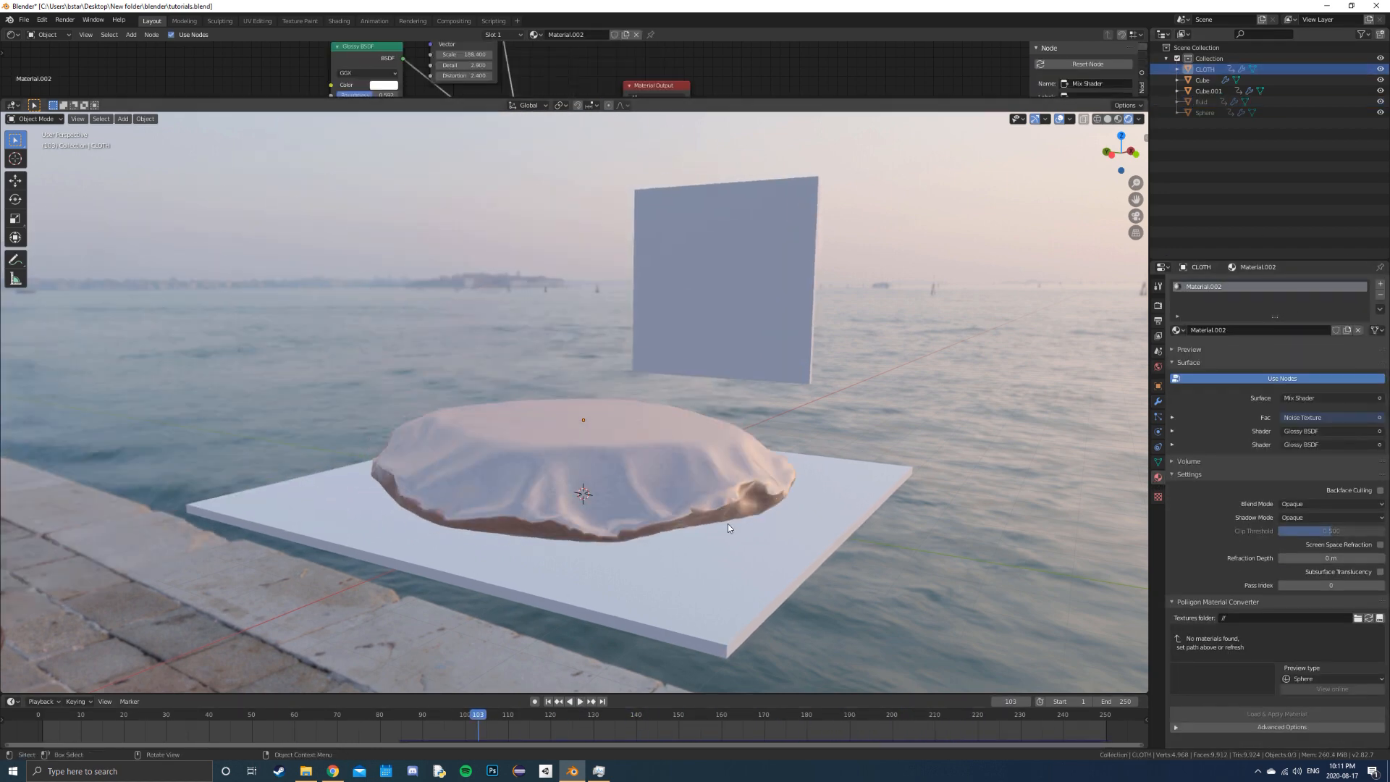
# Enlarge the Shader Editor and switch it to the World node tree.
pyautogui.scroll(-2, 765, 411)
pyautogui.moveTo(750, 96); pyautogui.dragTo(748, 376)
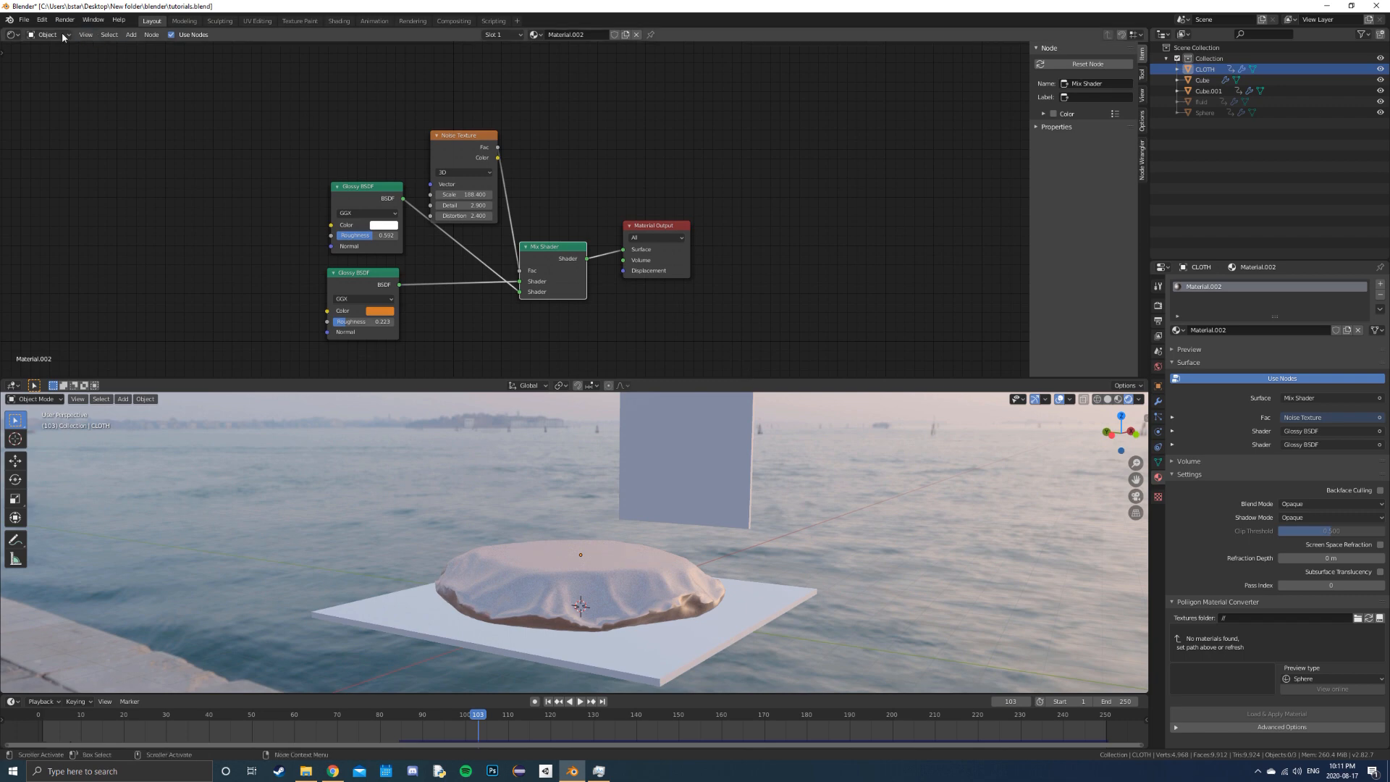
pyautogui.click(40, 58)
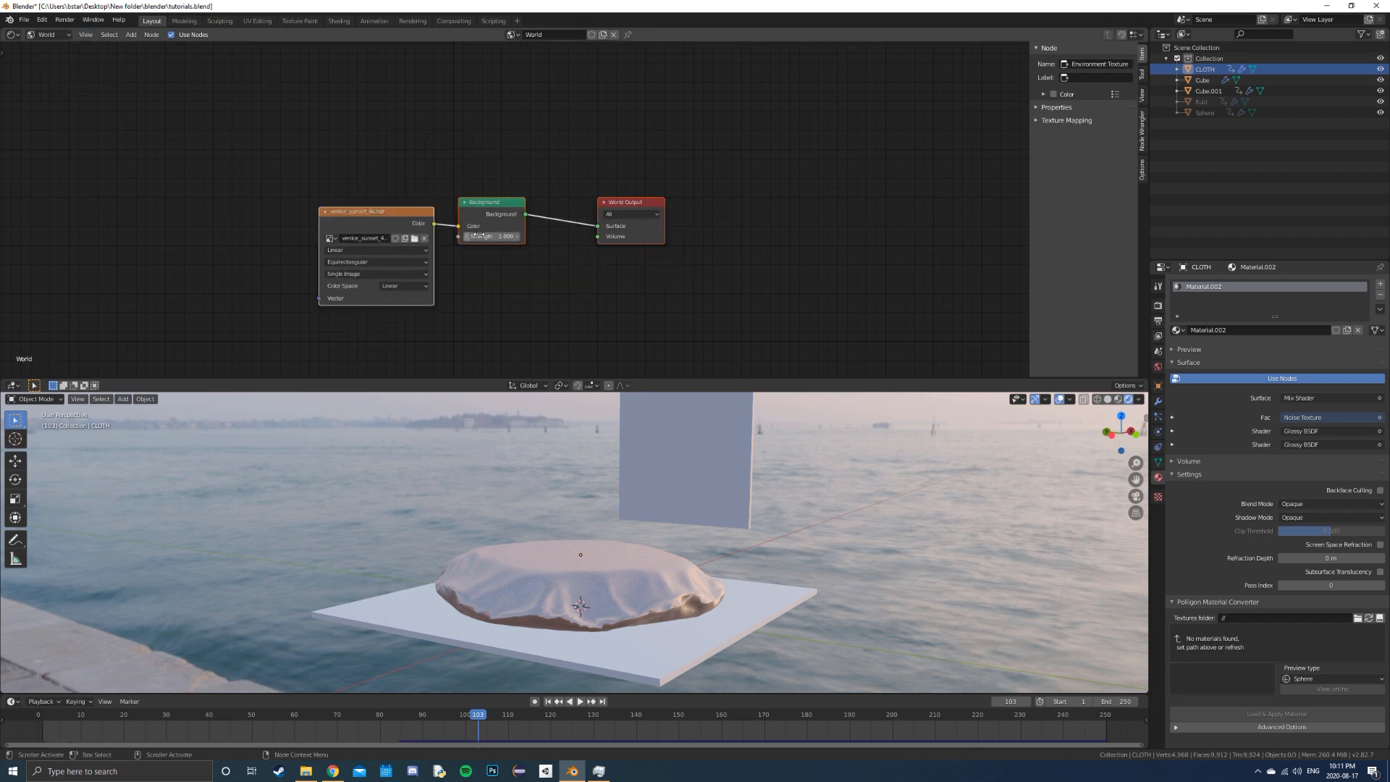
# Add Texture Coordinate and Mapping nodes to the environment texture and adjust the mapping's Z rotation.
pyautogui.moveTo(359, 196); pyautogui.dragTo(491, 143, button='middle')
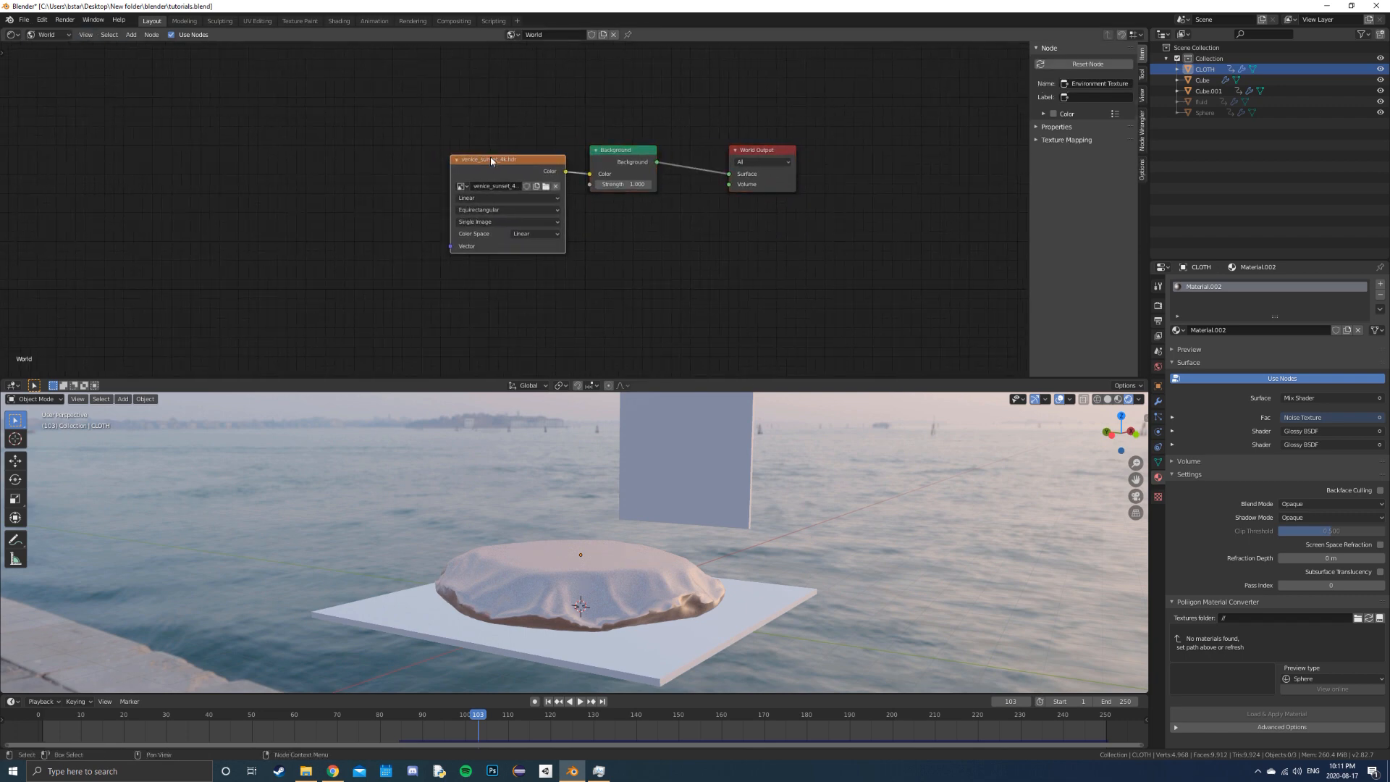
pyautogui.hotkey('ctrl', 't')
pyautogui.moveTo(442, 285); pyautogui.dragTo(593, 235, button='middle')
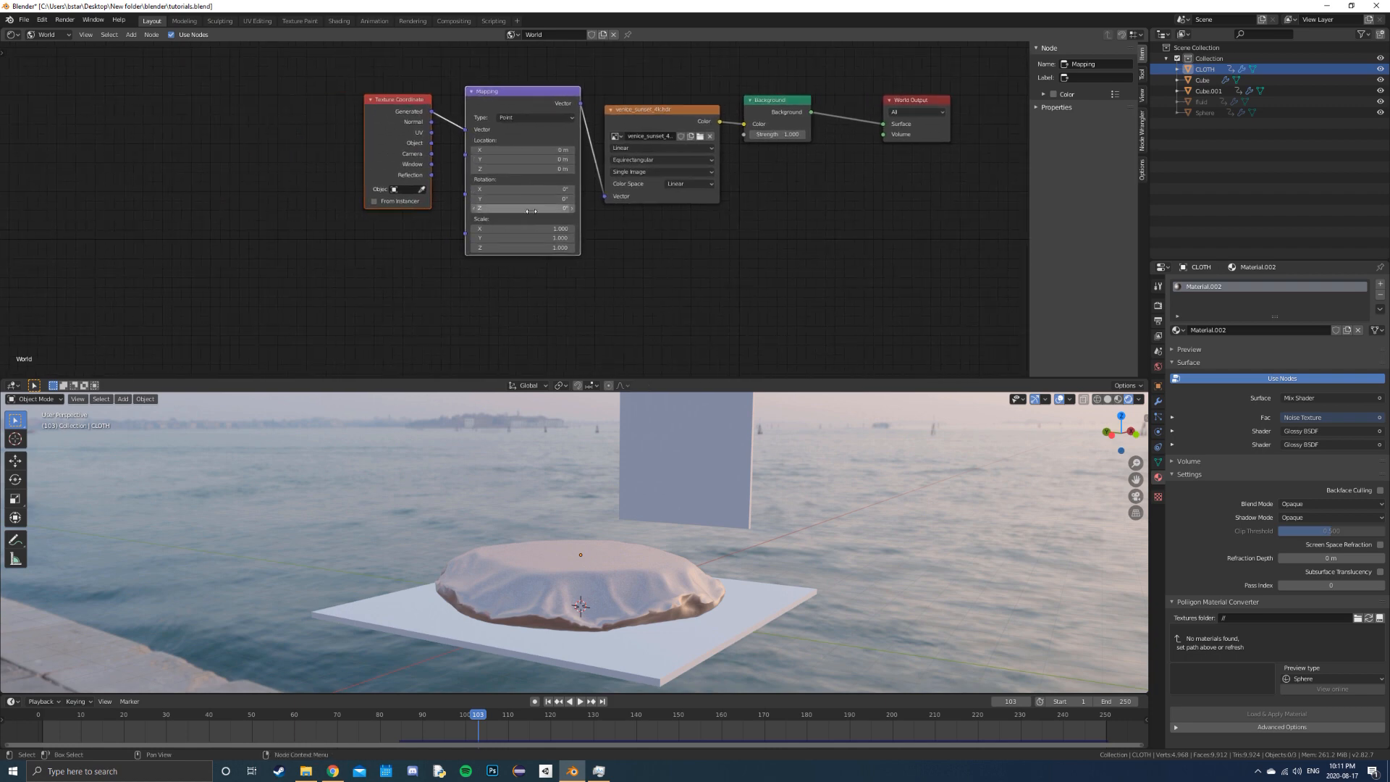
pyautogui.moveTo(531, 210)
pyautogui.mouseDown()
pyautogui.moveTo(478, 210)
pyautogui.moveTo(521, 210)
pyautogui.mouseUp()
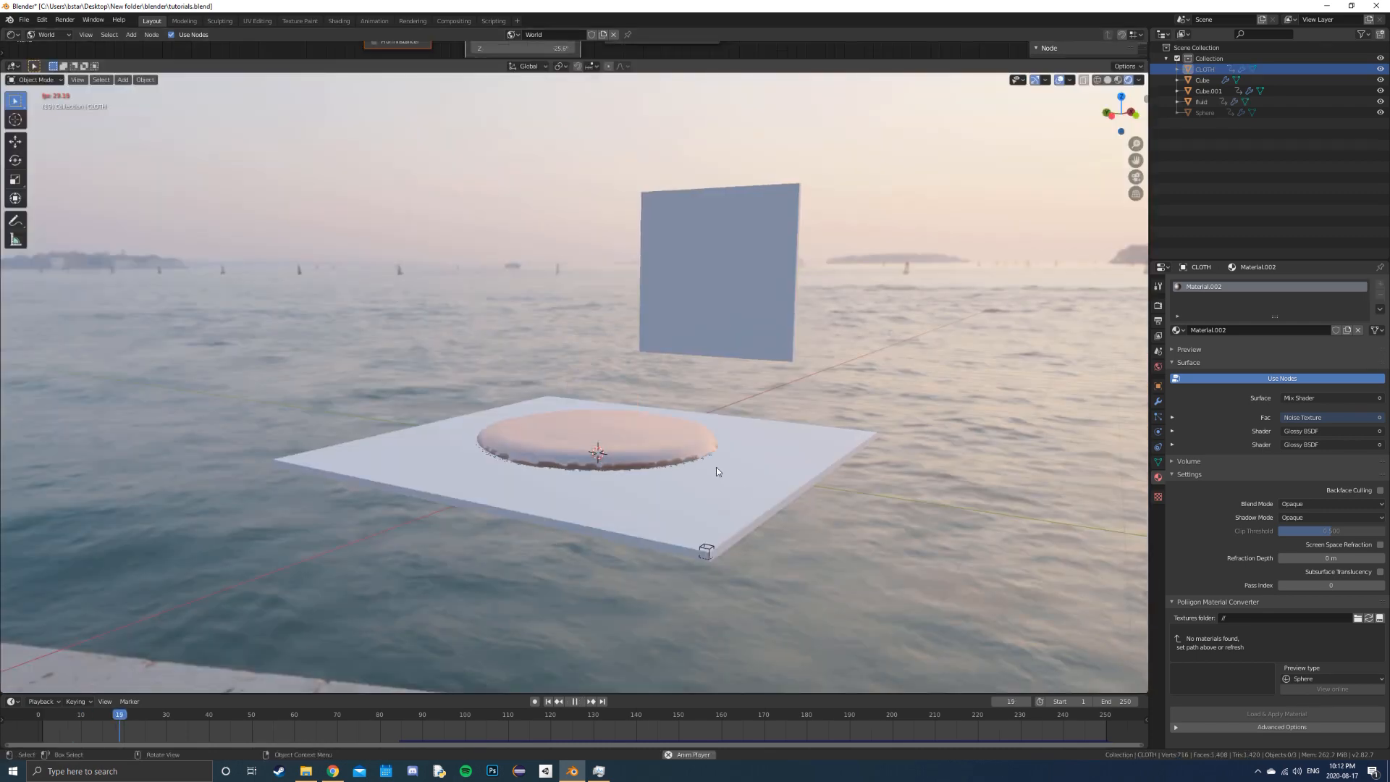
# Load the Marble062_4K textures through the Poliigon Material Converter onto the vertical panel and copy that material to the floor slab.
pyautogui.scroll(2, 710, 478)
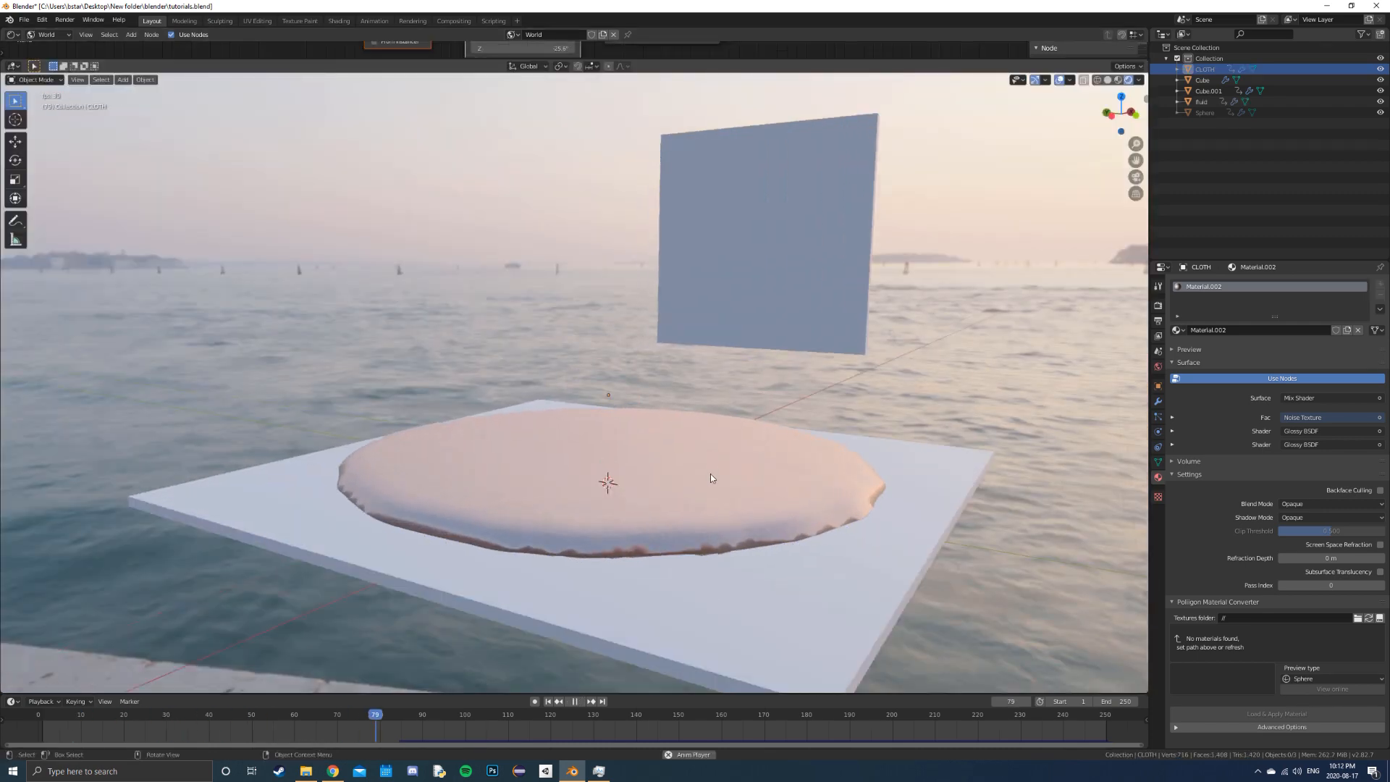
pyautogui.press('space')
pyautogui.click(803, 307)
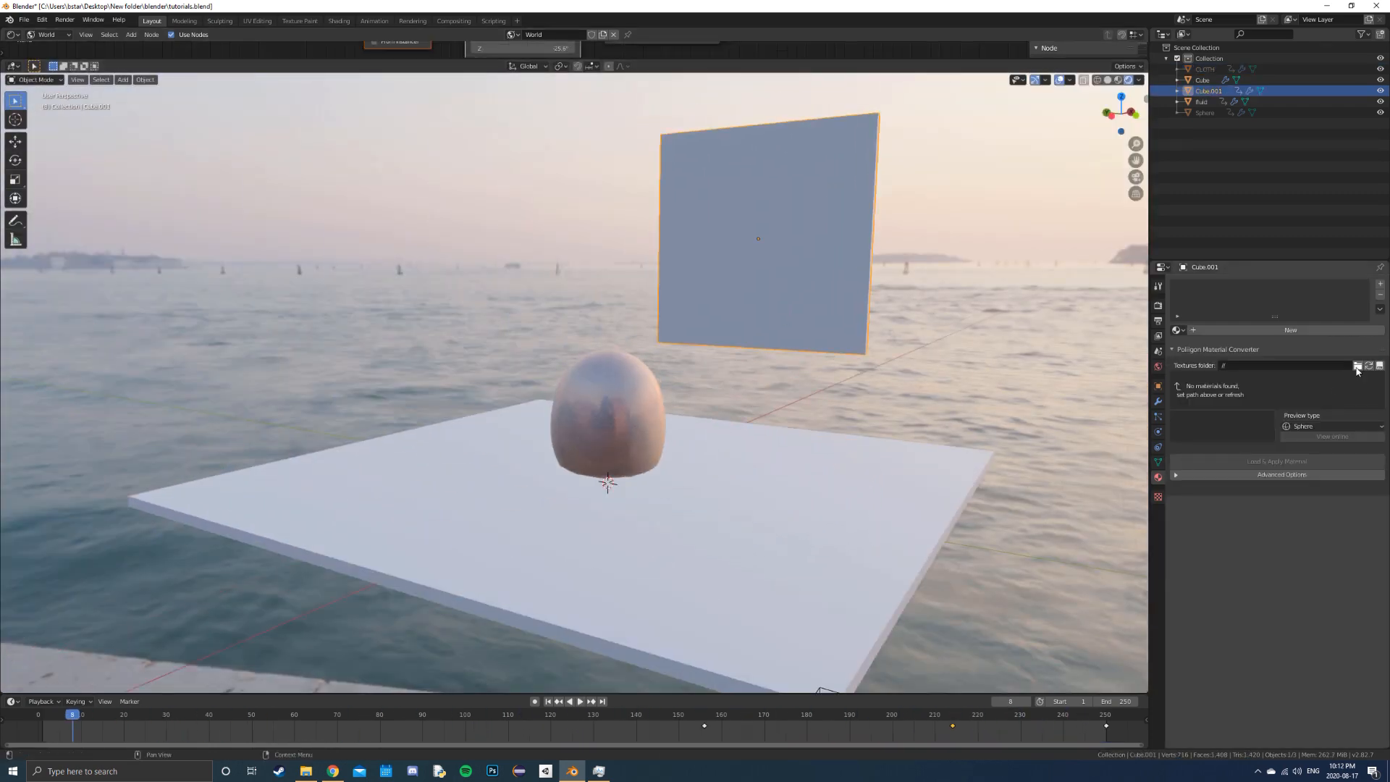
pyautogui.click(1357, 365)
pyautogui.doubleClick(590, 330)
pyautogui.click(865, 553)
pyautogui.click(1272, 486)
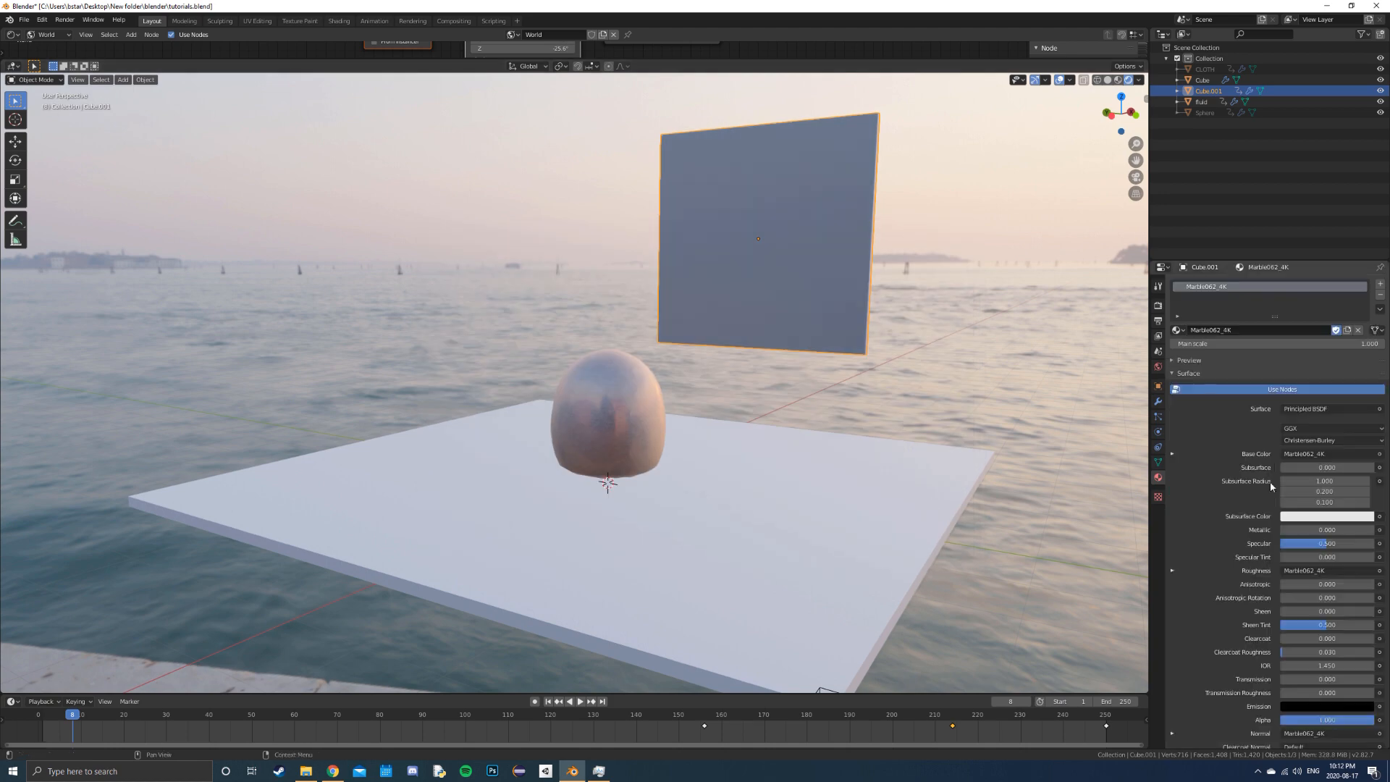
pyautogui.click(1380, 309)
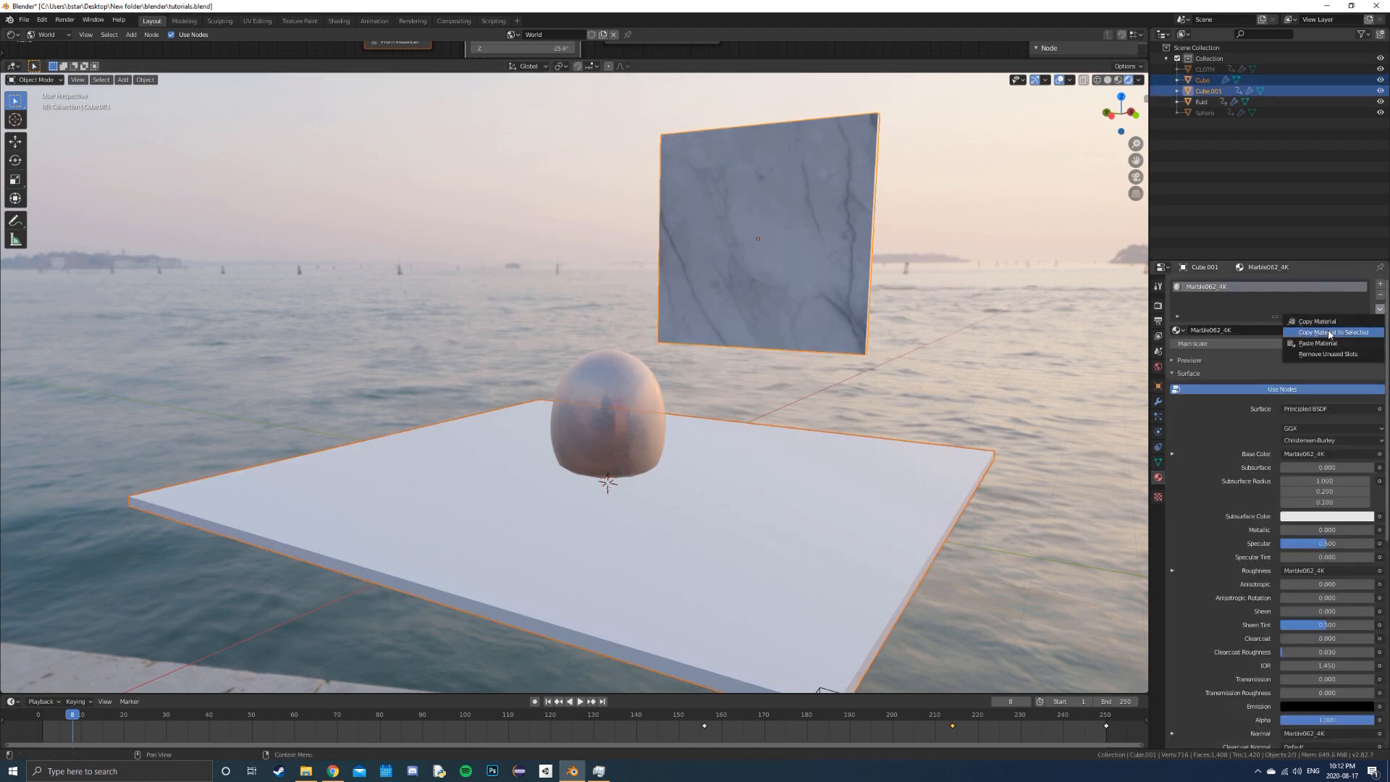
pyautogui.click(1318, 342)
# Set the world Mapping node's Z rotation to -124° to turn the HDRI background, and shrink the Shader Editor back down.
pyautogui.moveTo(896, 310)
pyautogui.mouseDown(button='middle')
pyautogui.moveTo(876, 371)
pyautogui.moveTo(882, 318)
pyautogui.mouseUp(button='middle')
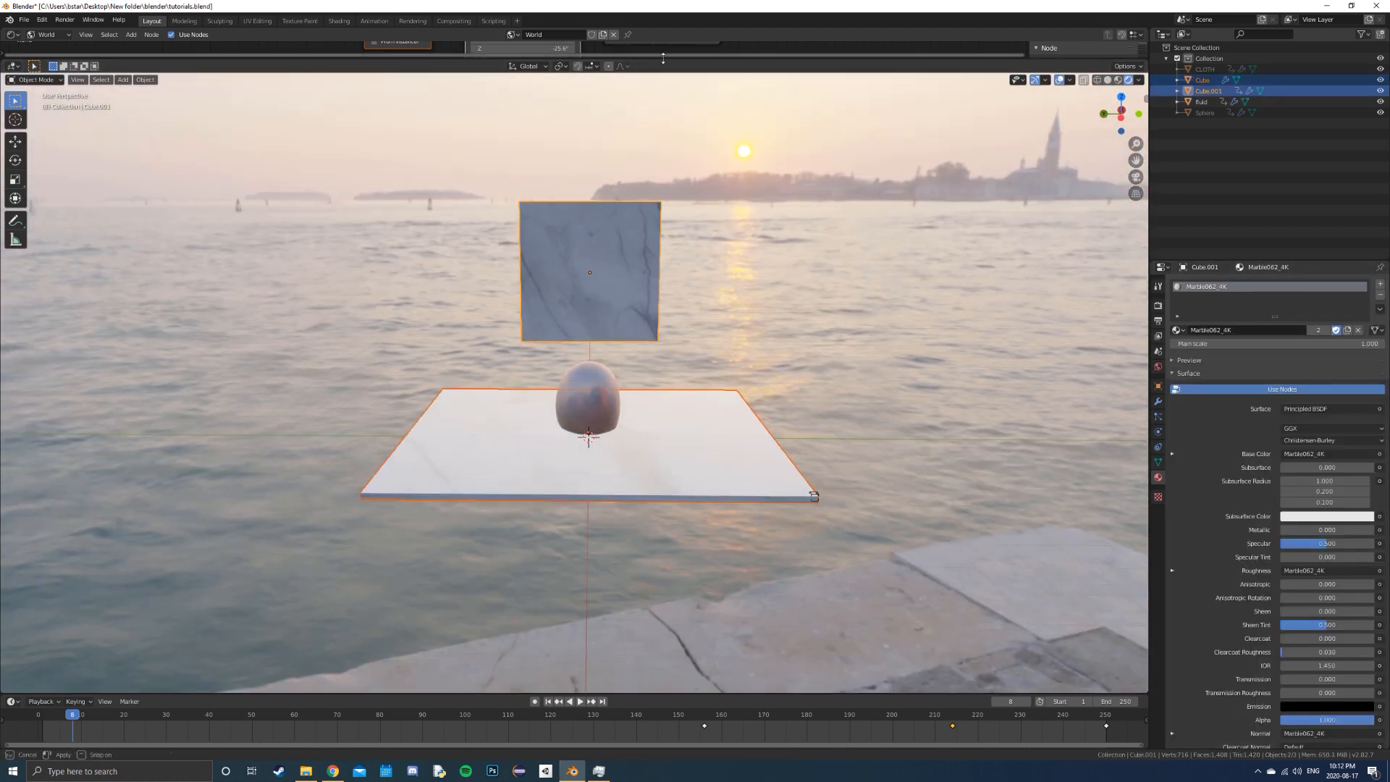
pyautogui.moveTo(663, 58); pyautogui.dragTo(663, 338)
pyautogui.moveTo(521, 188); pyautogui.dragTo(458, 188)
pyautogui.moveTo(934, 420); pyautogui.dragTo(941, 412, button='middle')
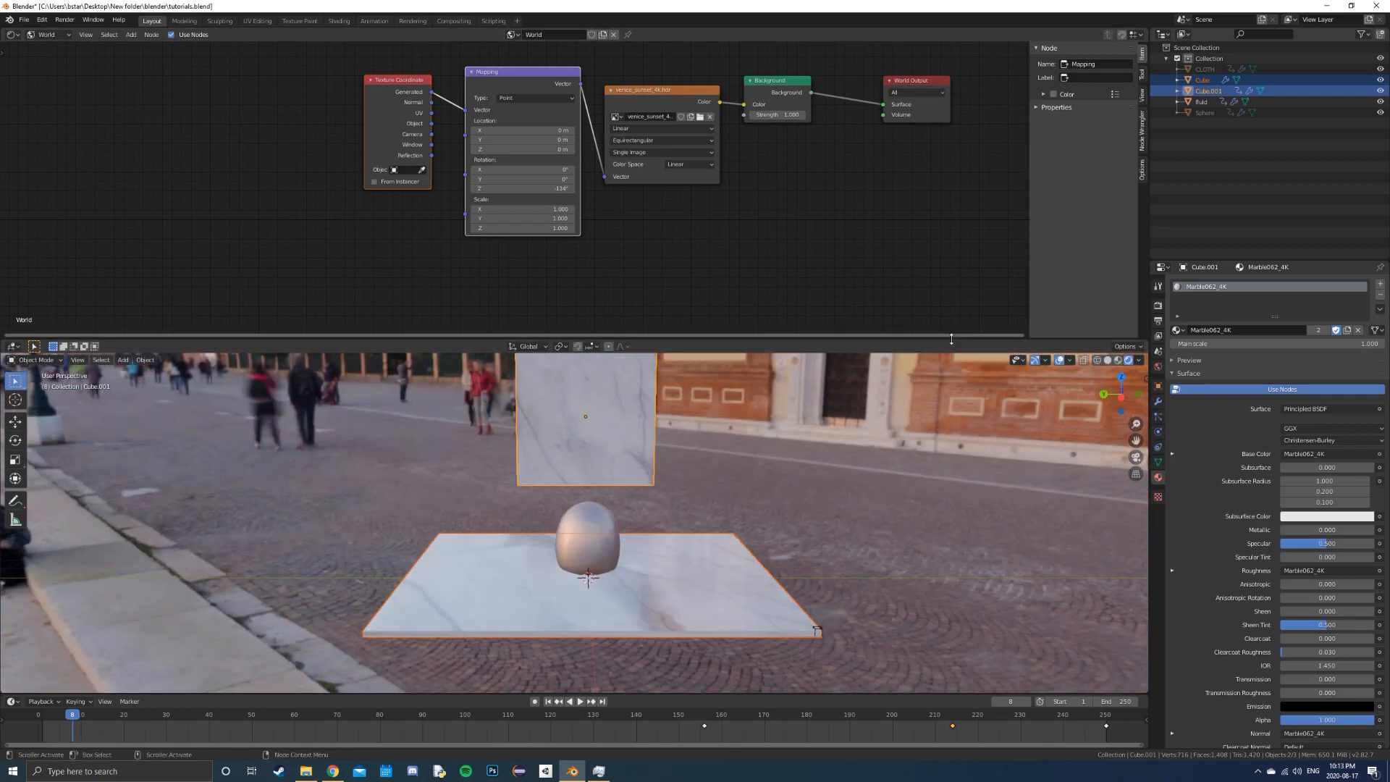
pyautogui.moveTo(952, 339); pyautogui.dragTo(951, 63)
# Stop the animation at frame 87, add a camera aligned to the current view and lock it to the view to frame the scene.
pyautogui.moveTo(254, 717); pyautogui.dragTo(1105, 717)
pyautogui.click(841, 393)
pyautogui.moveTo(840, 394); pyautogui.dragTo(754, 388, button='middle')
pyautogui.moveTo(507, 715); pyautogui.dragTo(338, 714)
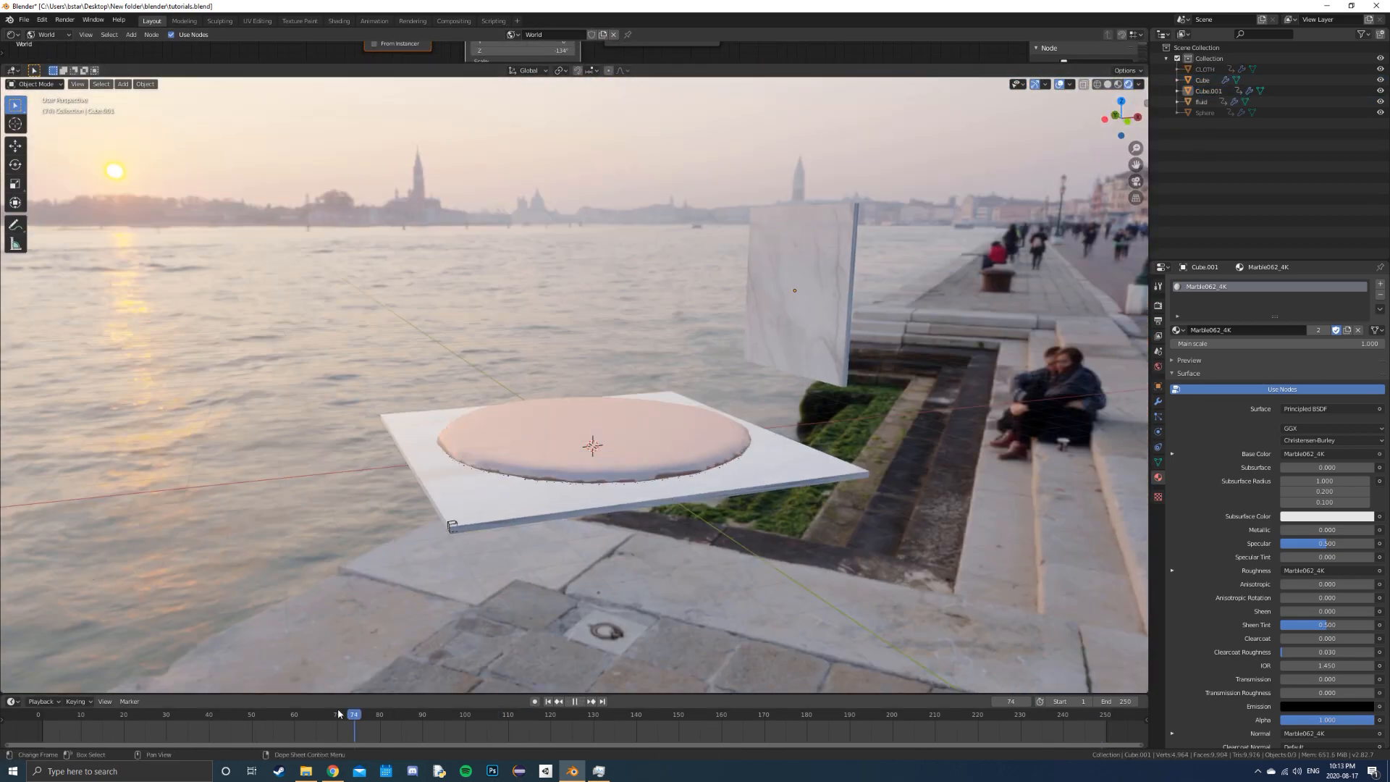
pyautogui.moveTo(527, 563)
pyautogui.mouseDown(button='middle')
pyautogui.moveTo(511, 559)
pyautogui.moveTo(523, 535)
pyautogui.mouseUp(button='middle')
pyautogui.press('space')
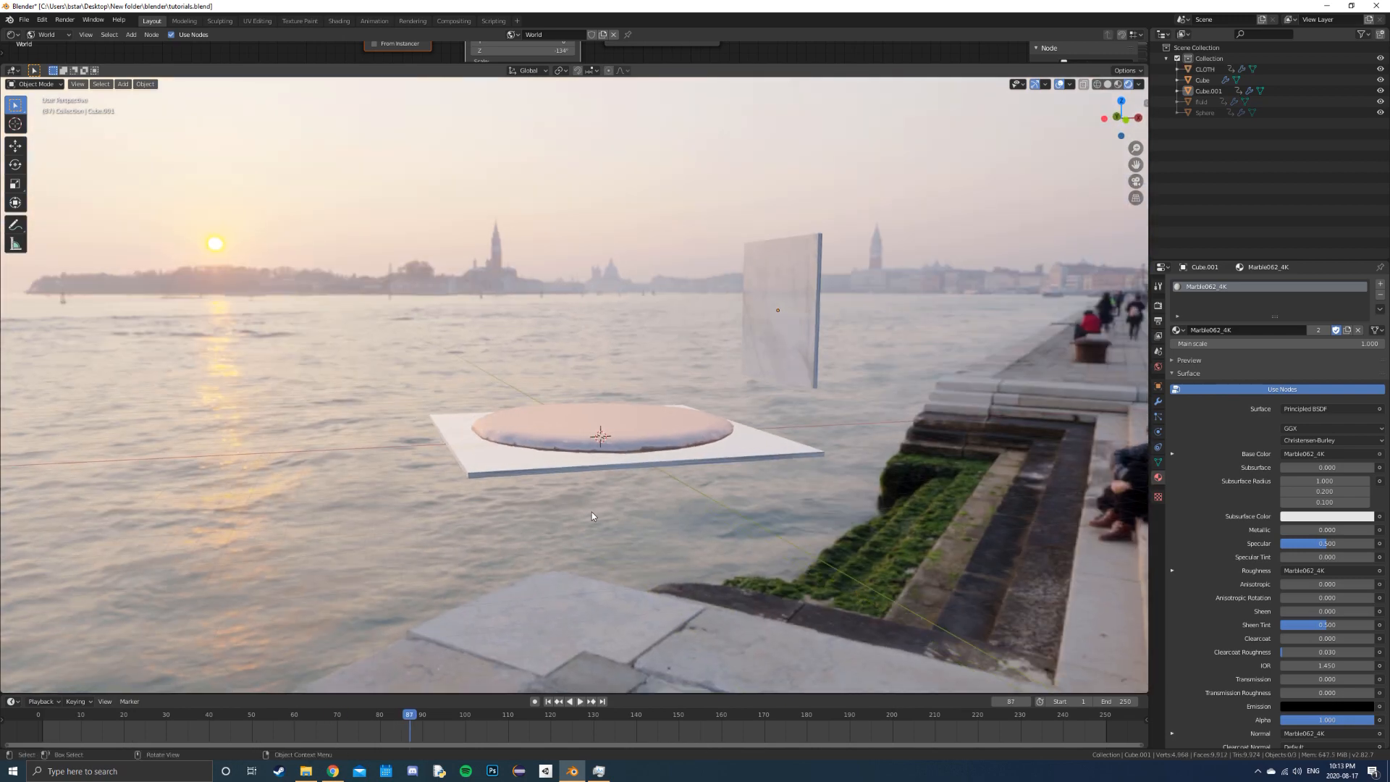
pyautogui.hotkey('shift', 'a')
pyautogui.click(562, 507)
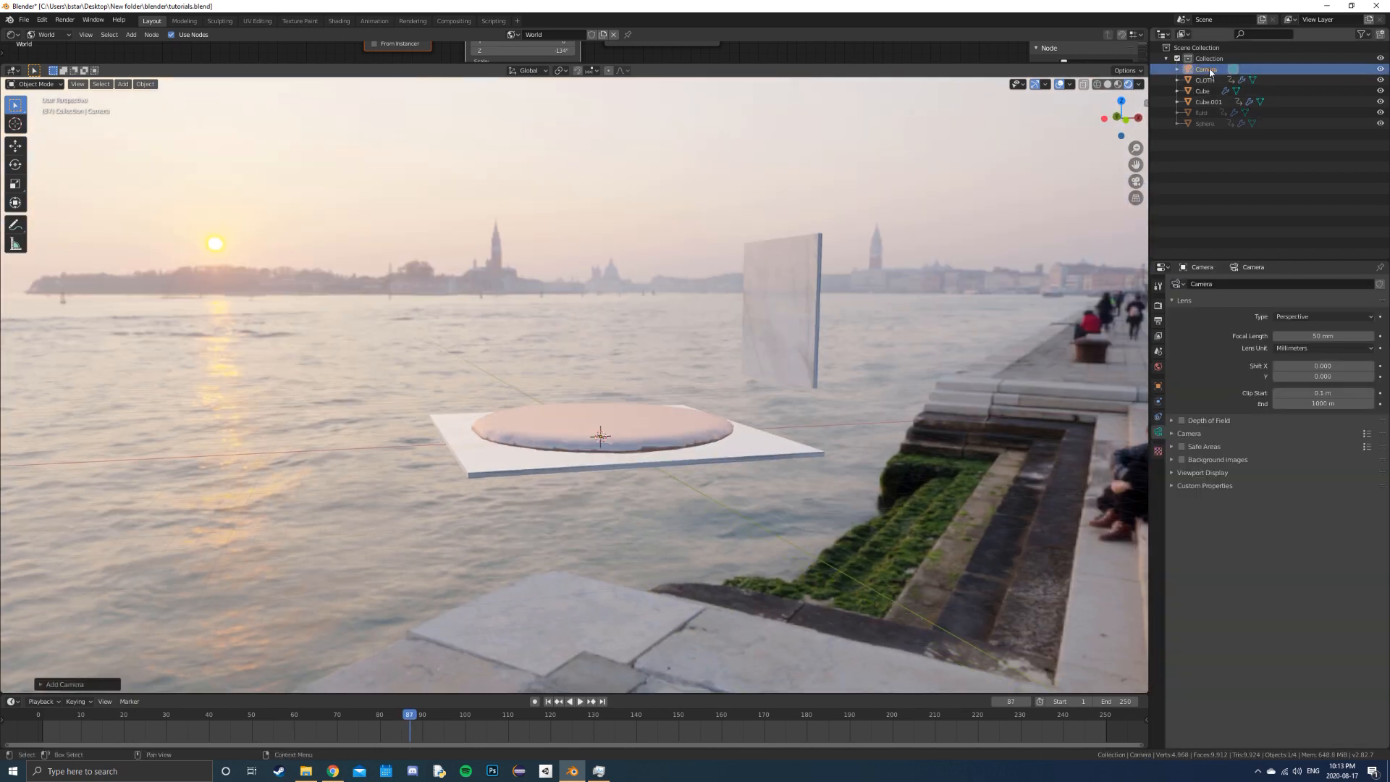
pyautogui.press('ctrl+alt+KP_0')
pyautogui.keyDown('shift'); pyautogui.moveTo(764, 342); pyautogui.dragTo(757, 356, button='middle'); pyautogui.keyUp('shift')
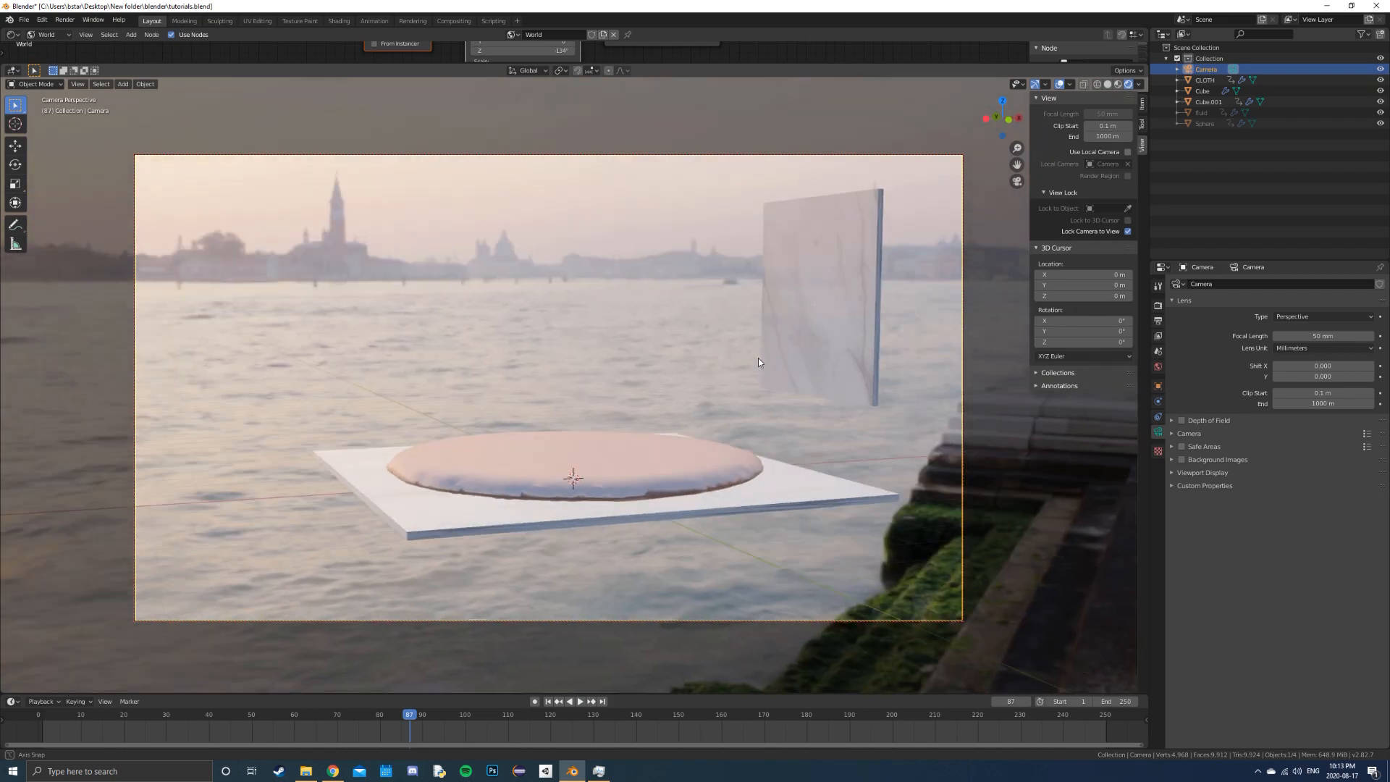
# Play the animation through the camera view to examine the motion and start a test render.
pyautogui.press('space')
pyautogui.moveTo(434, 713); pyautogui.dragTo(42, 715)
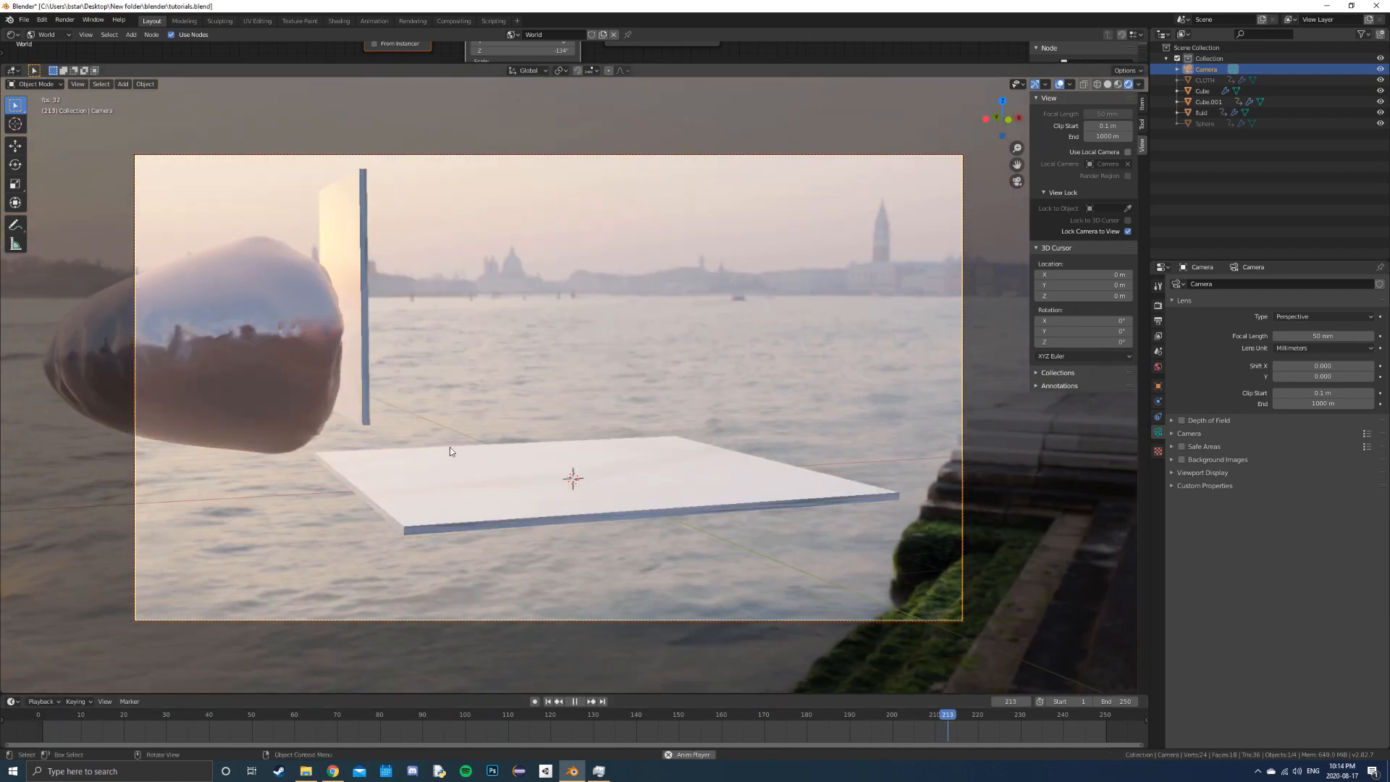
pyautogui.press('F12')
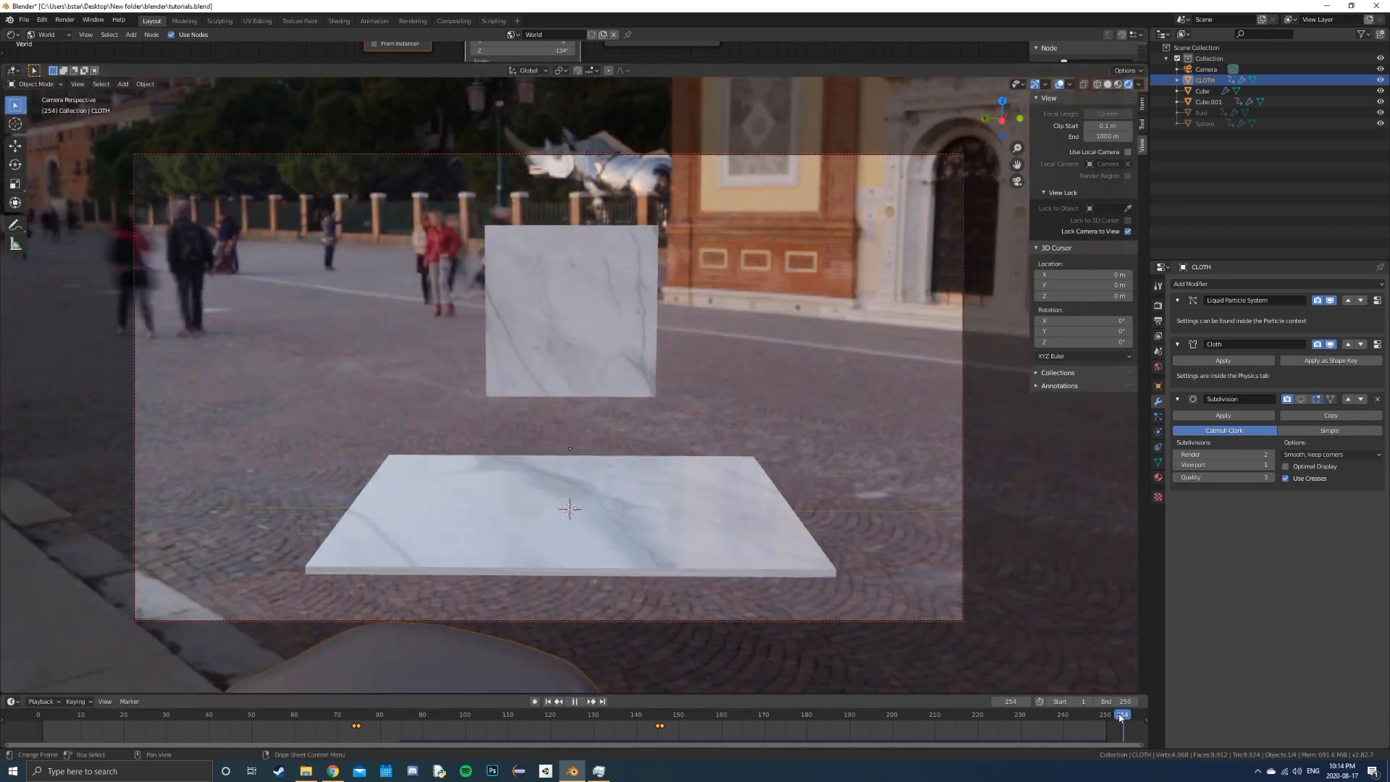
# Go to frame 187, select the fluid object and render a test image of the inflated cloth.
pyautogui.click(828, 717)
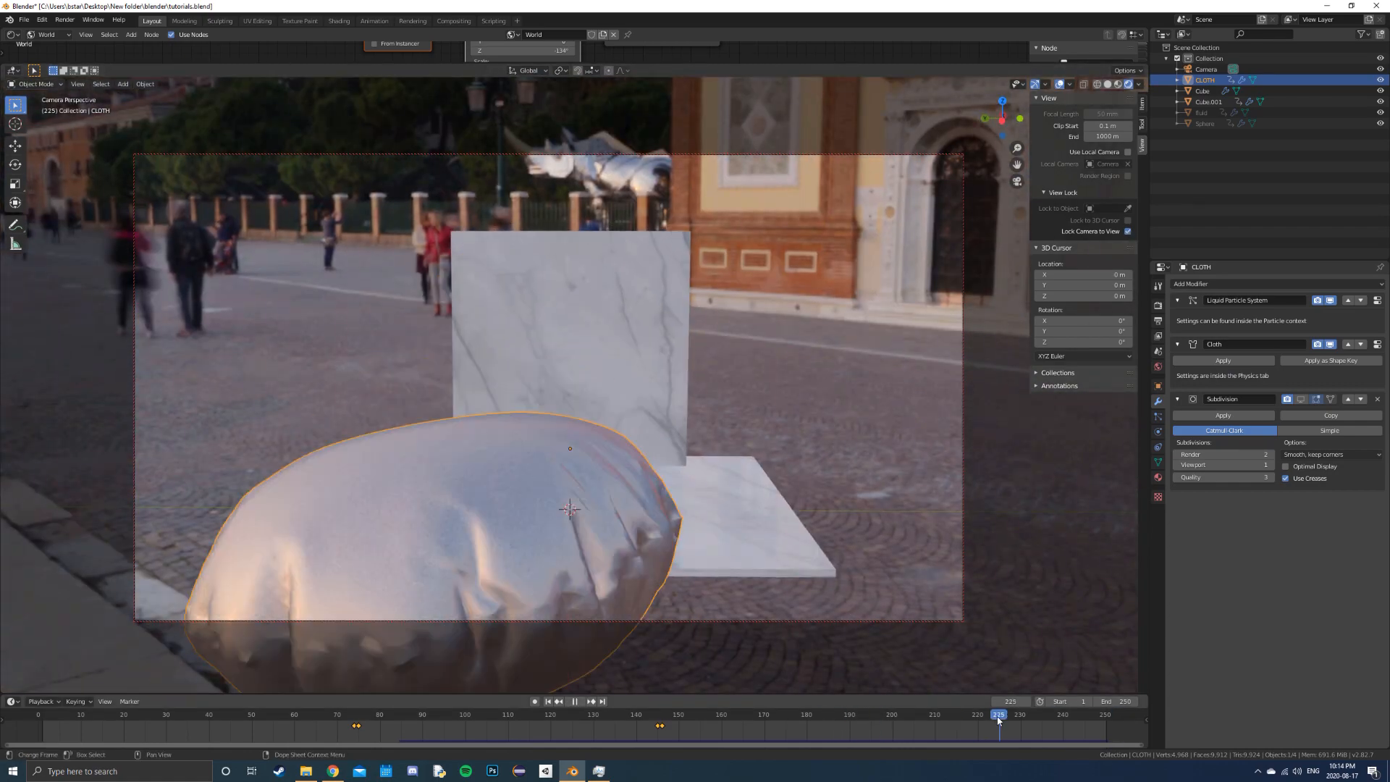
pyautogui.click(839, 718)
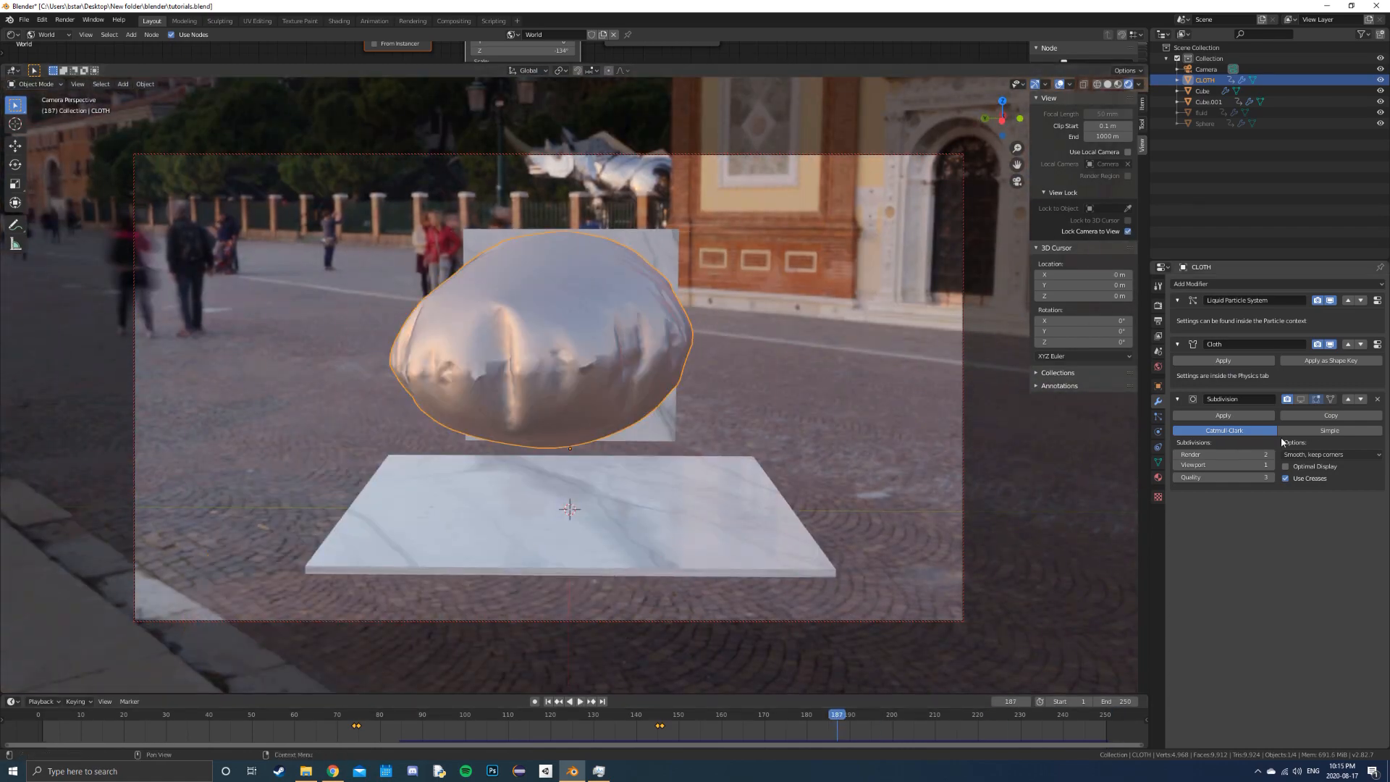
pyautogui.click(1205, 113)
pyautogui.press('F12')
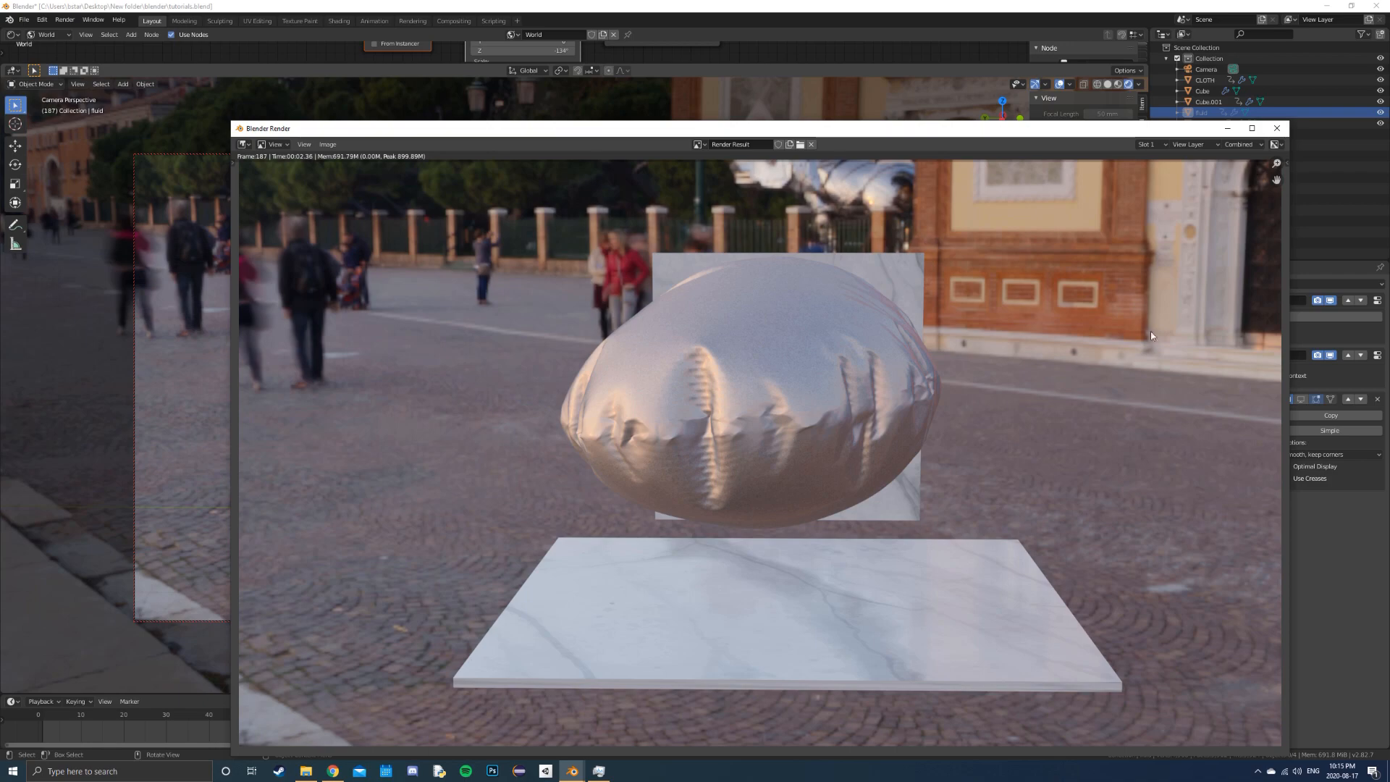
pyautogui.press('Escape')
pyautogui.press('F12')
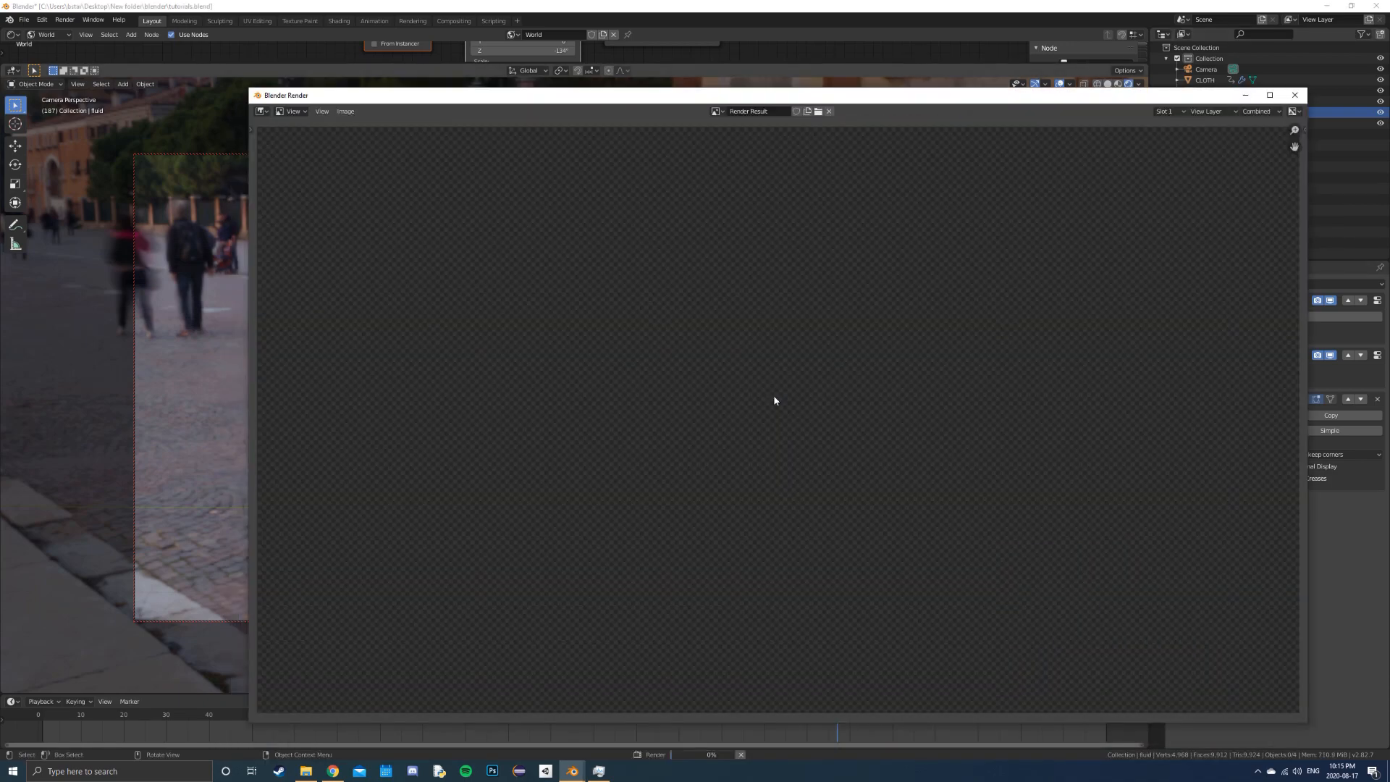
pyautogui.press('Escape')
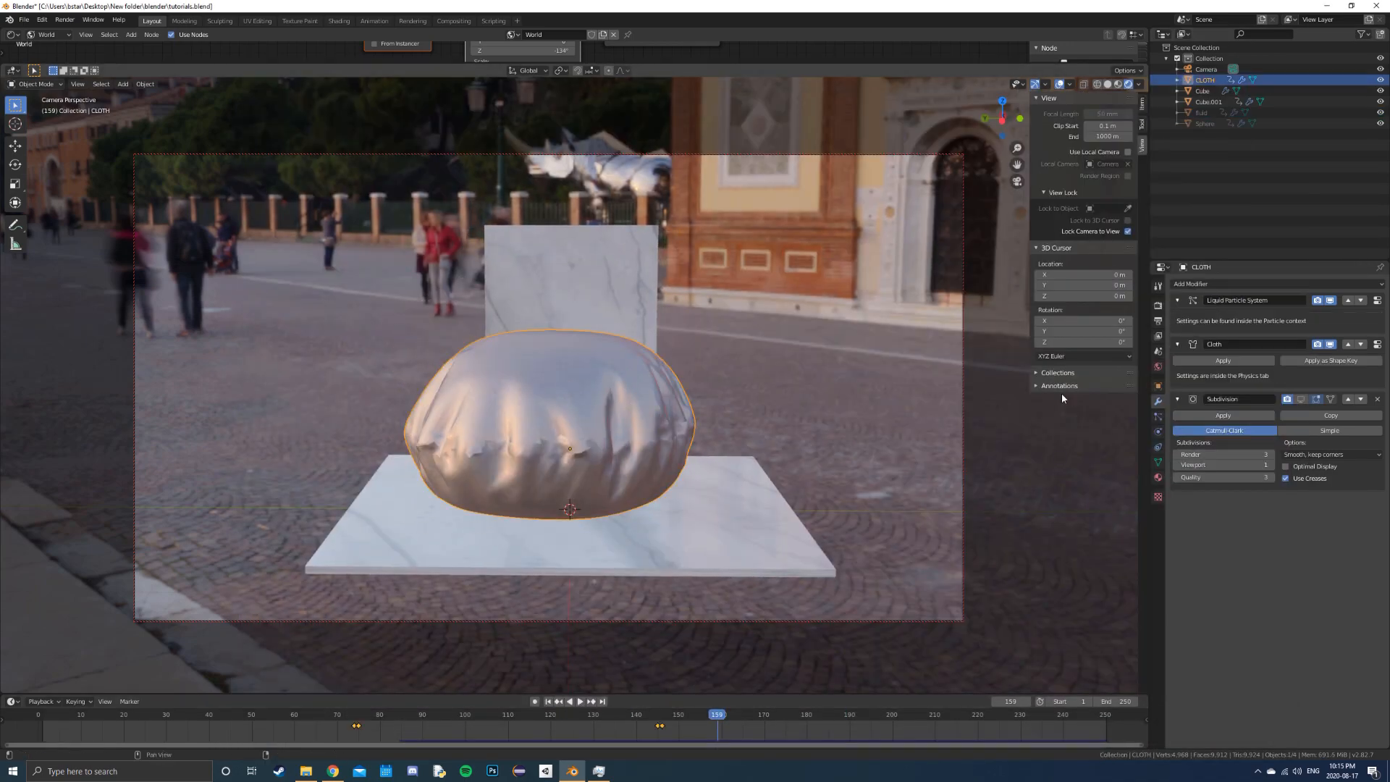
# Keyframe the CLOTH object's pressure at frame 160 and bake its cloth simulation.
pyautogui.click(1158, 431)
pyautogui.press('Right')
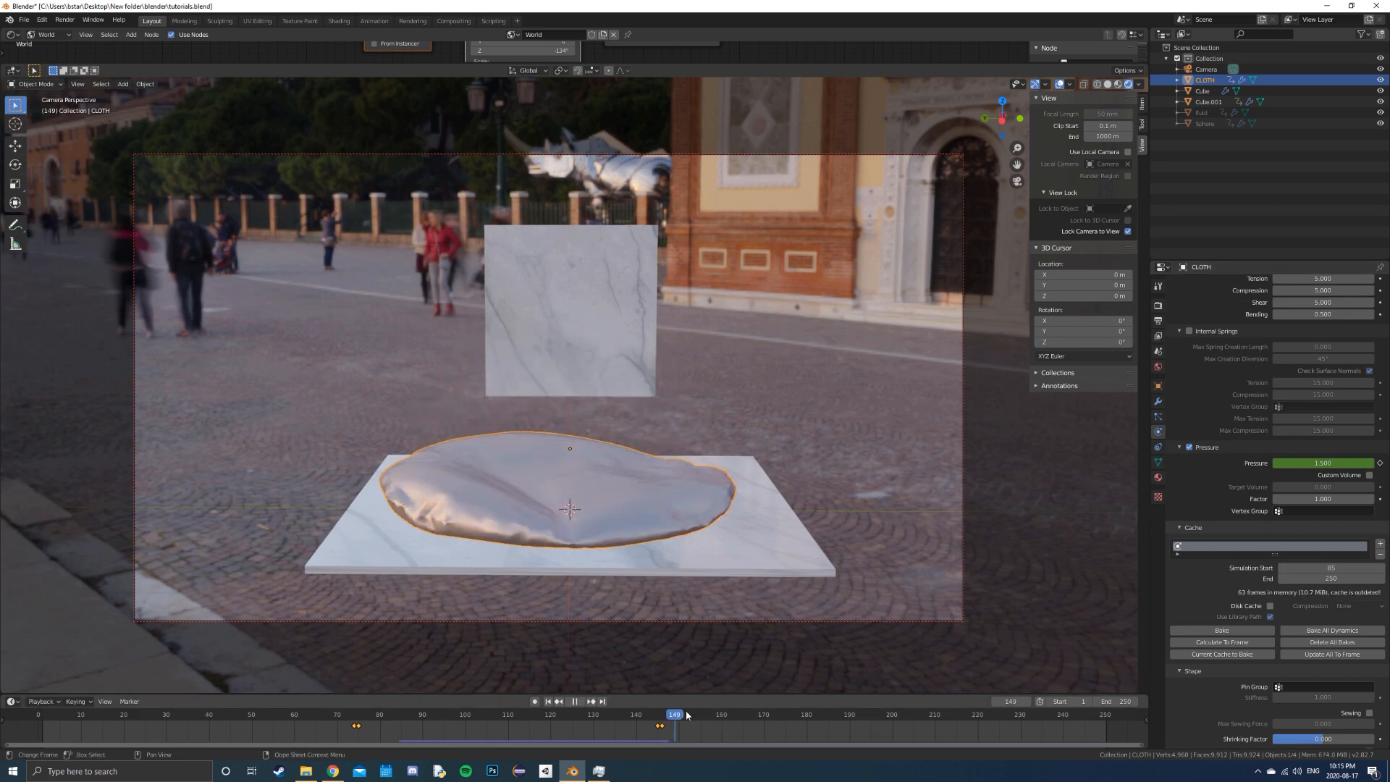
pyautogui.press('space')
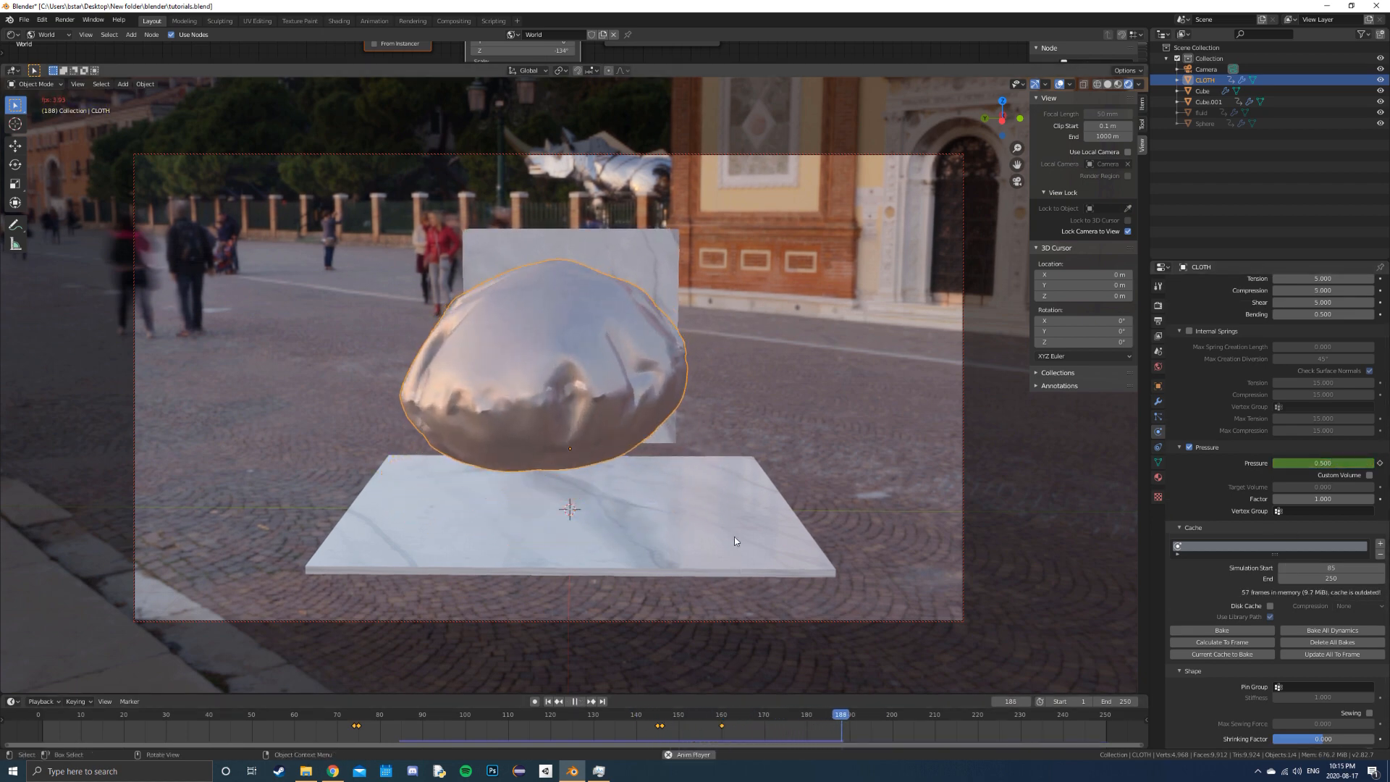
pyautogui.click(1204, 631)
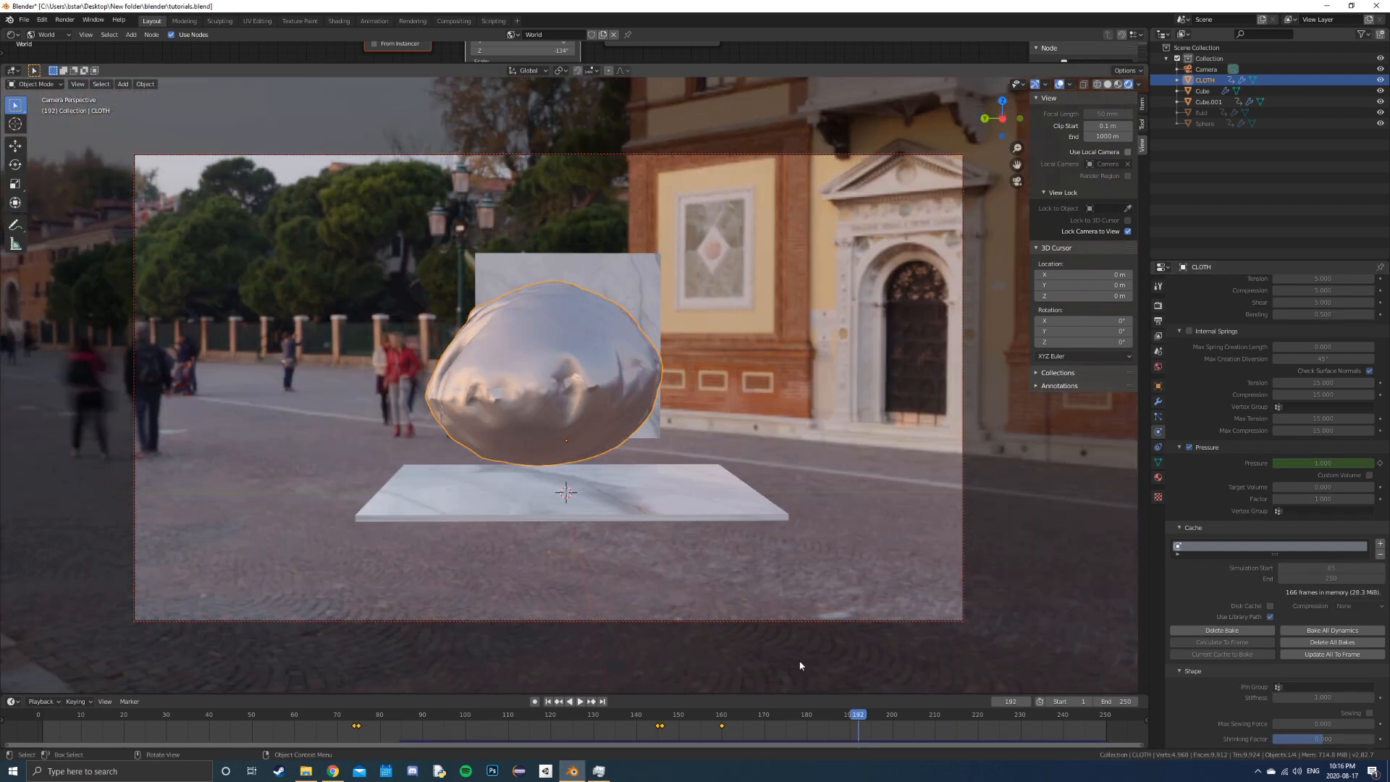
# Play and scrub the baked animation up to frame 249 to examine the cloth's movement.
pyautogui.press('space')
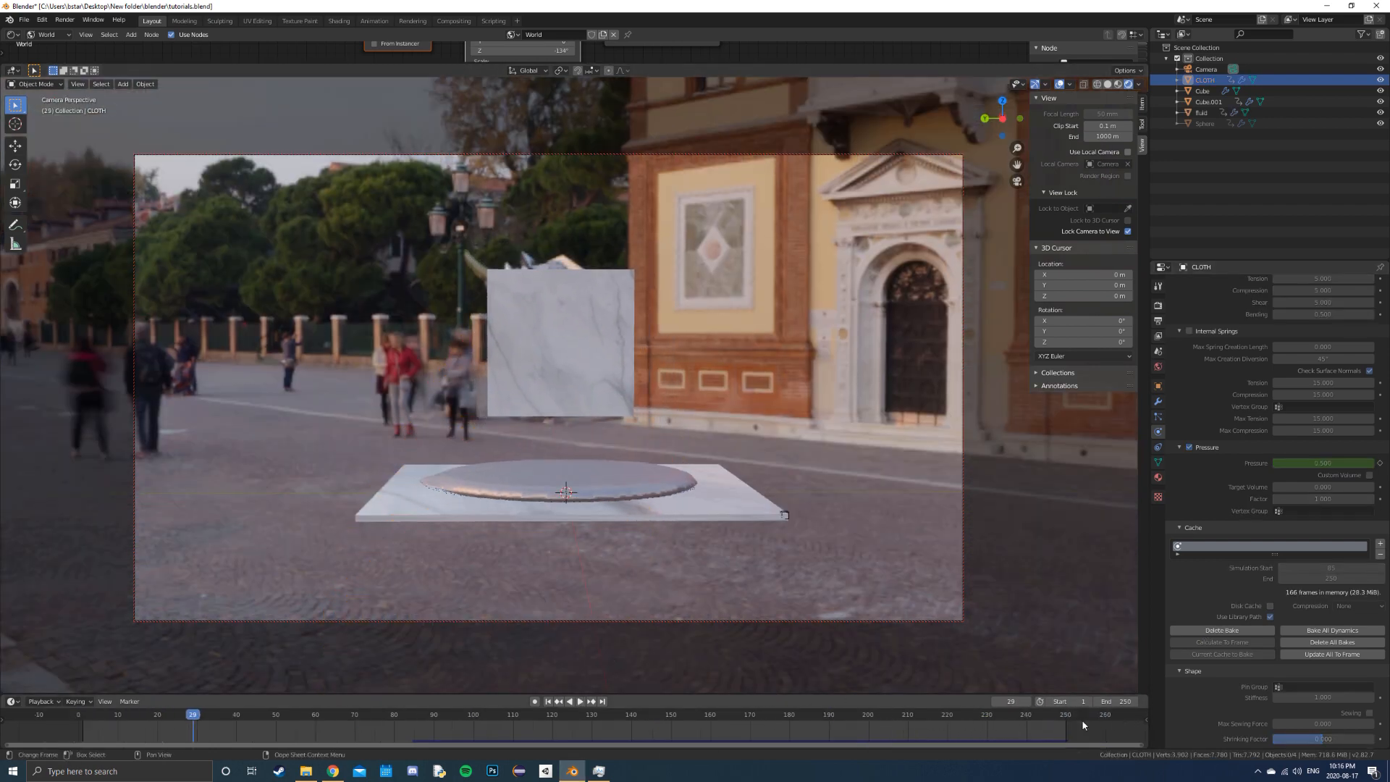
pyautogui.moveTo(862, 720); pyautogui.dragTo(901, 716)
pyautogui.press('space')
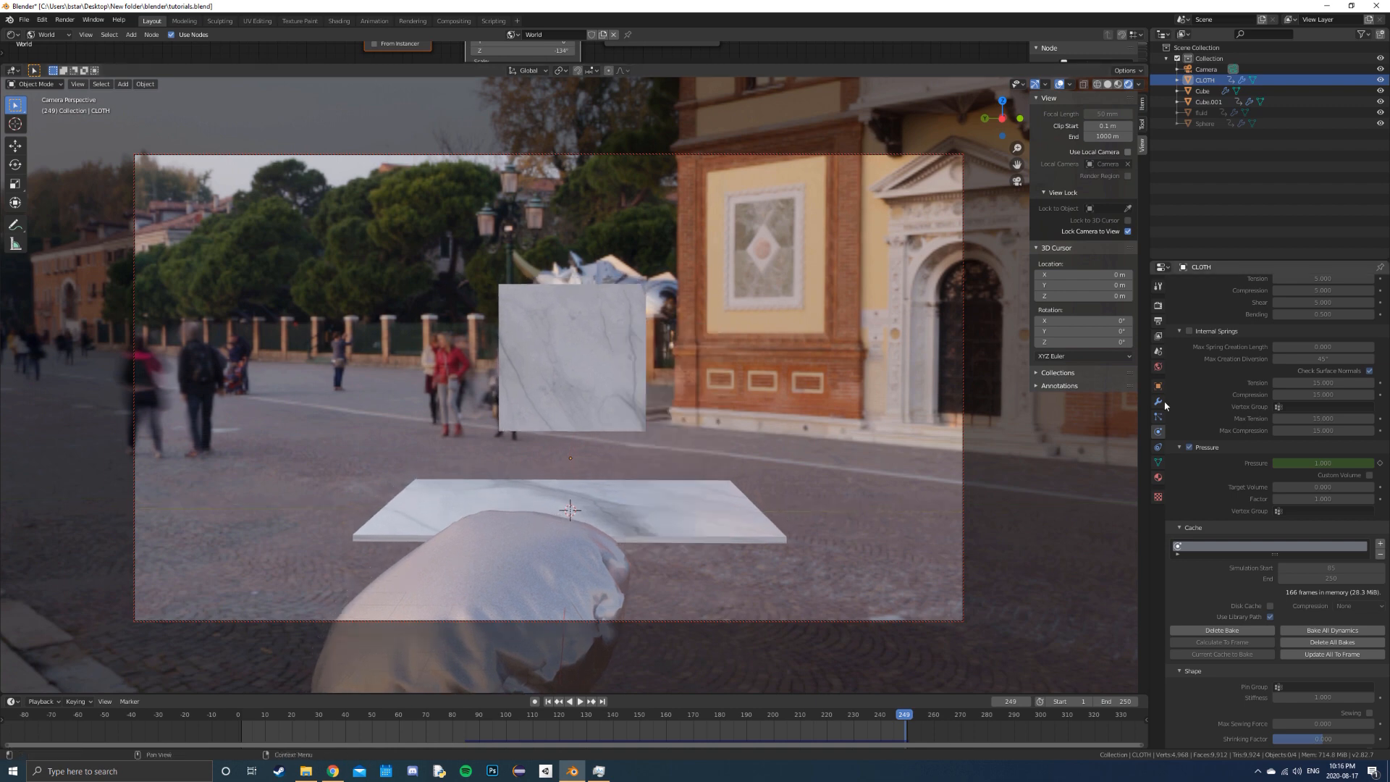
# Delete the CLOTH bake, rebake the simulation up to frame 280 and play it back.
pyautogui.click(1234, 631)
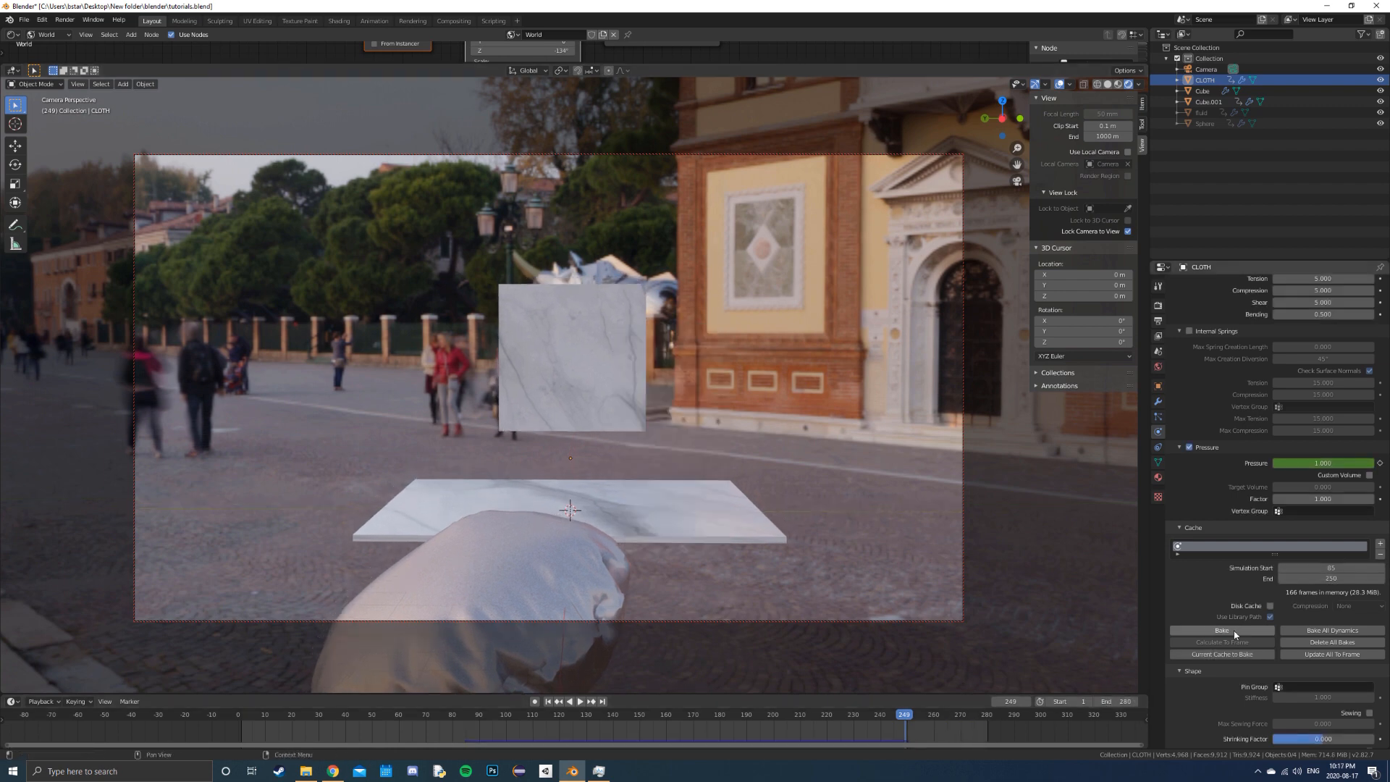
pyautogui.press('space')
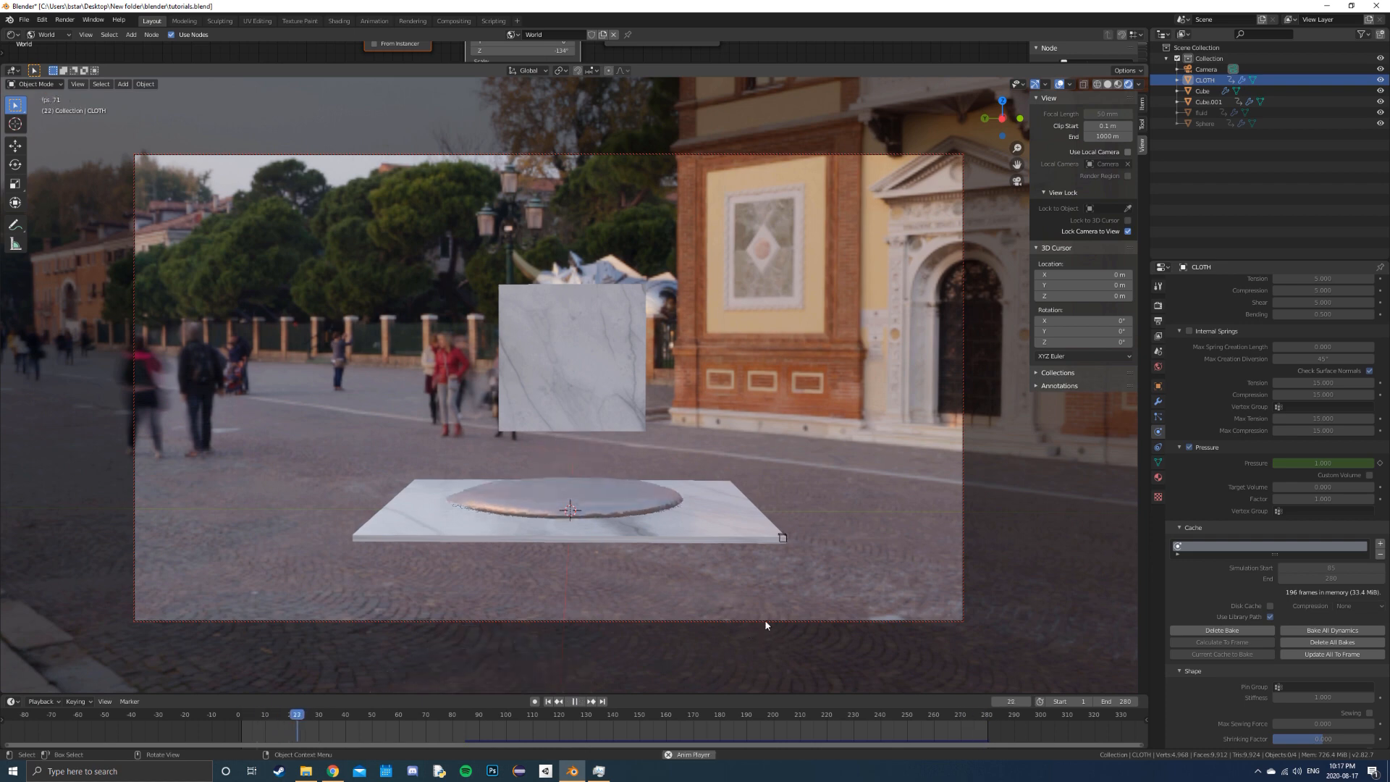
pyautogui.press('F12')
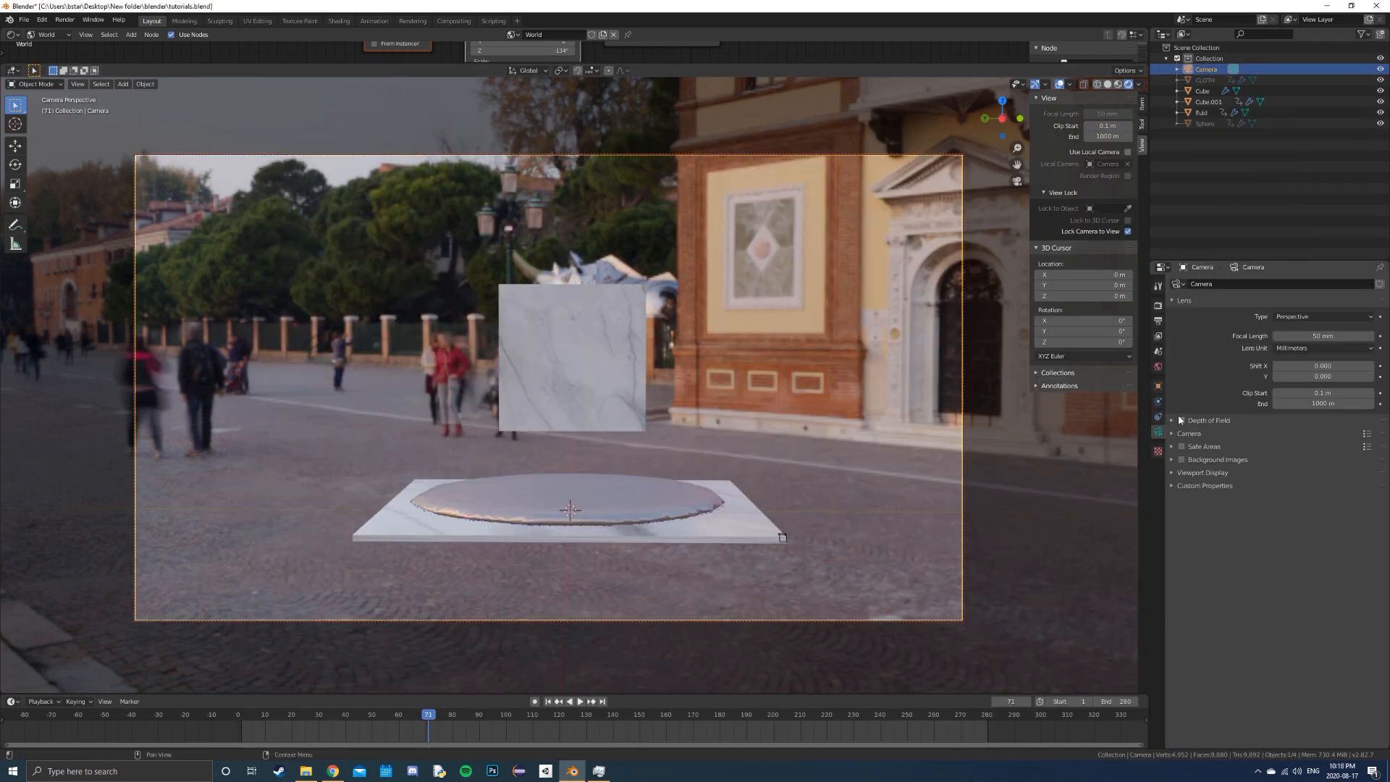
# Enable the camera's depth of field, focus it on the Cube slab and set the F-Stop to 0.2.
pyautogui.click(1181, 420)
pyautogui.click(1173, 420)
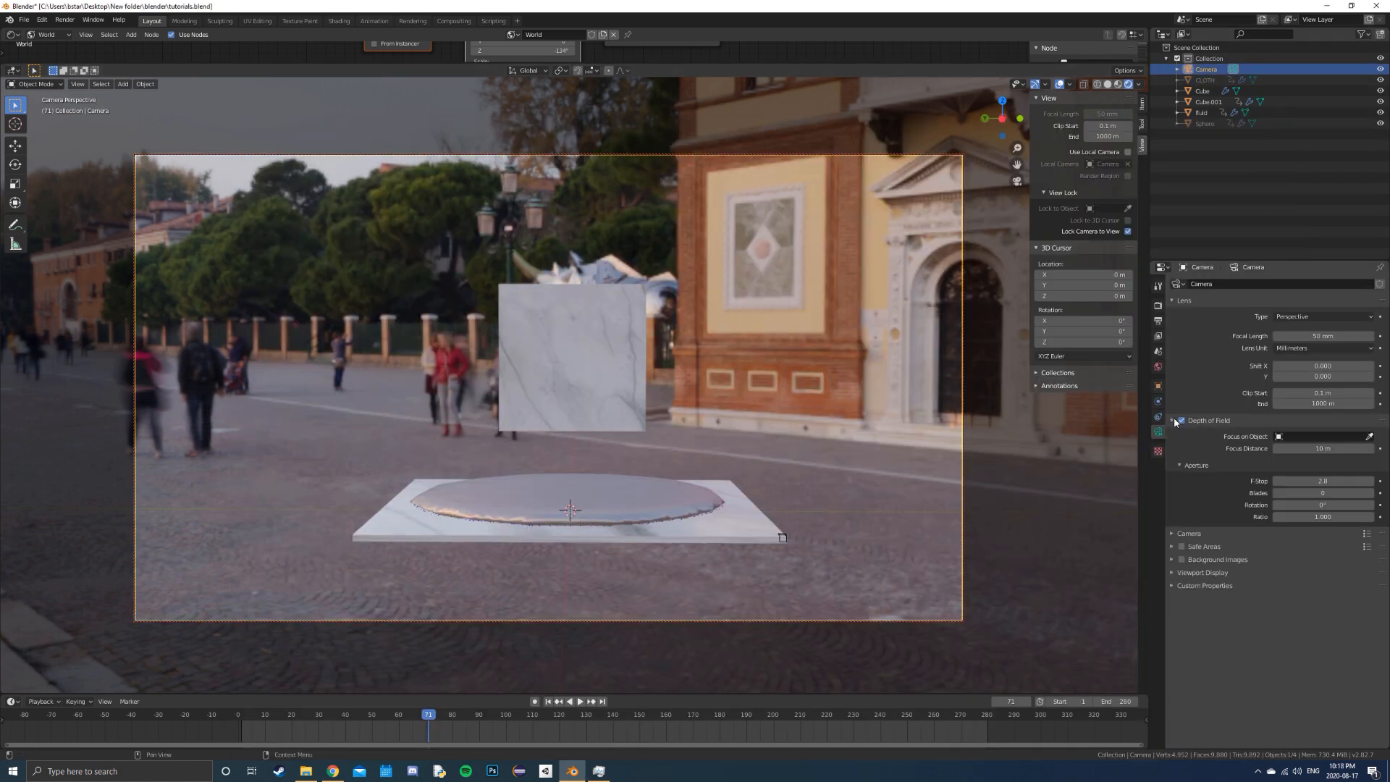
pyautogui.click(1296, 436)
pyautogui.click(740, 527)
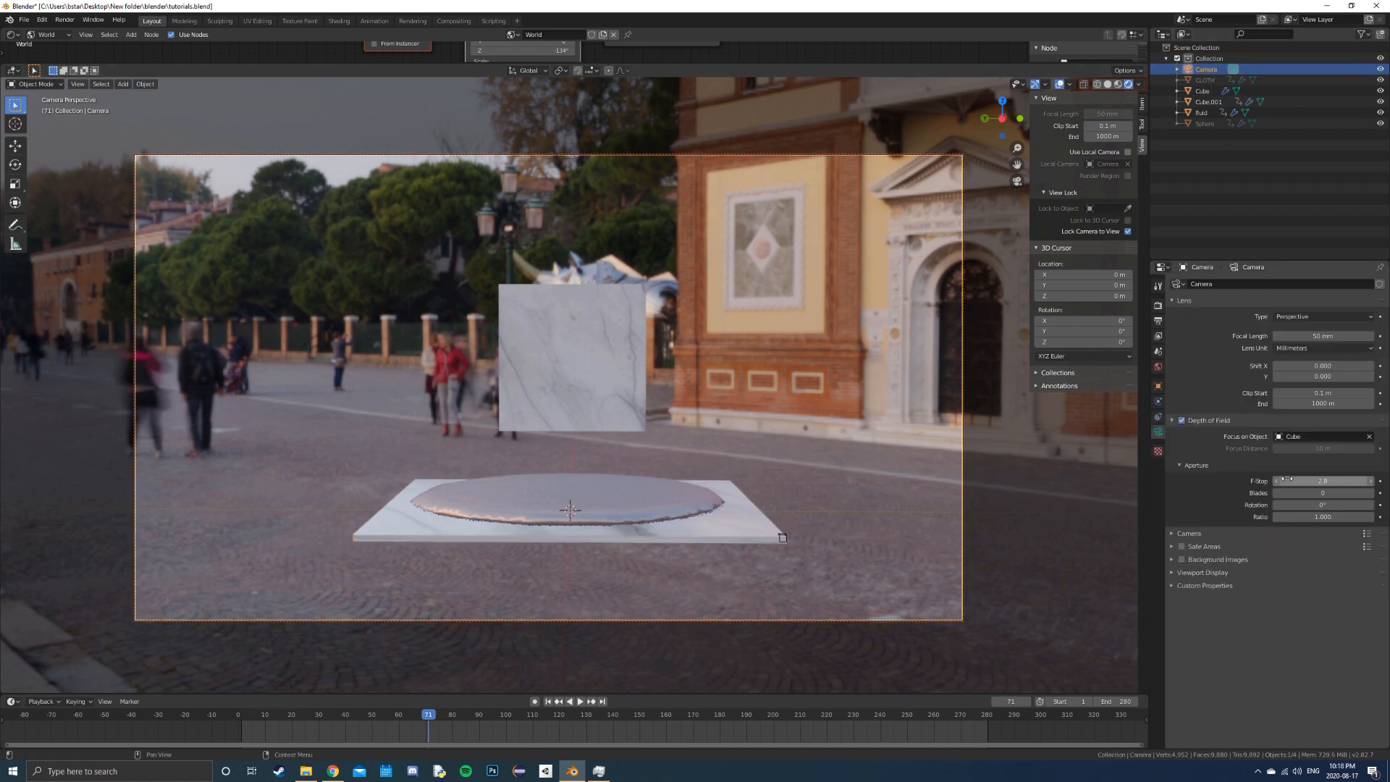
pyautogui.moveTo(1332, 480); pyautogui.dragTo(1296, 481)
# Play the animation through the camera to examine the background blur and framing.
pyautogui.press('space')
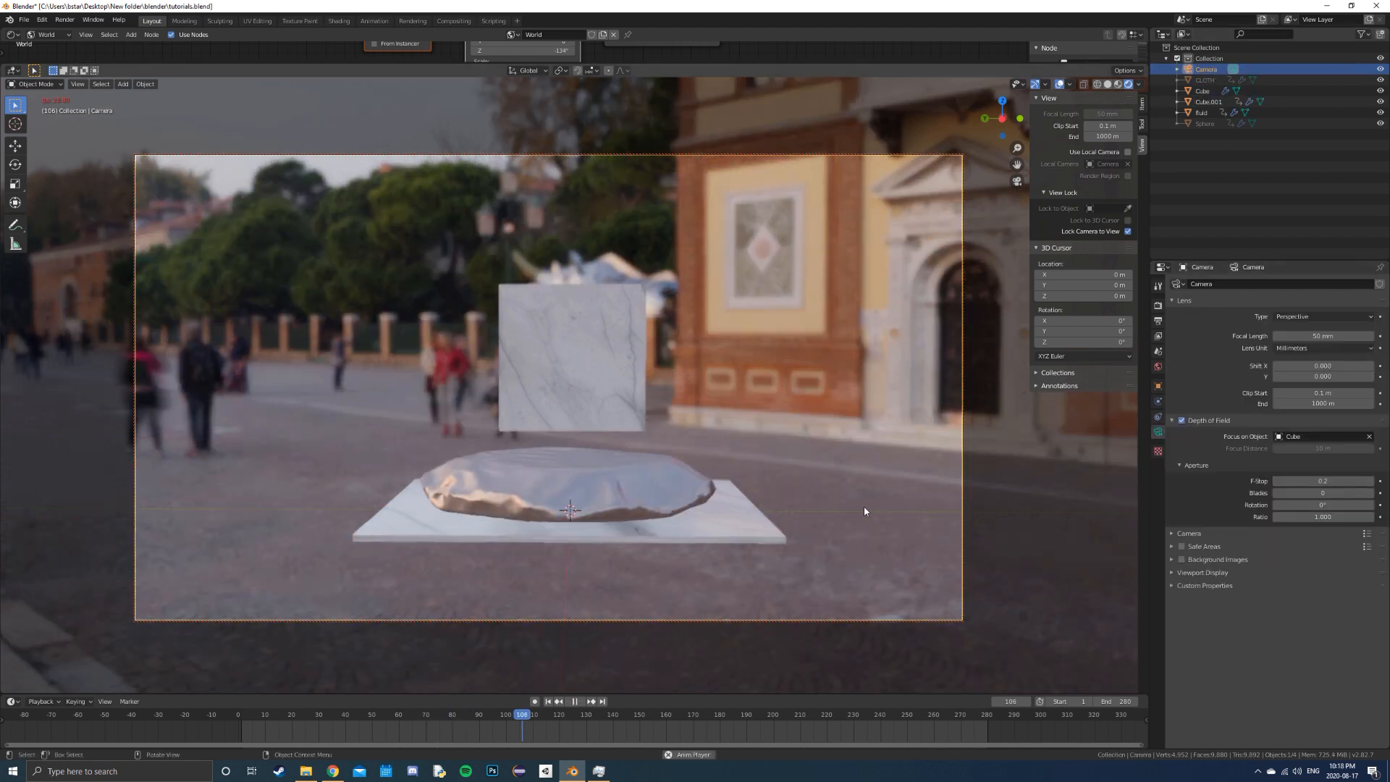
pyautogui.press('space')
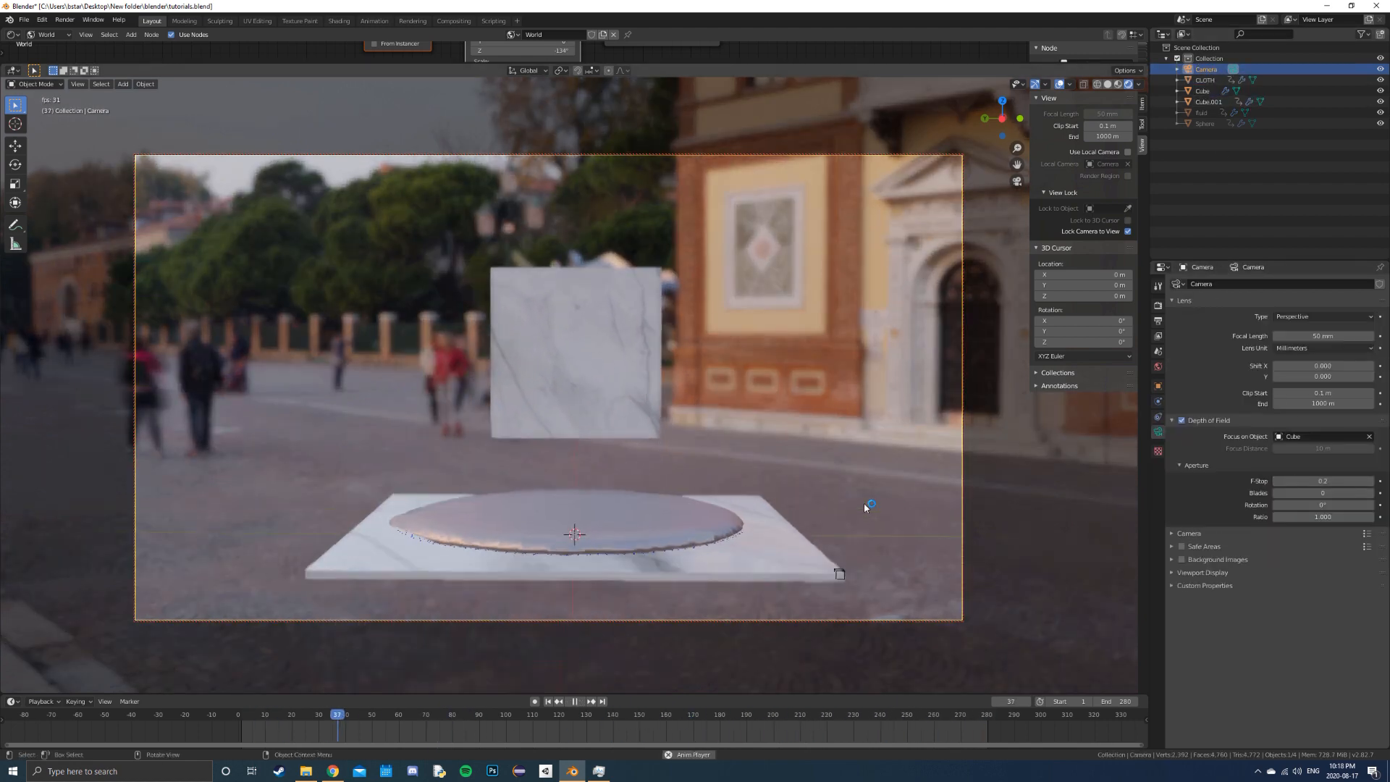
pyautogui.press('space')
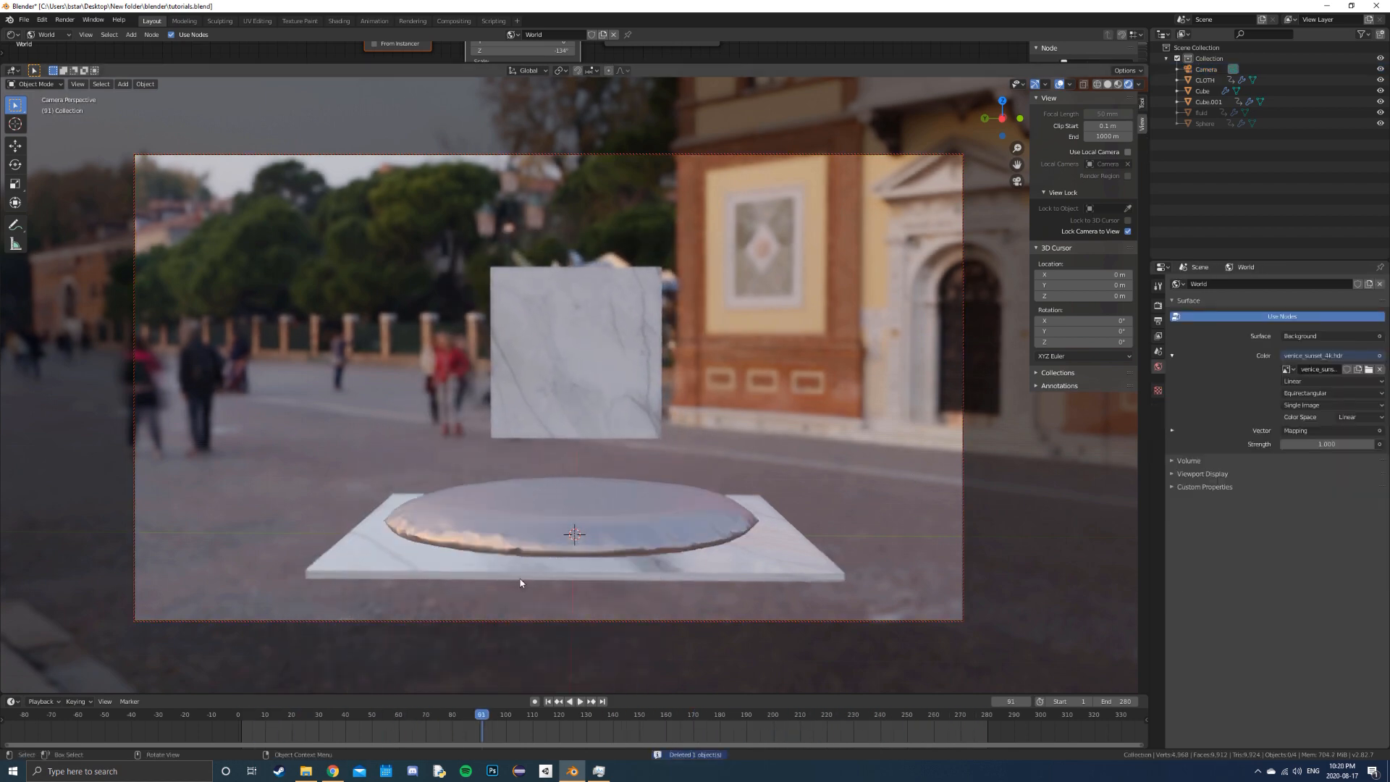
# Save the blend file and render the full animation.
pyautogui.hotkey('ctrl', 's')
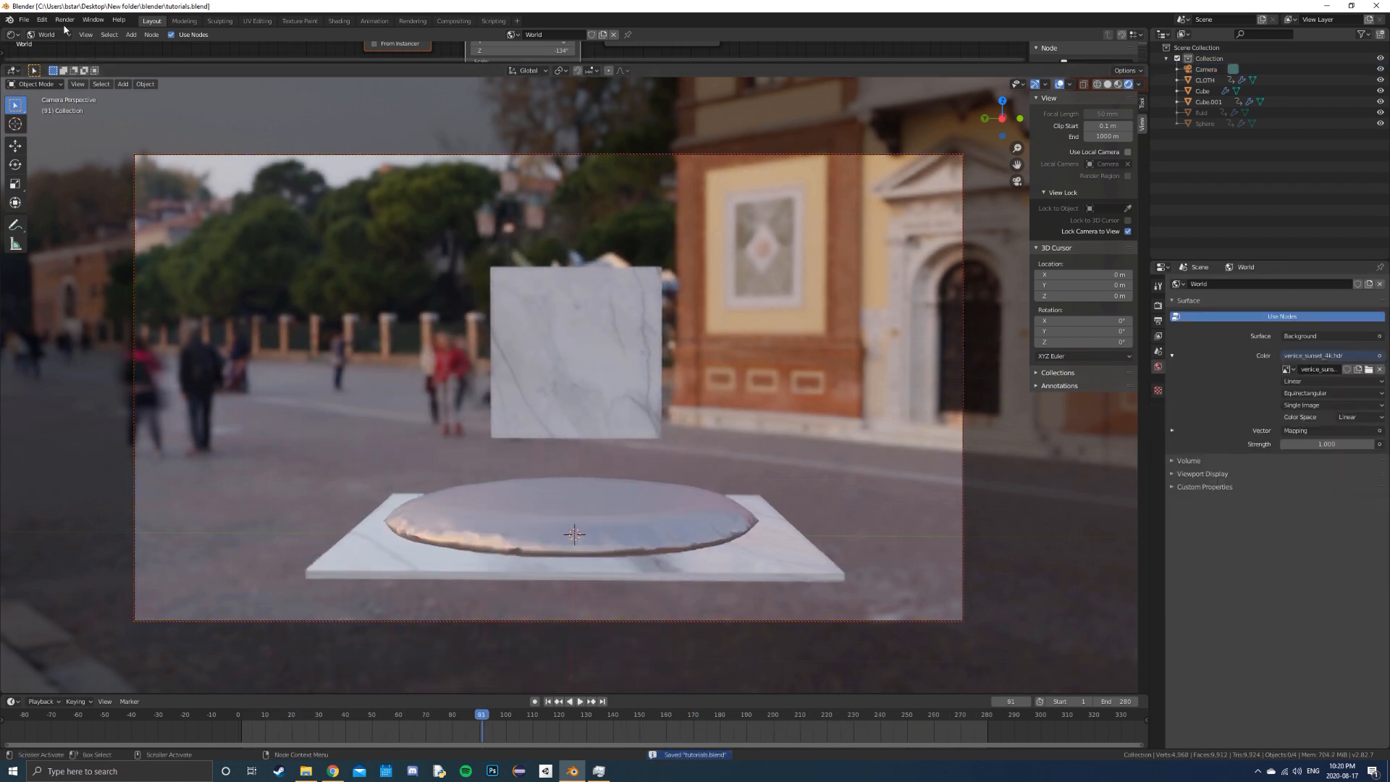
pyautogui.click(65, 19)
pyautogui.click(83, 46)
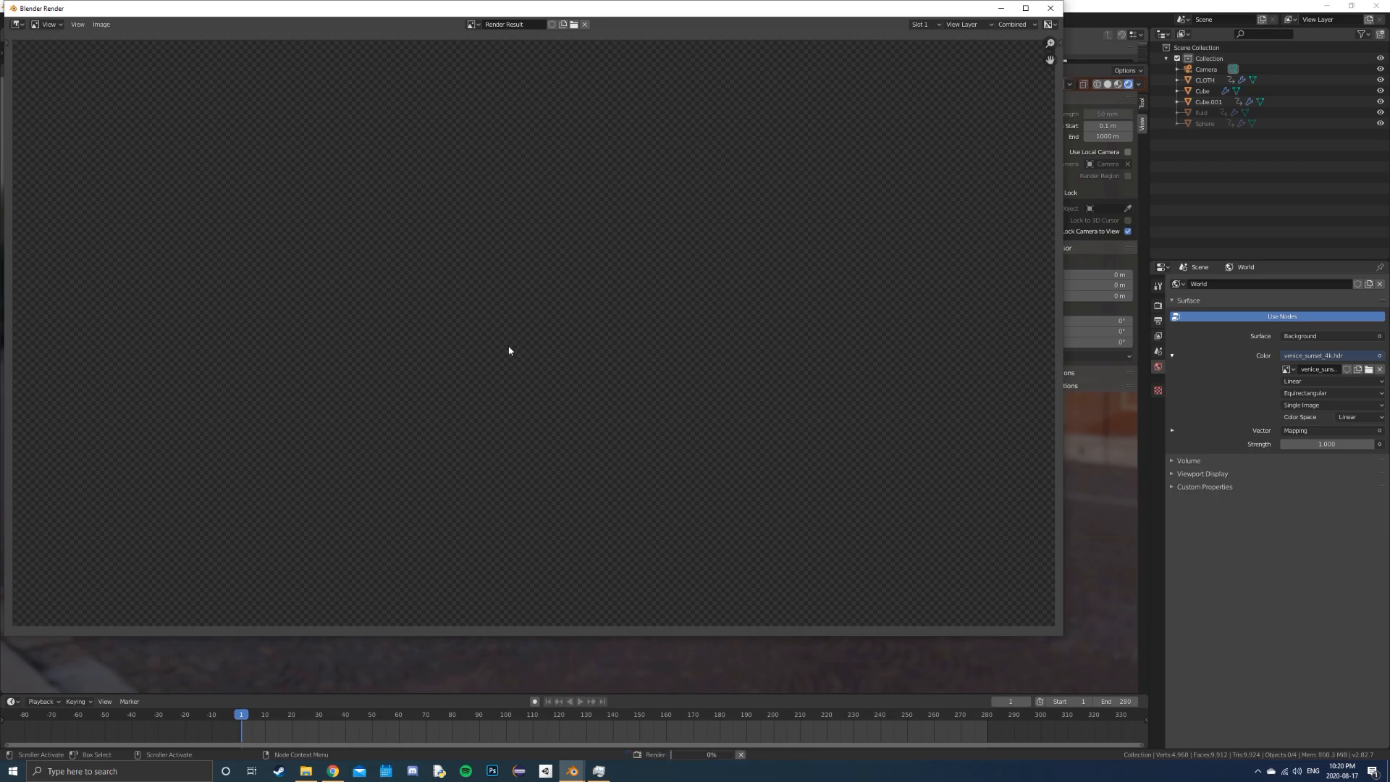